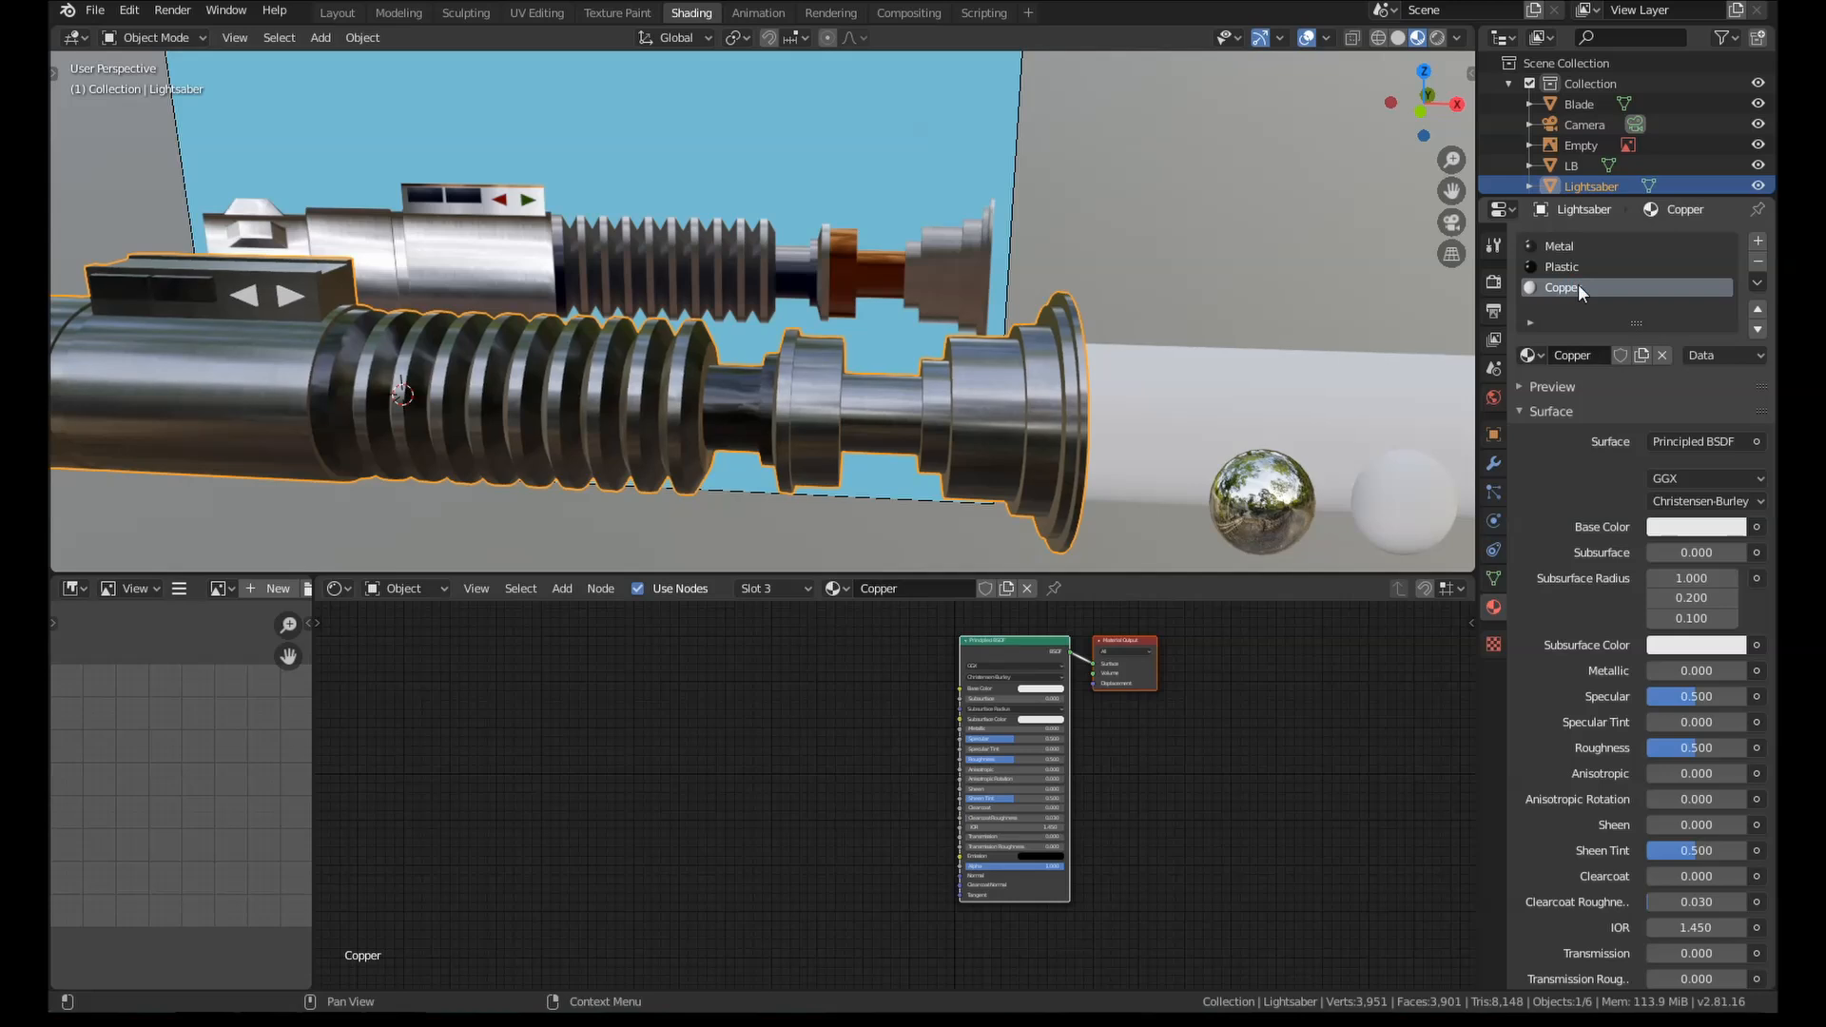
Step: Replace the Copper material's default nodes with the copied brushed steel node setup
key(x)
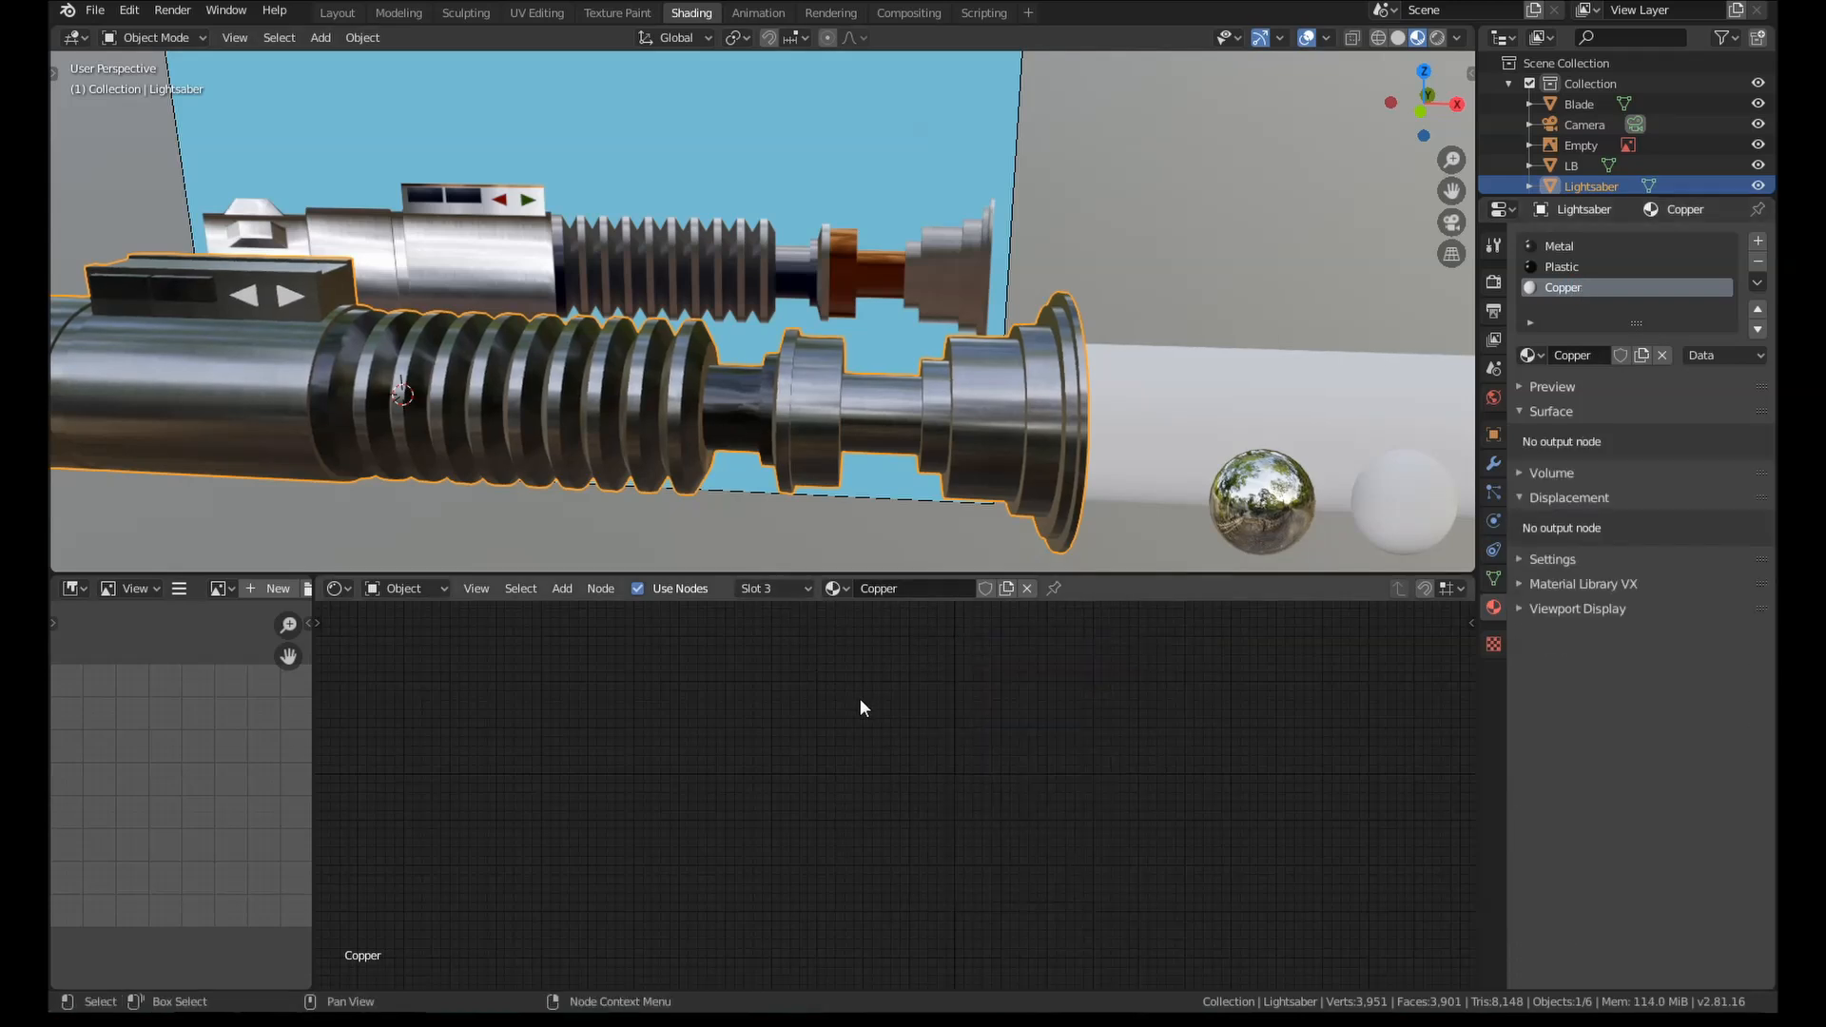
key(ctrl+v)
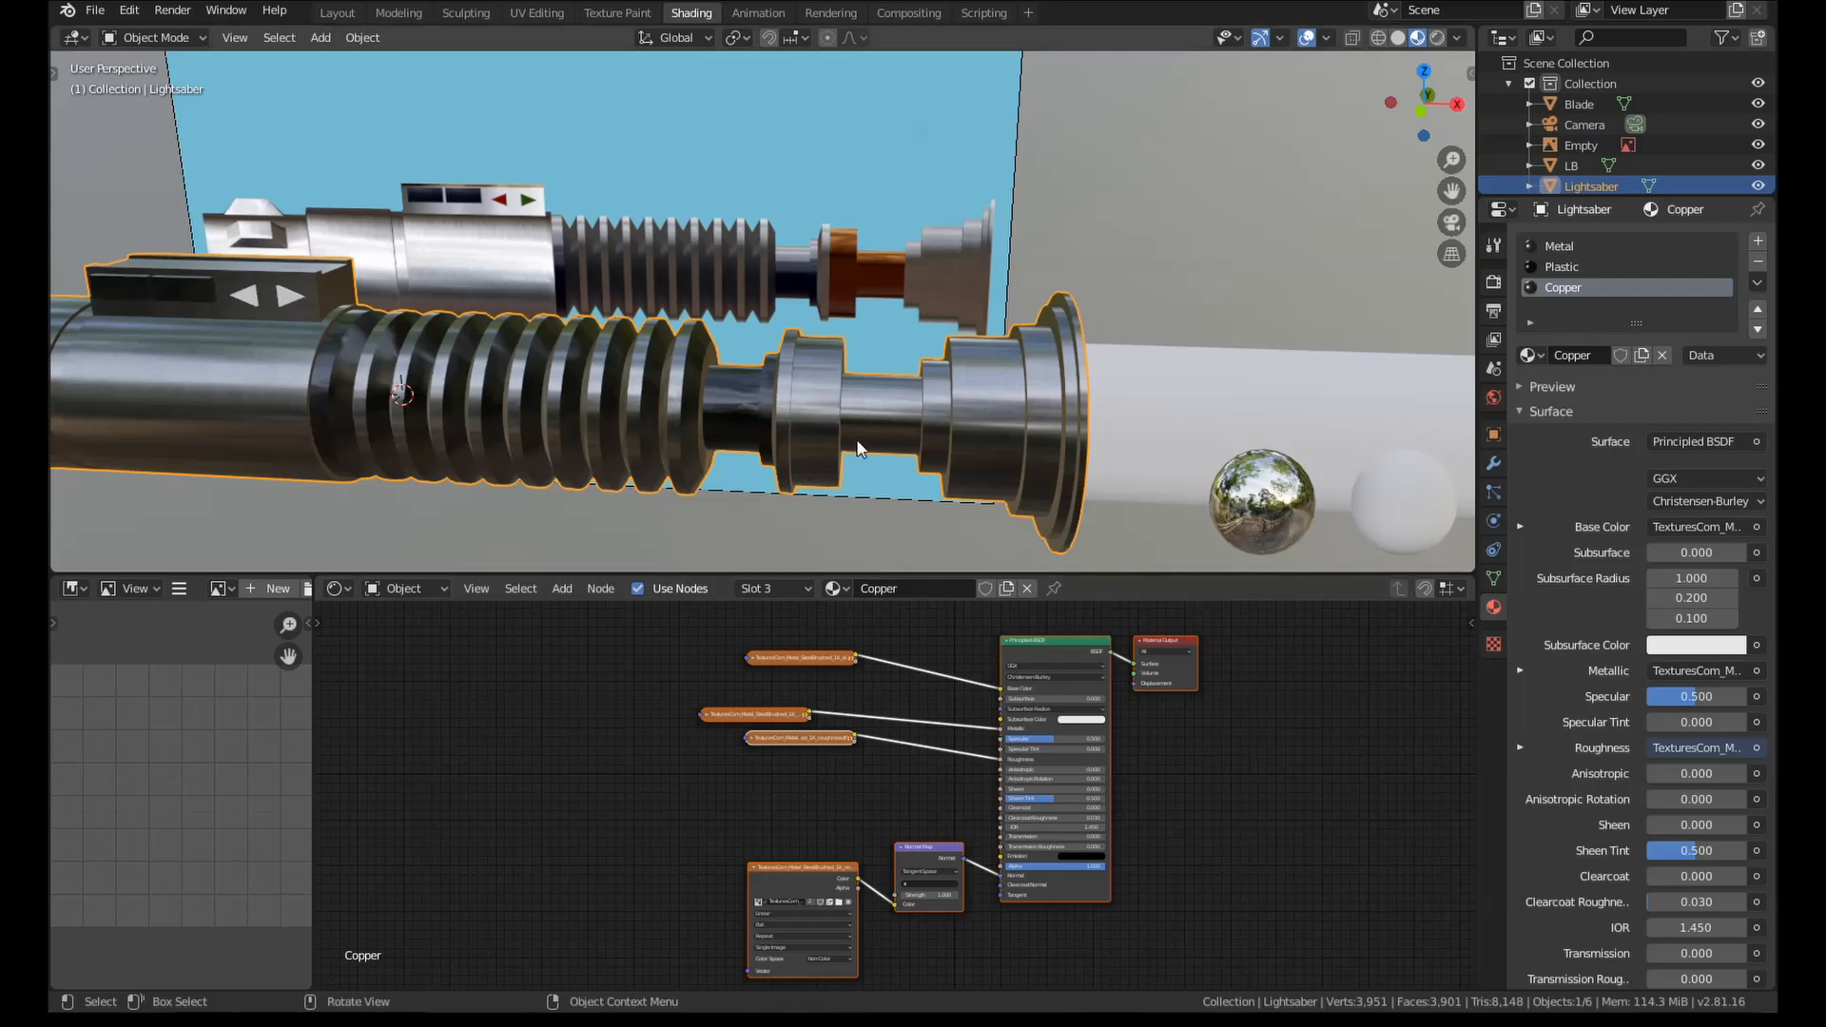
Step: Assign the Copper material to the face loops of the wide ring and the narrow neck beside it on the lightsaber
scroll(858, 448, up, 3)
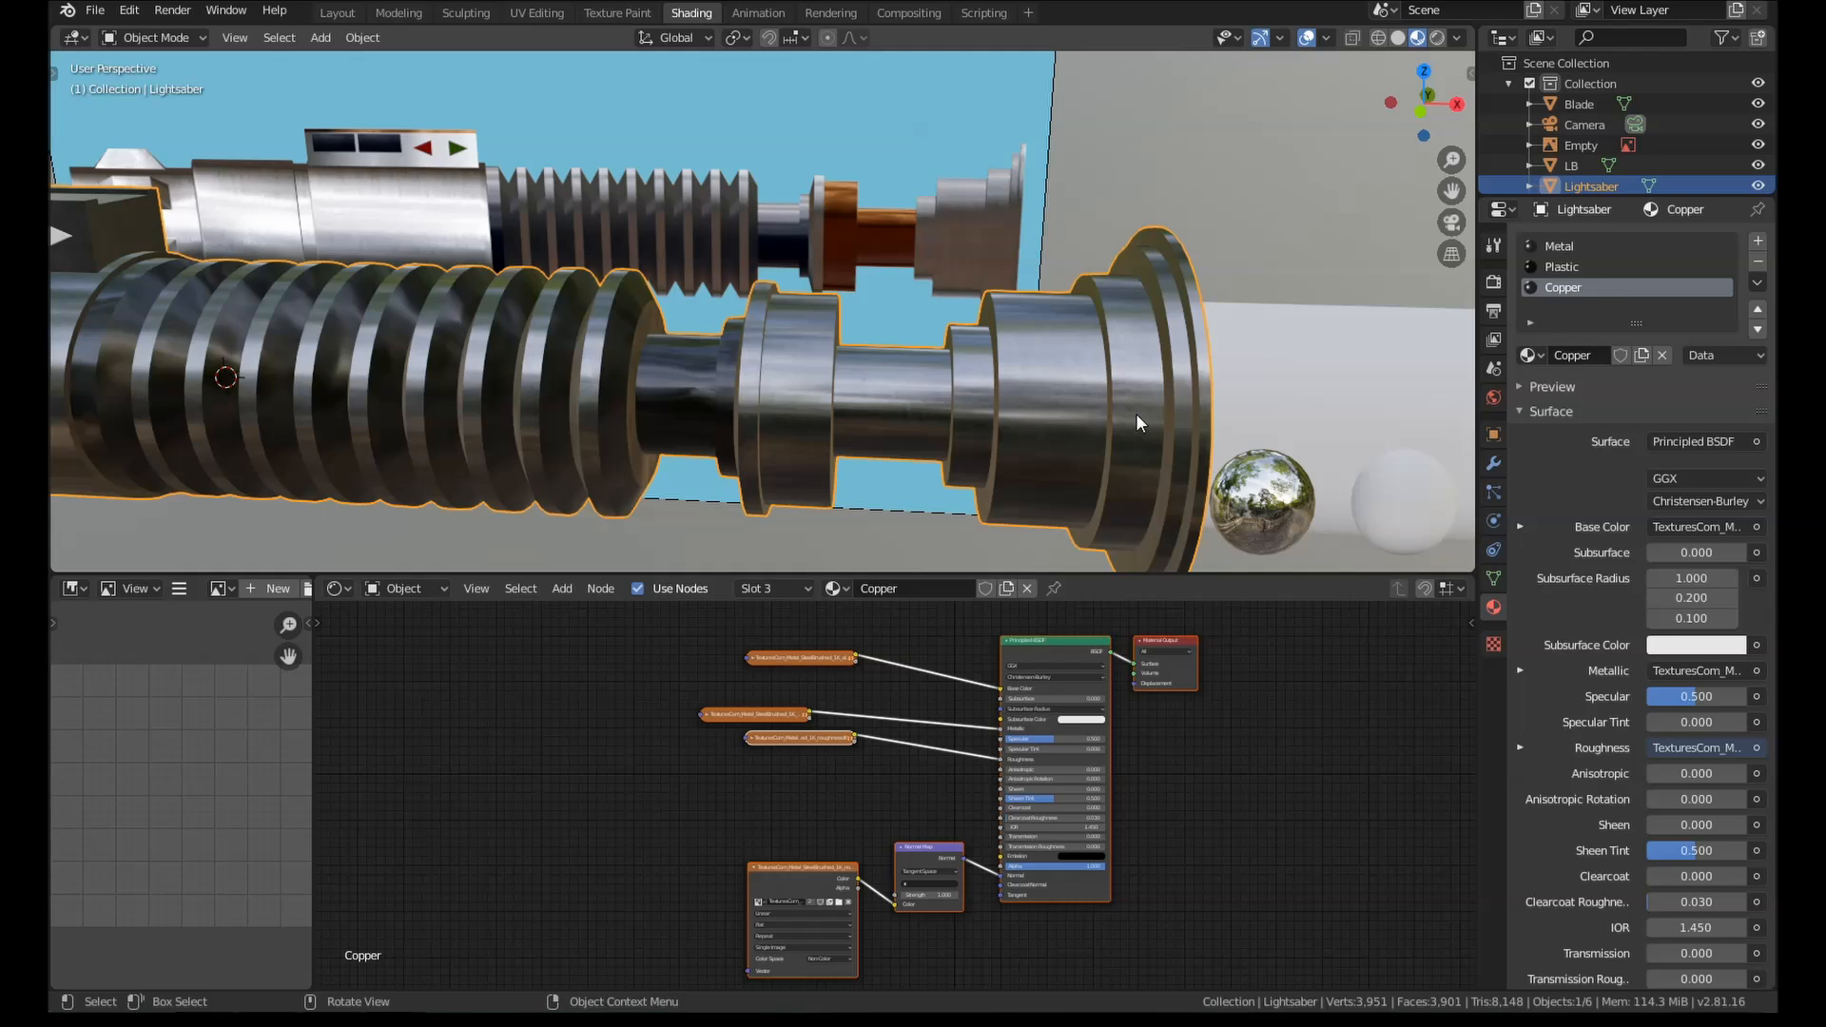
key(Tab)
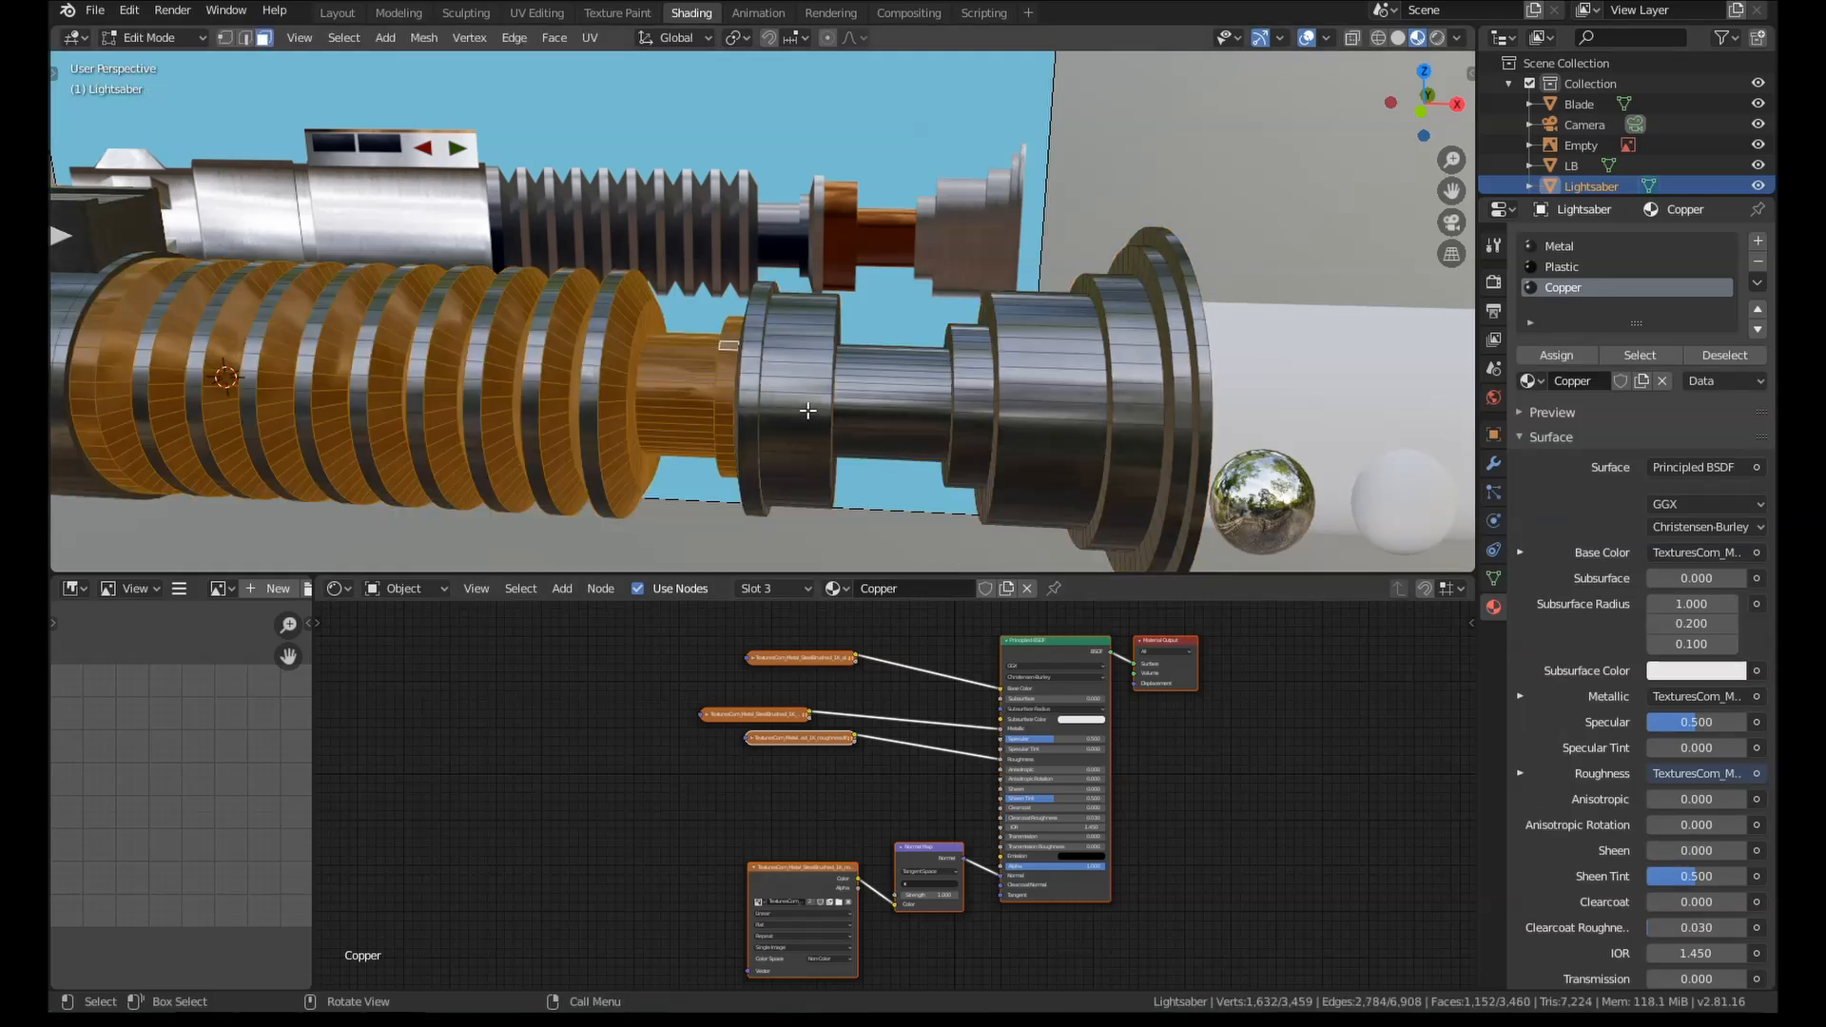
scroll(807, 410, up, 2)
key(ctrl+z)
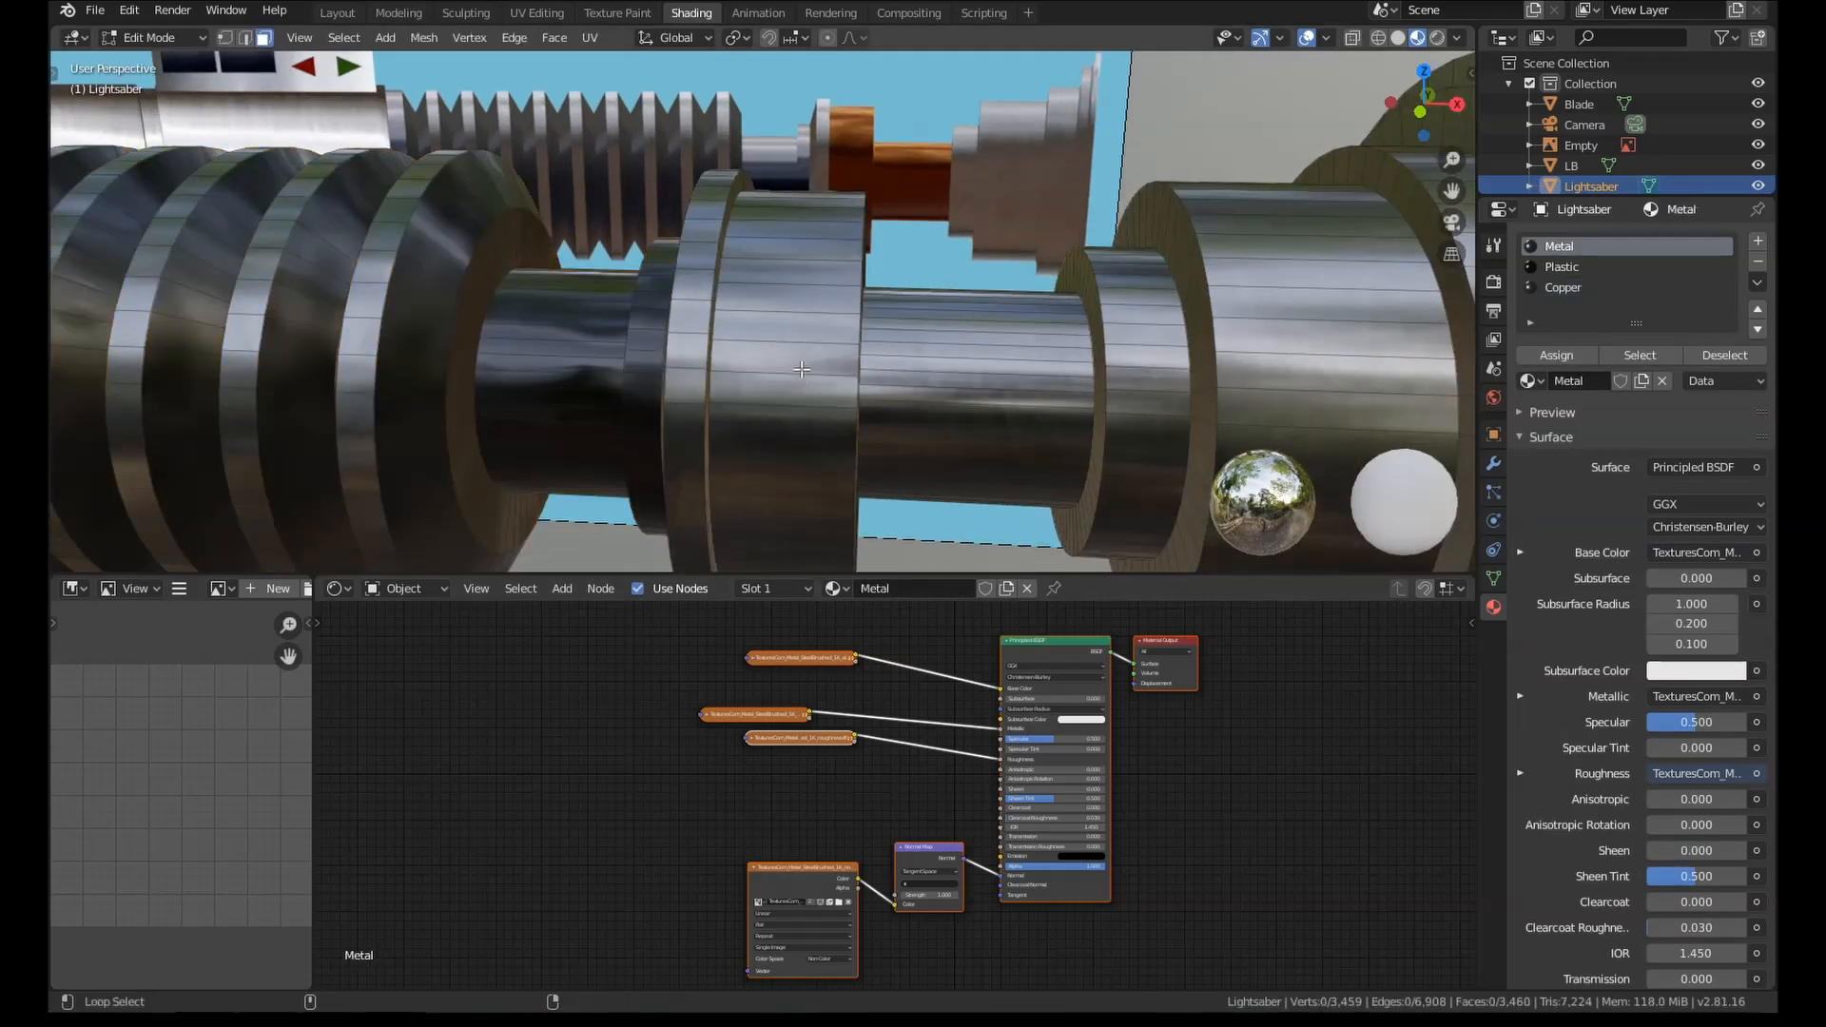
alt+click(801, 368)
middle_drag(819, 371, 960, 338)
alt+shift+click(823, 329)
alt+shift+click(906, 352)
click(1561, 289)
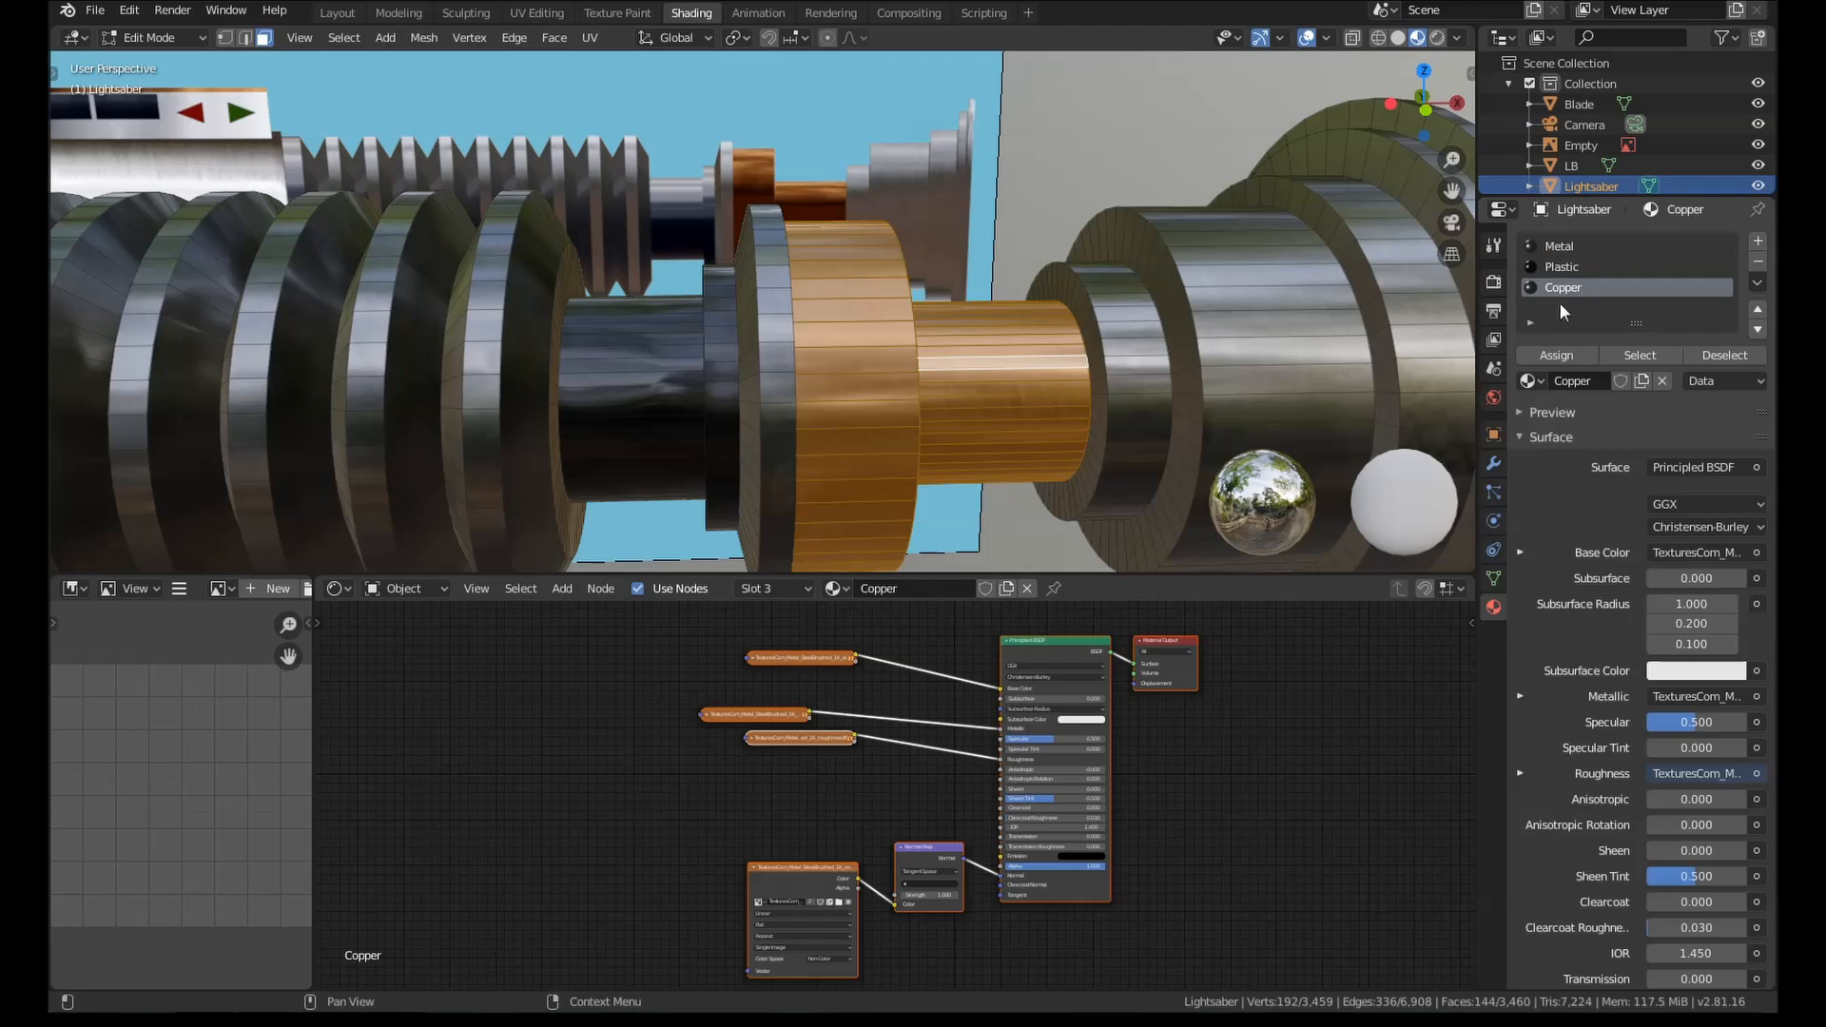
key(Tab)
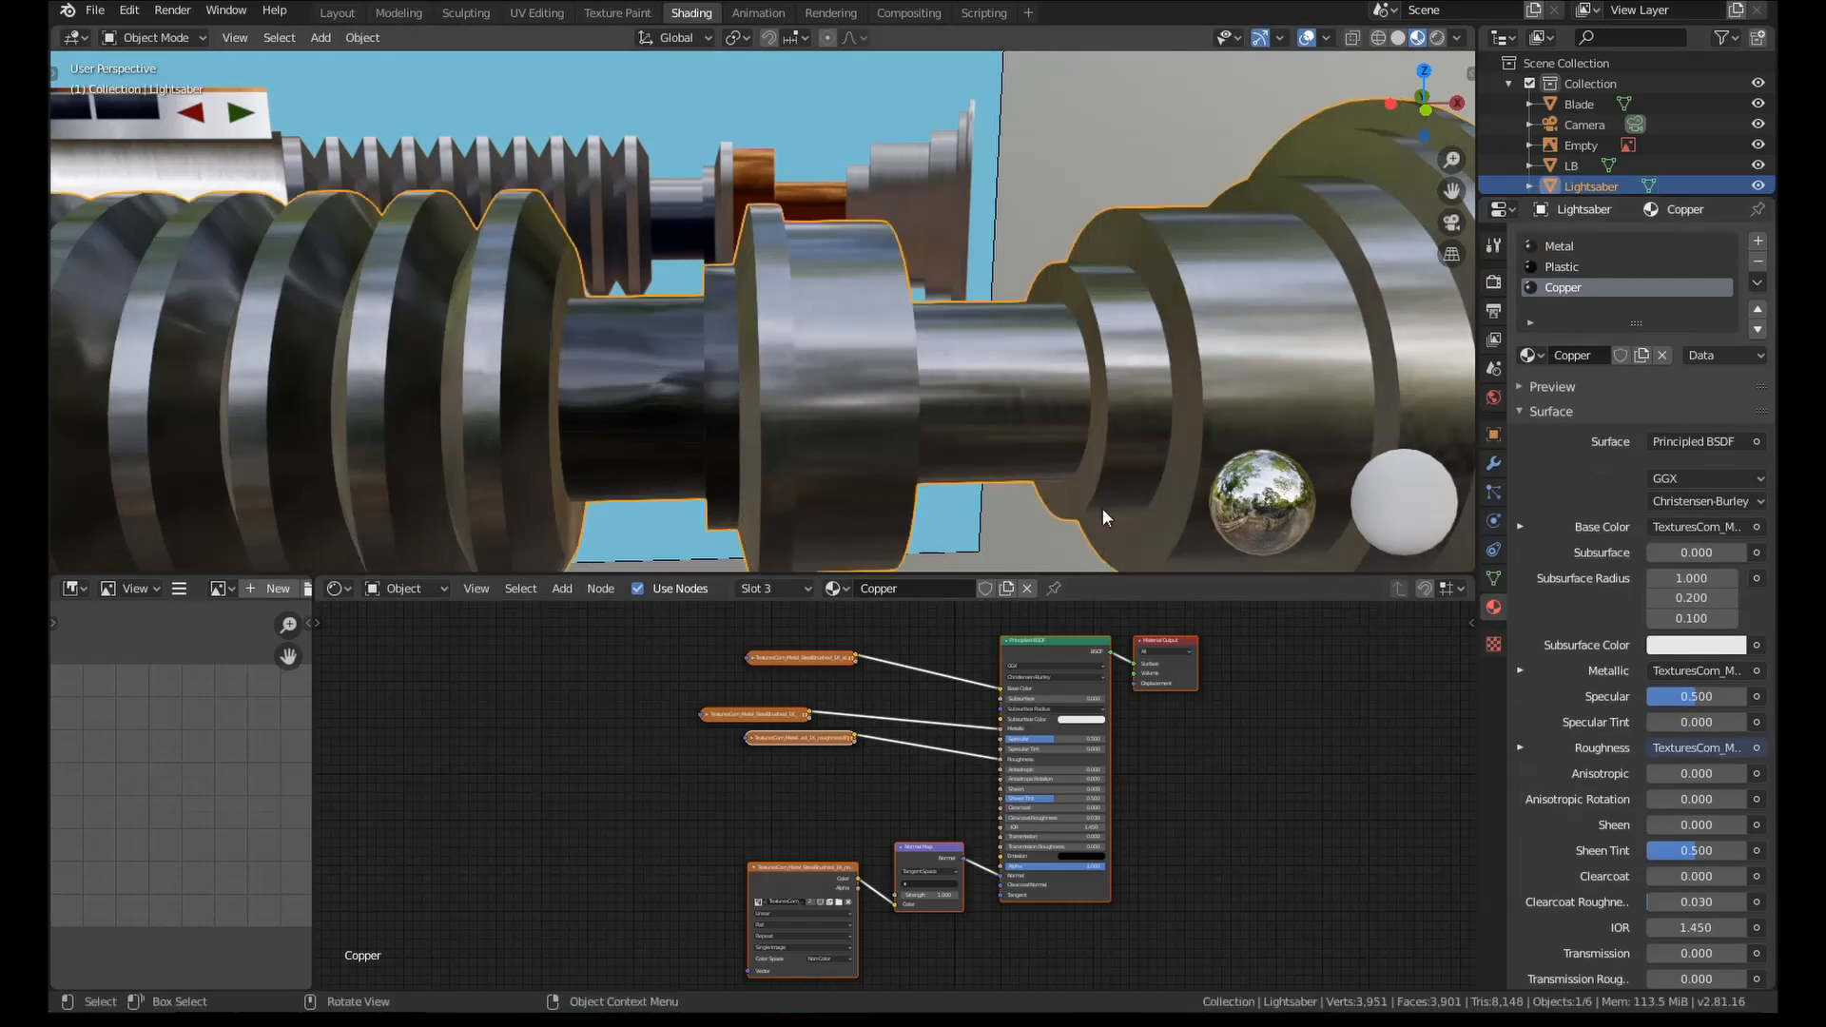
Step: Insert a MixRGB node between the albedo texture and the Base Color input of the Principled BSDF
scroll(1024, 521, down, 2)
scroll(1046, 730, up, 3)
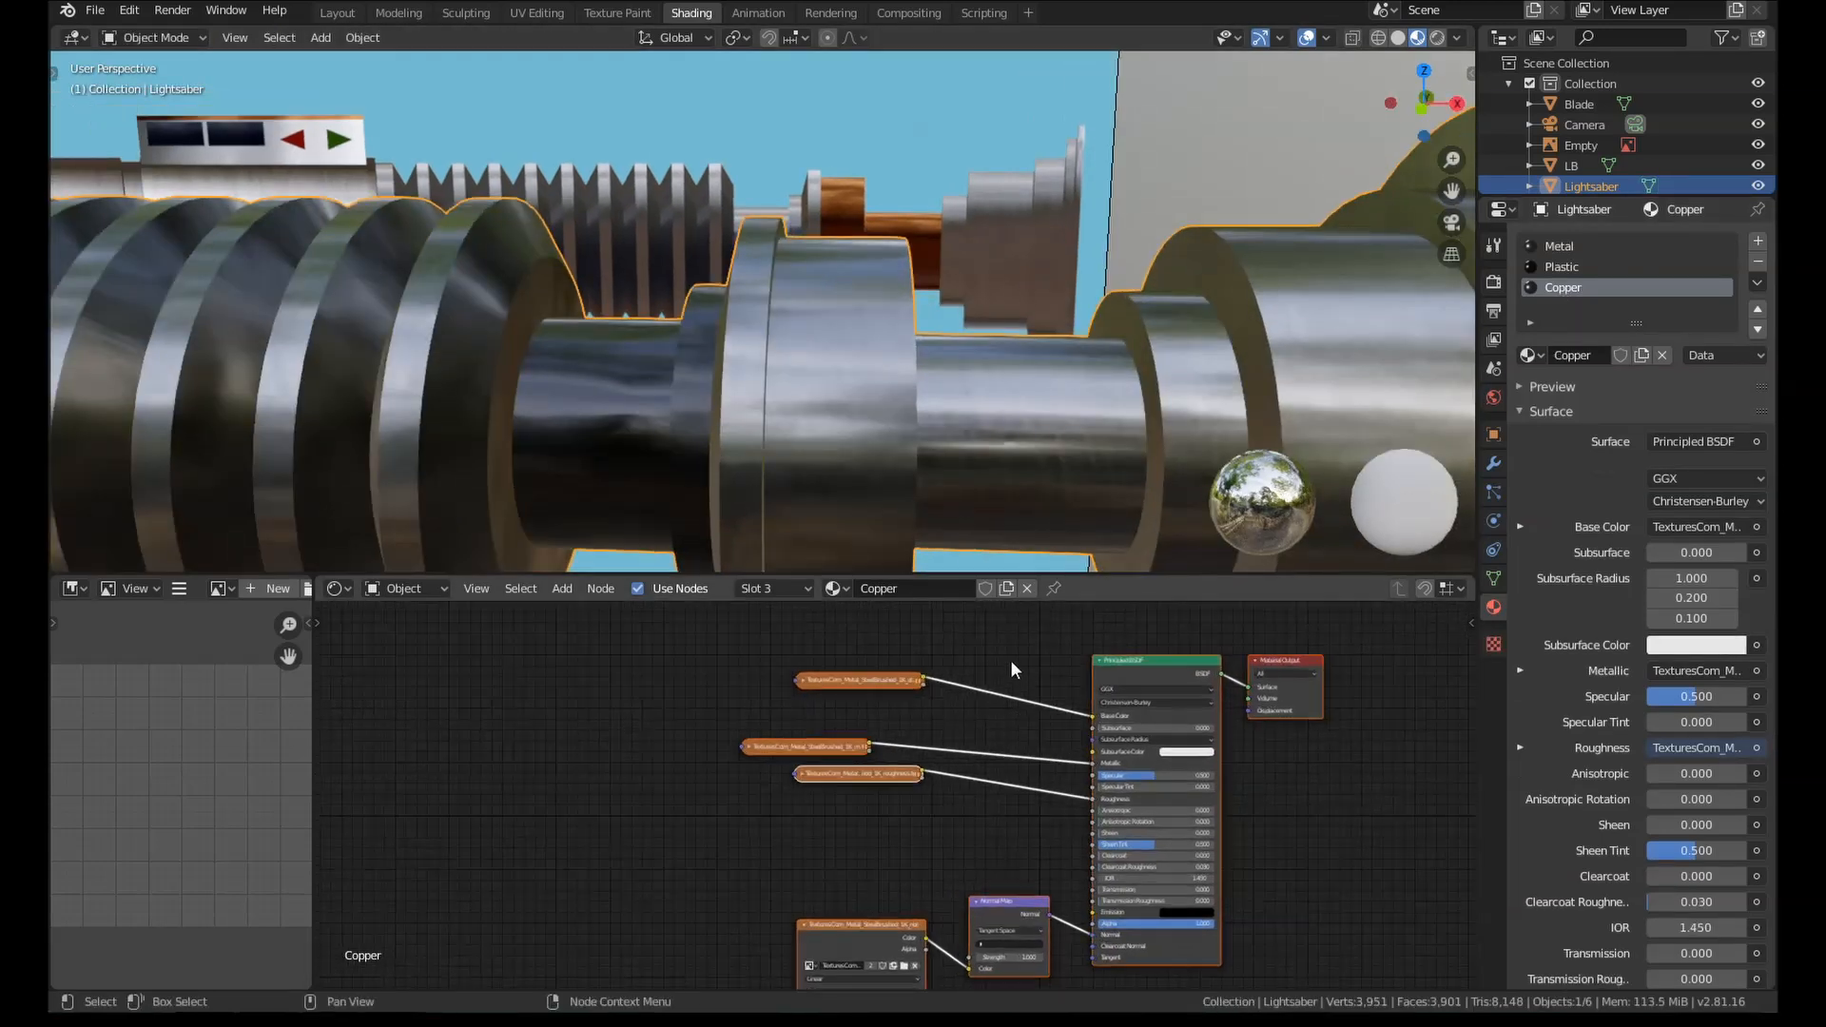
middle_drag(1010, 659, 1052, 680)
key(shift+a)
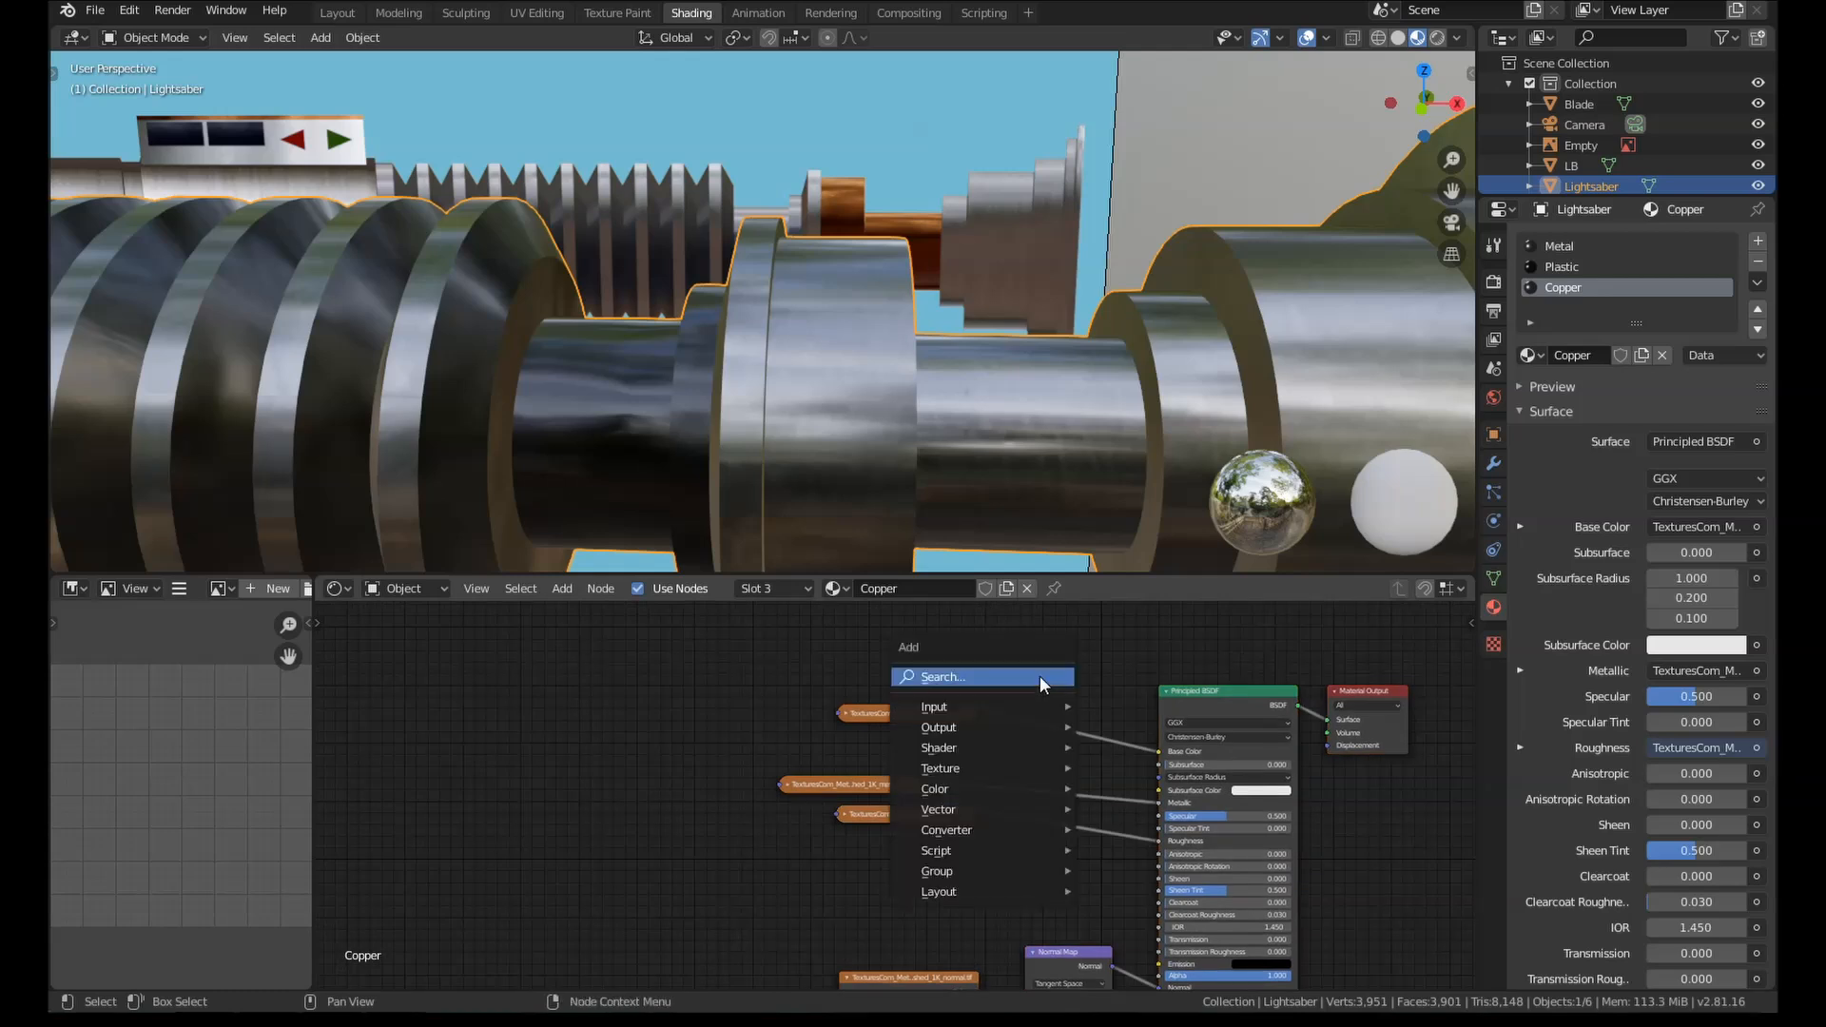
click(1040, 675)
text(mix)
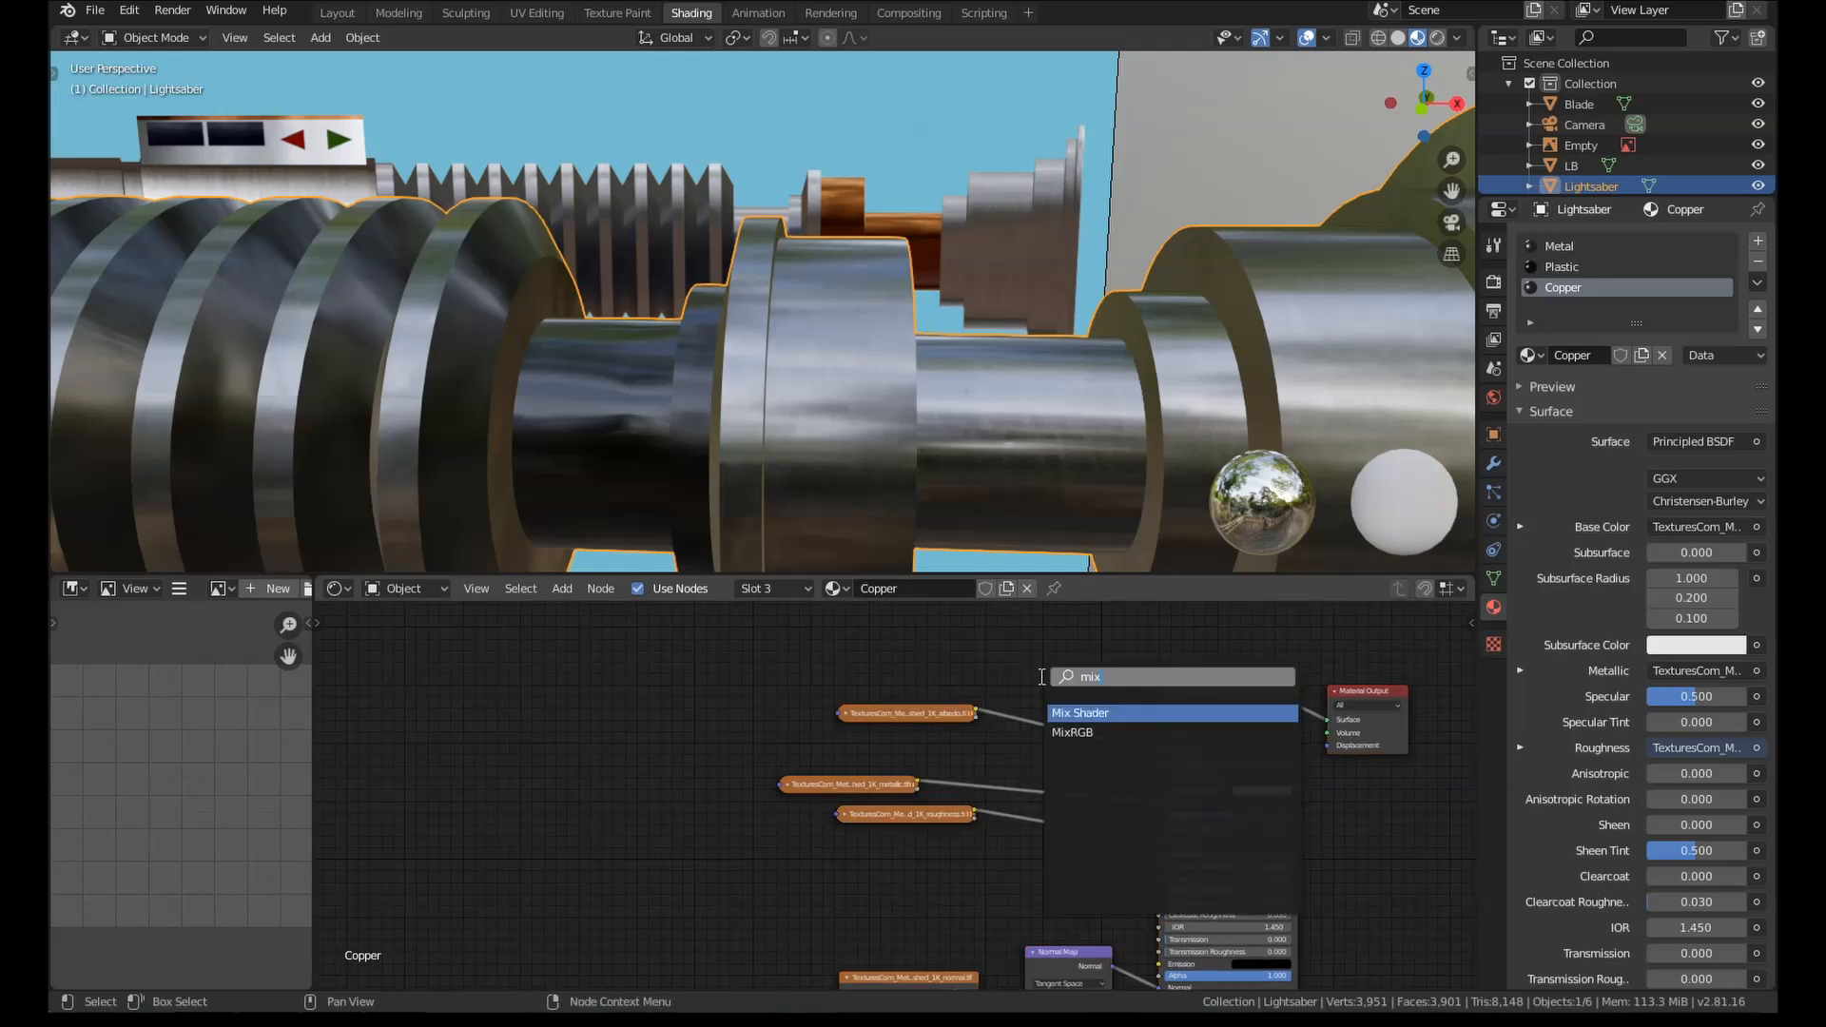
key(Down)
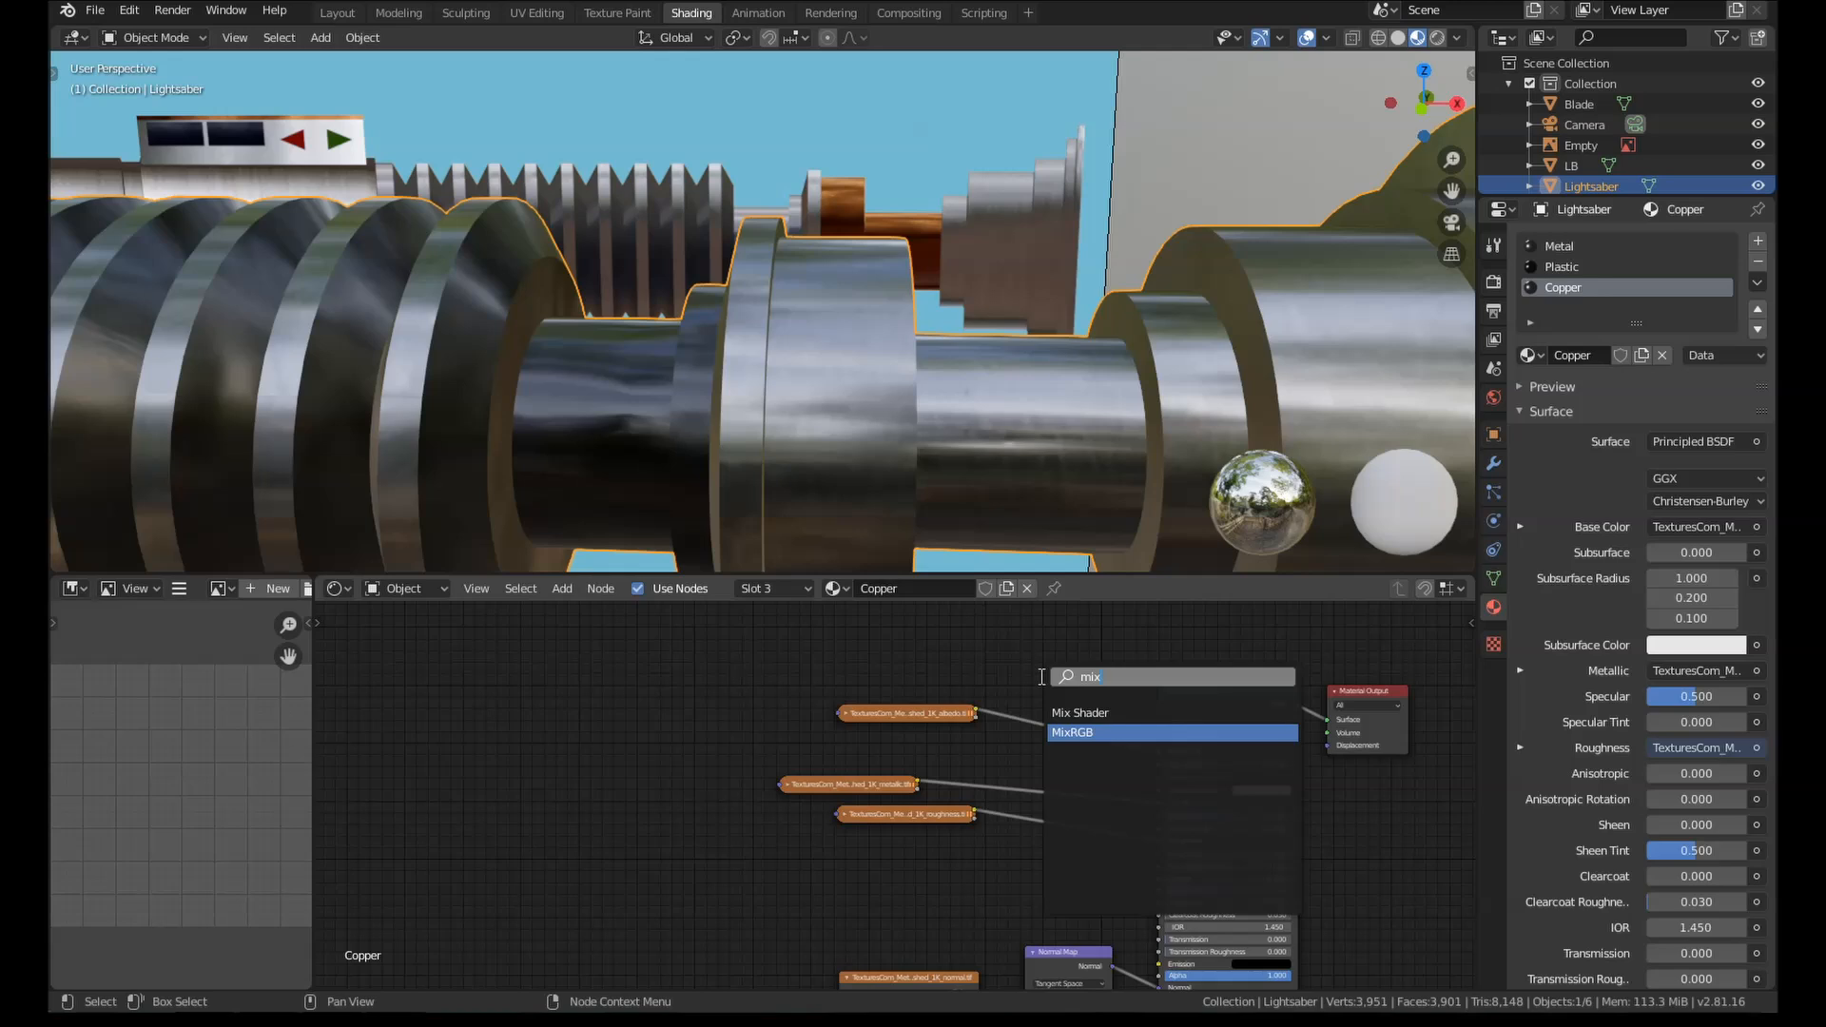
key(Return)
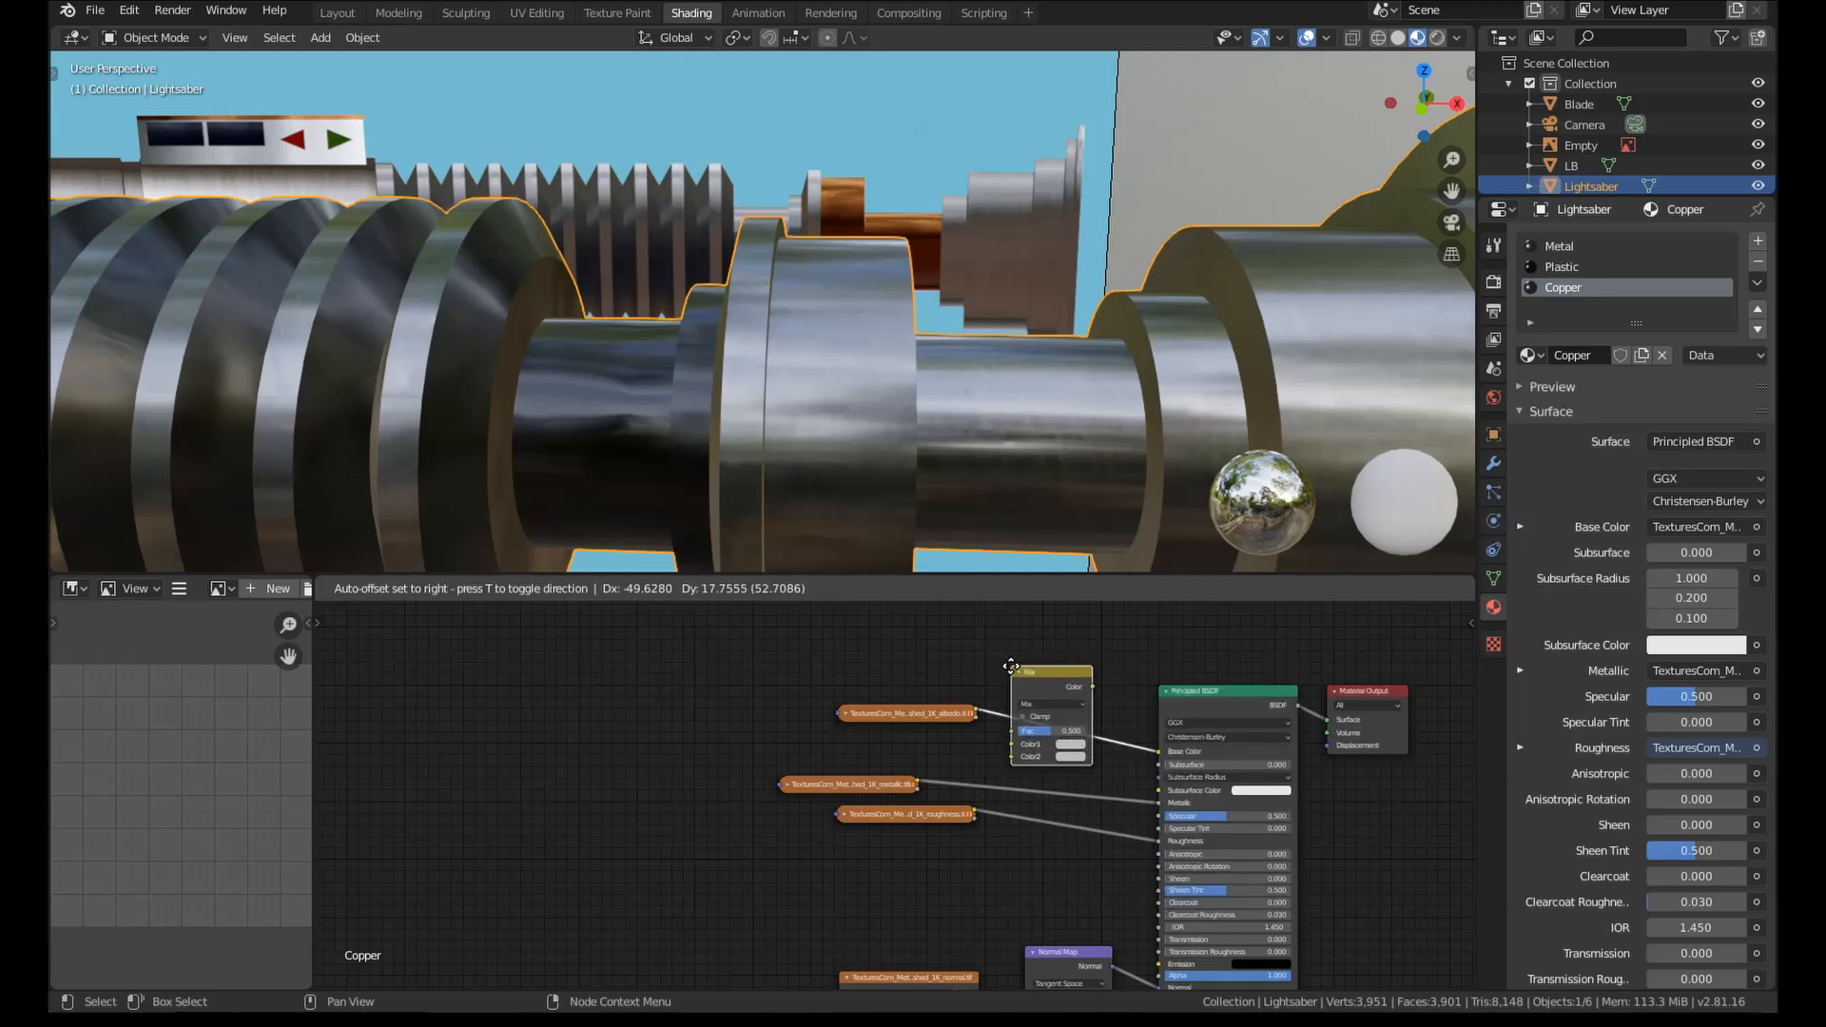
click(1010, 665)
Step: Set the Mix node's Color2 to a copper orange
scroll(1036, 775, up, 2)
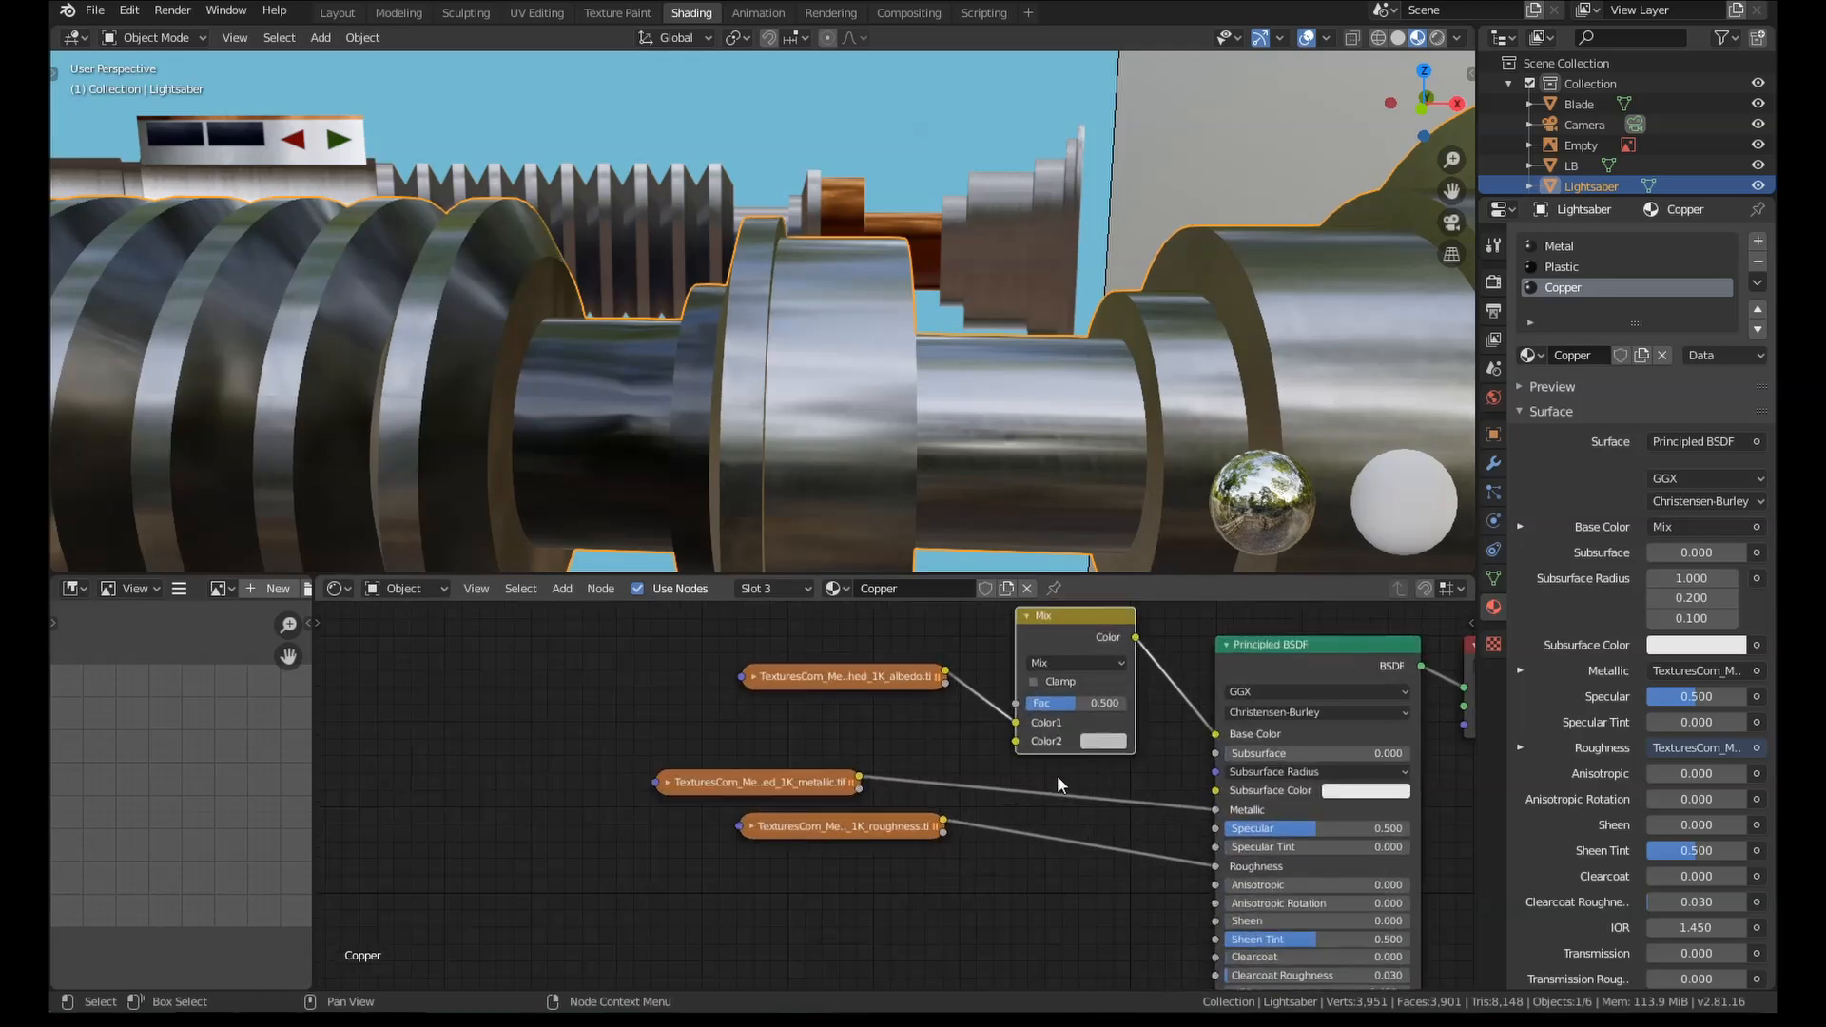
click(1103, 742)
drag(1156, 569, 1138, 600)
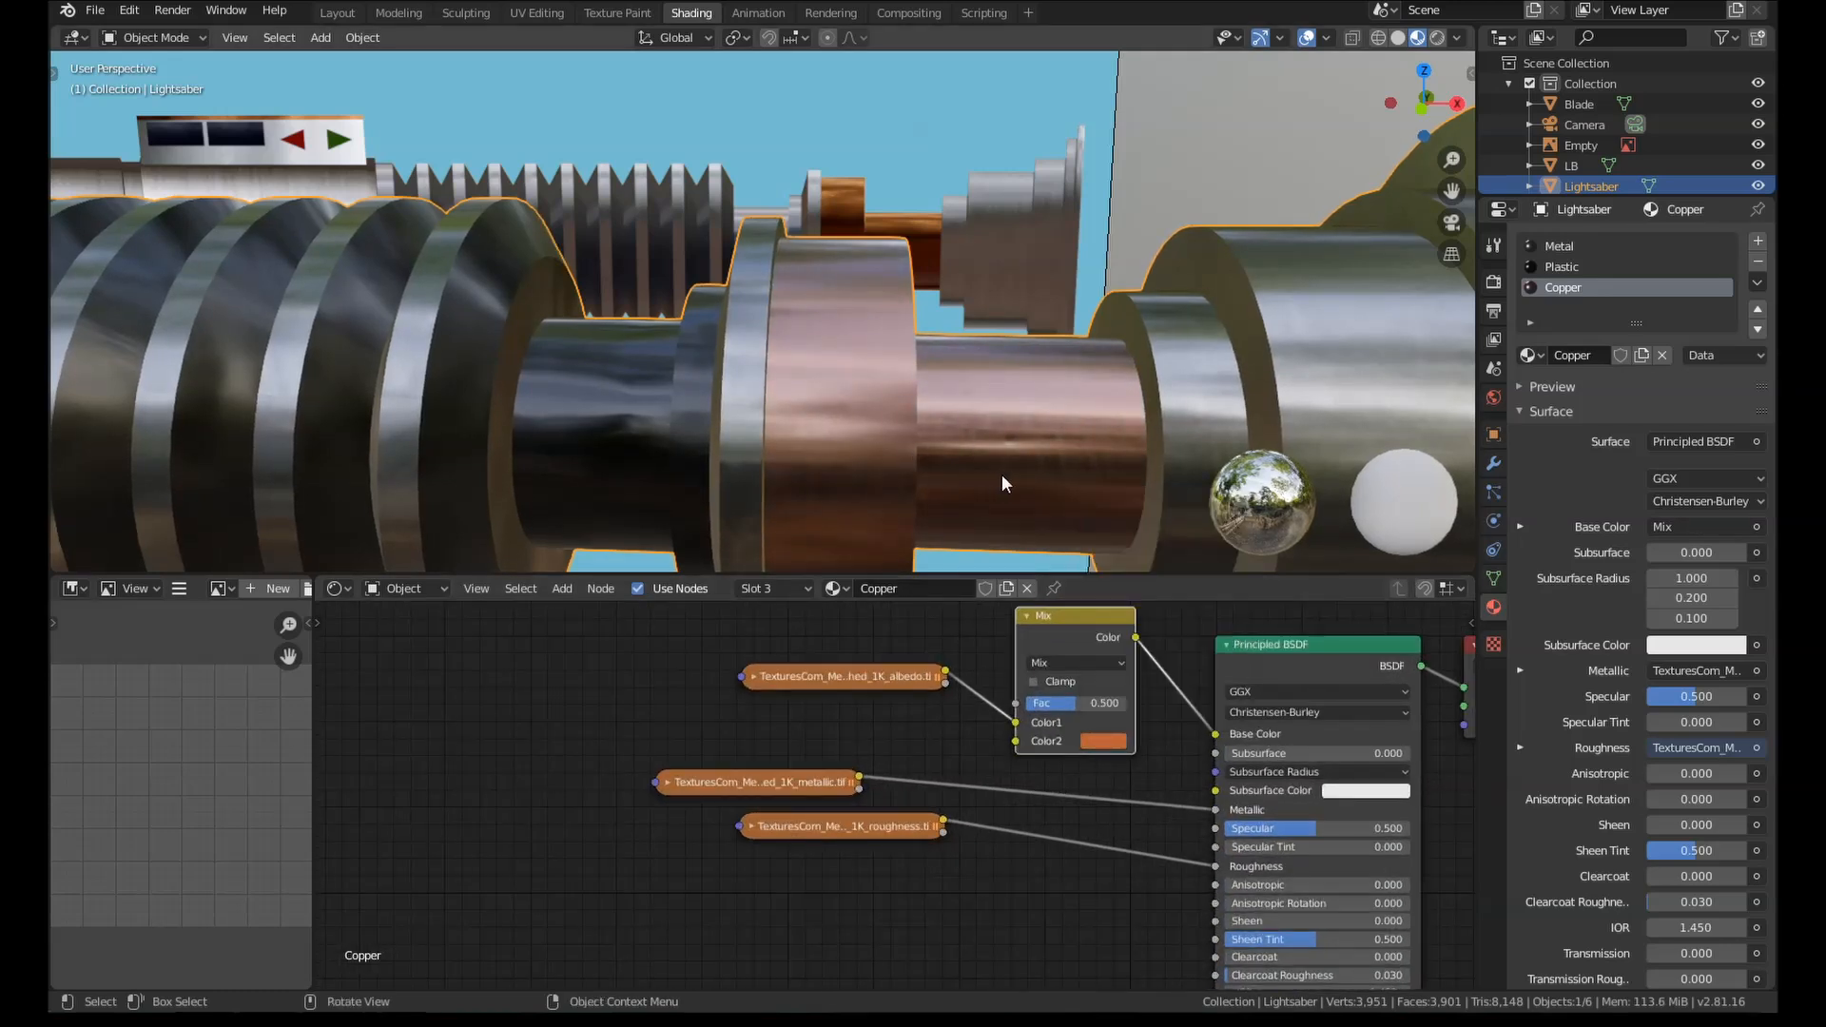
middle_drag(1001, 474, 906, 470)
Step: Change the Mix node's blending mode to Soft Light and set its factor to 1.000
middle_drag(901, 658, 862, 688)
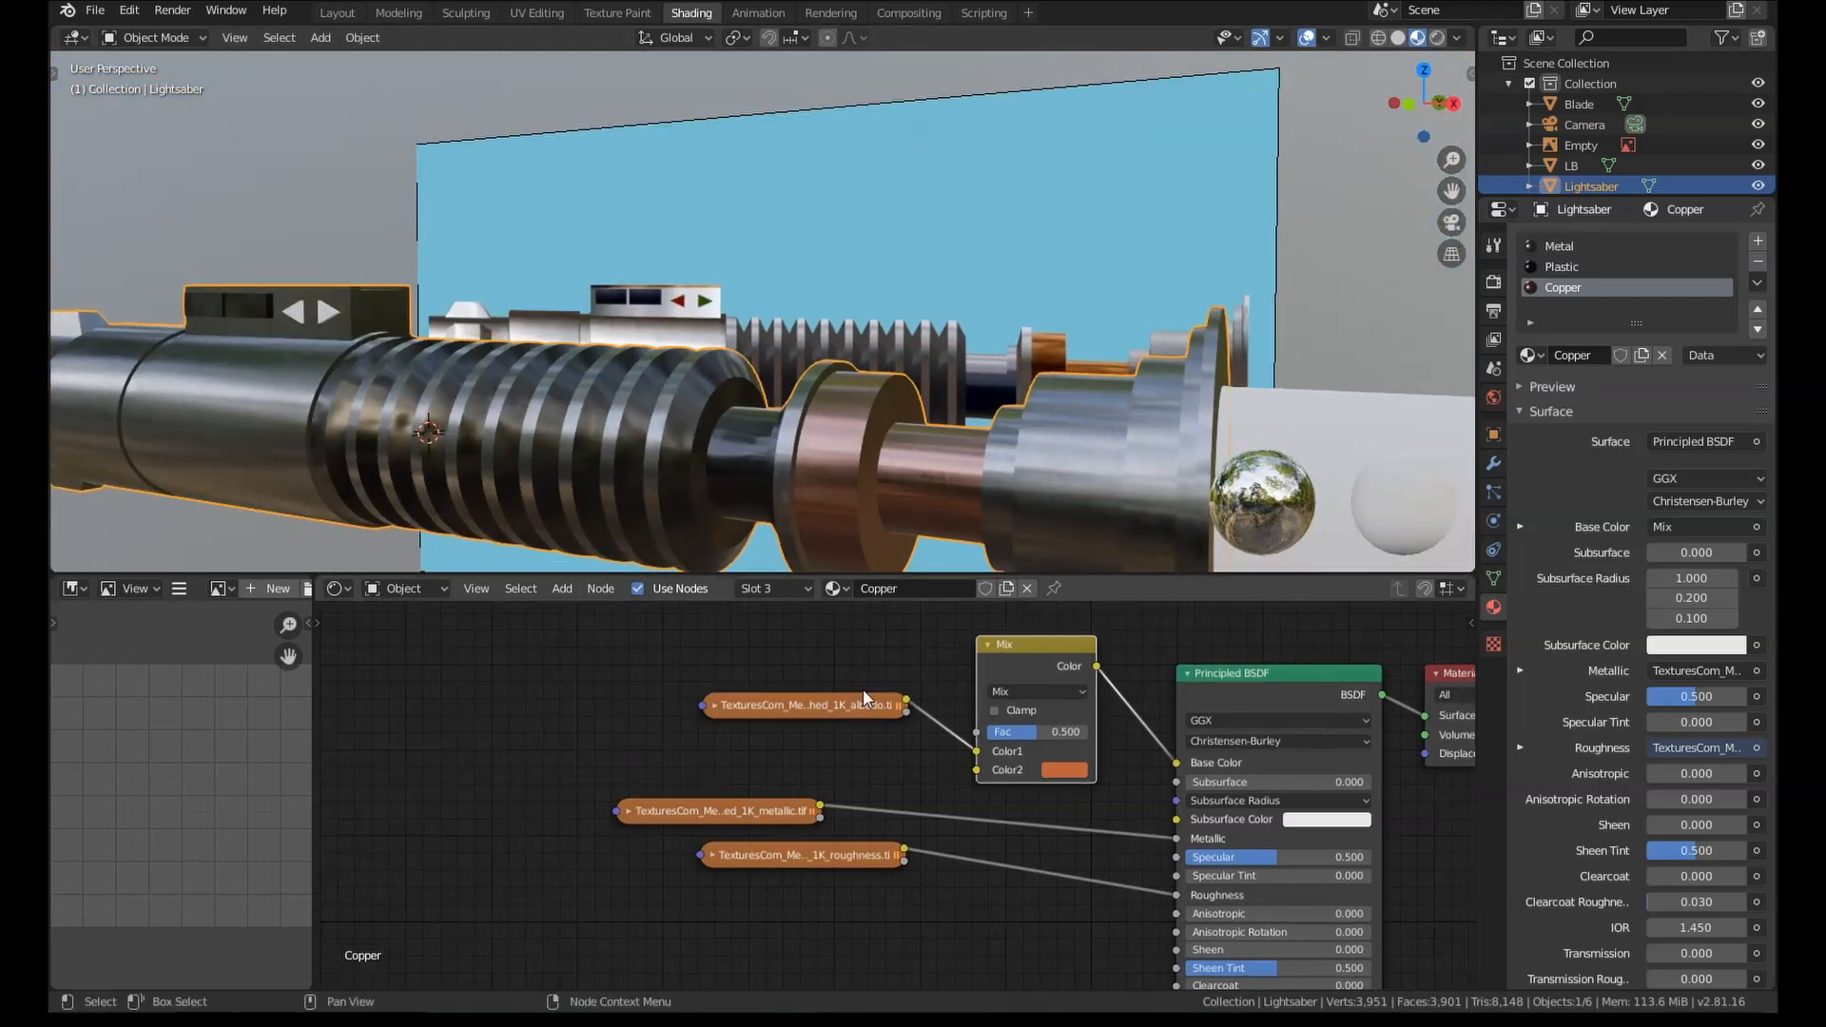
scroll(999, 685, up, 1)
click(1007, 684)
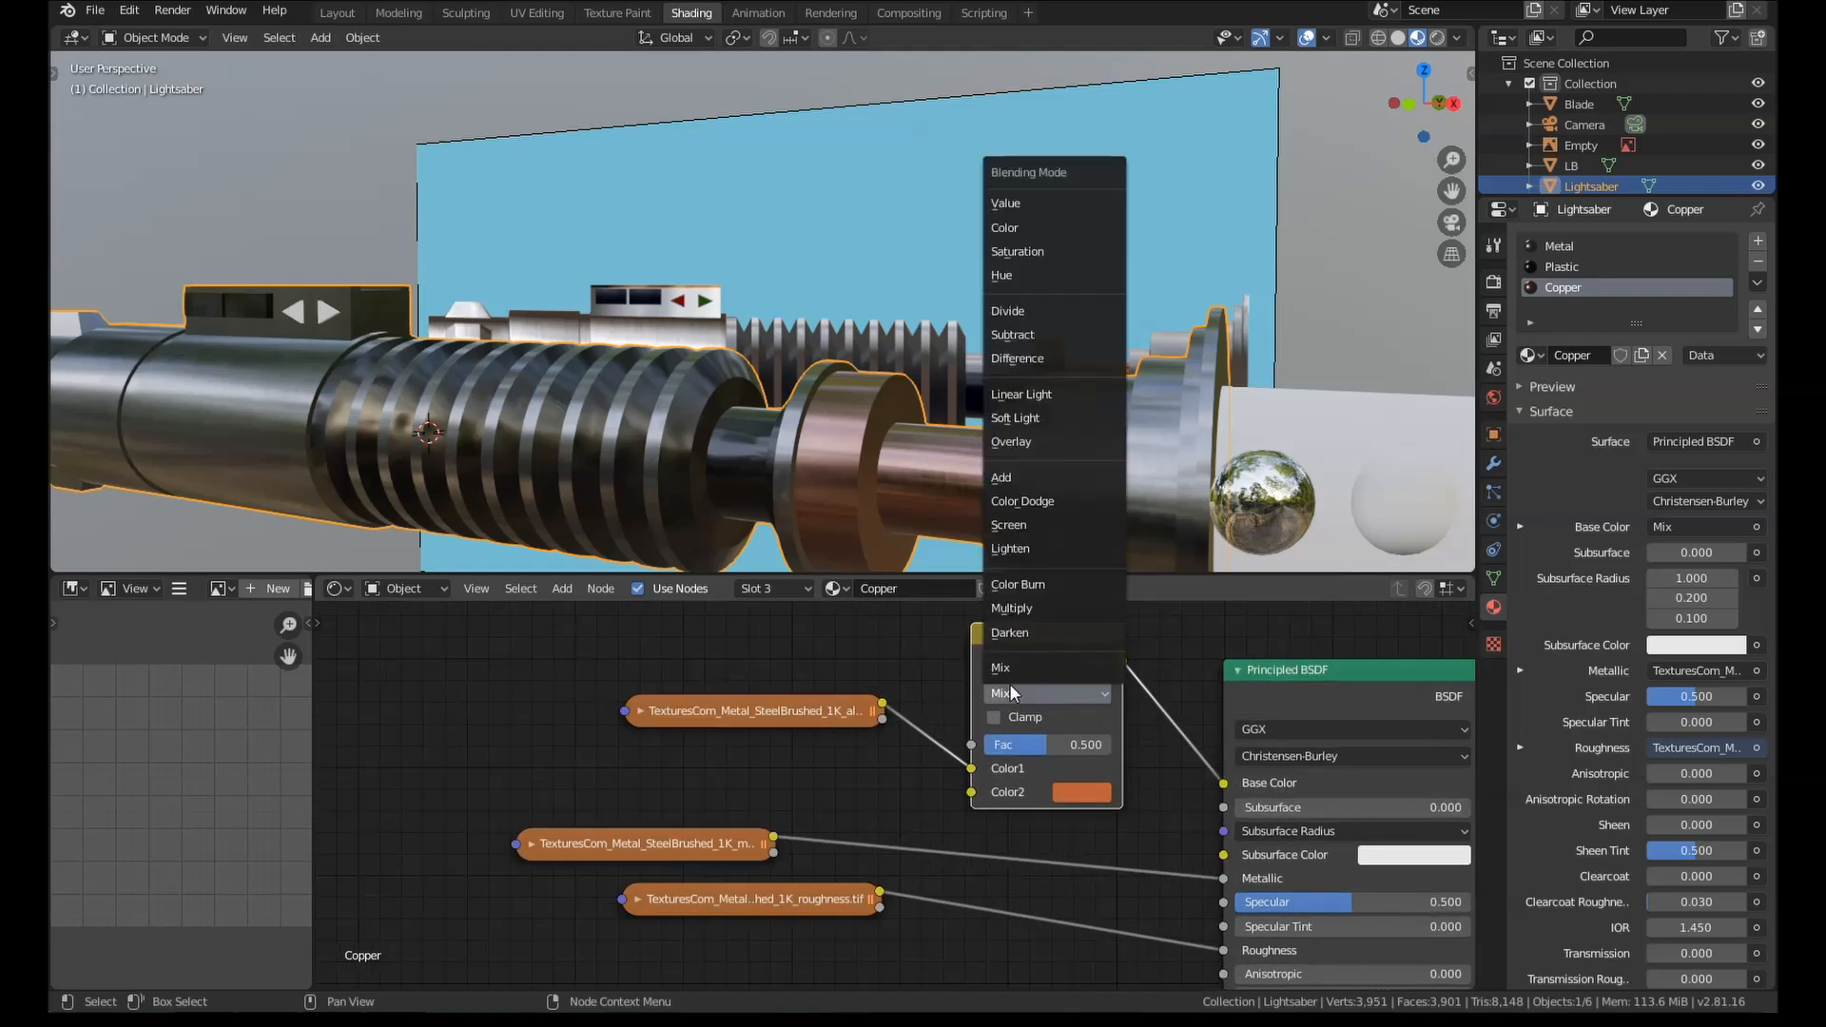
click(1073, 418)
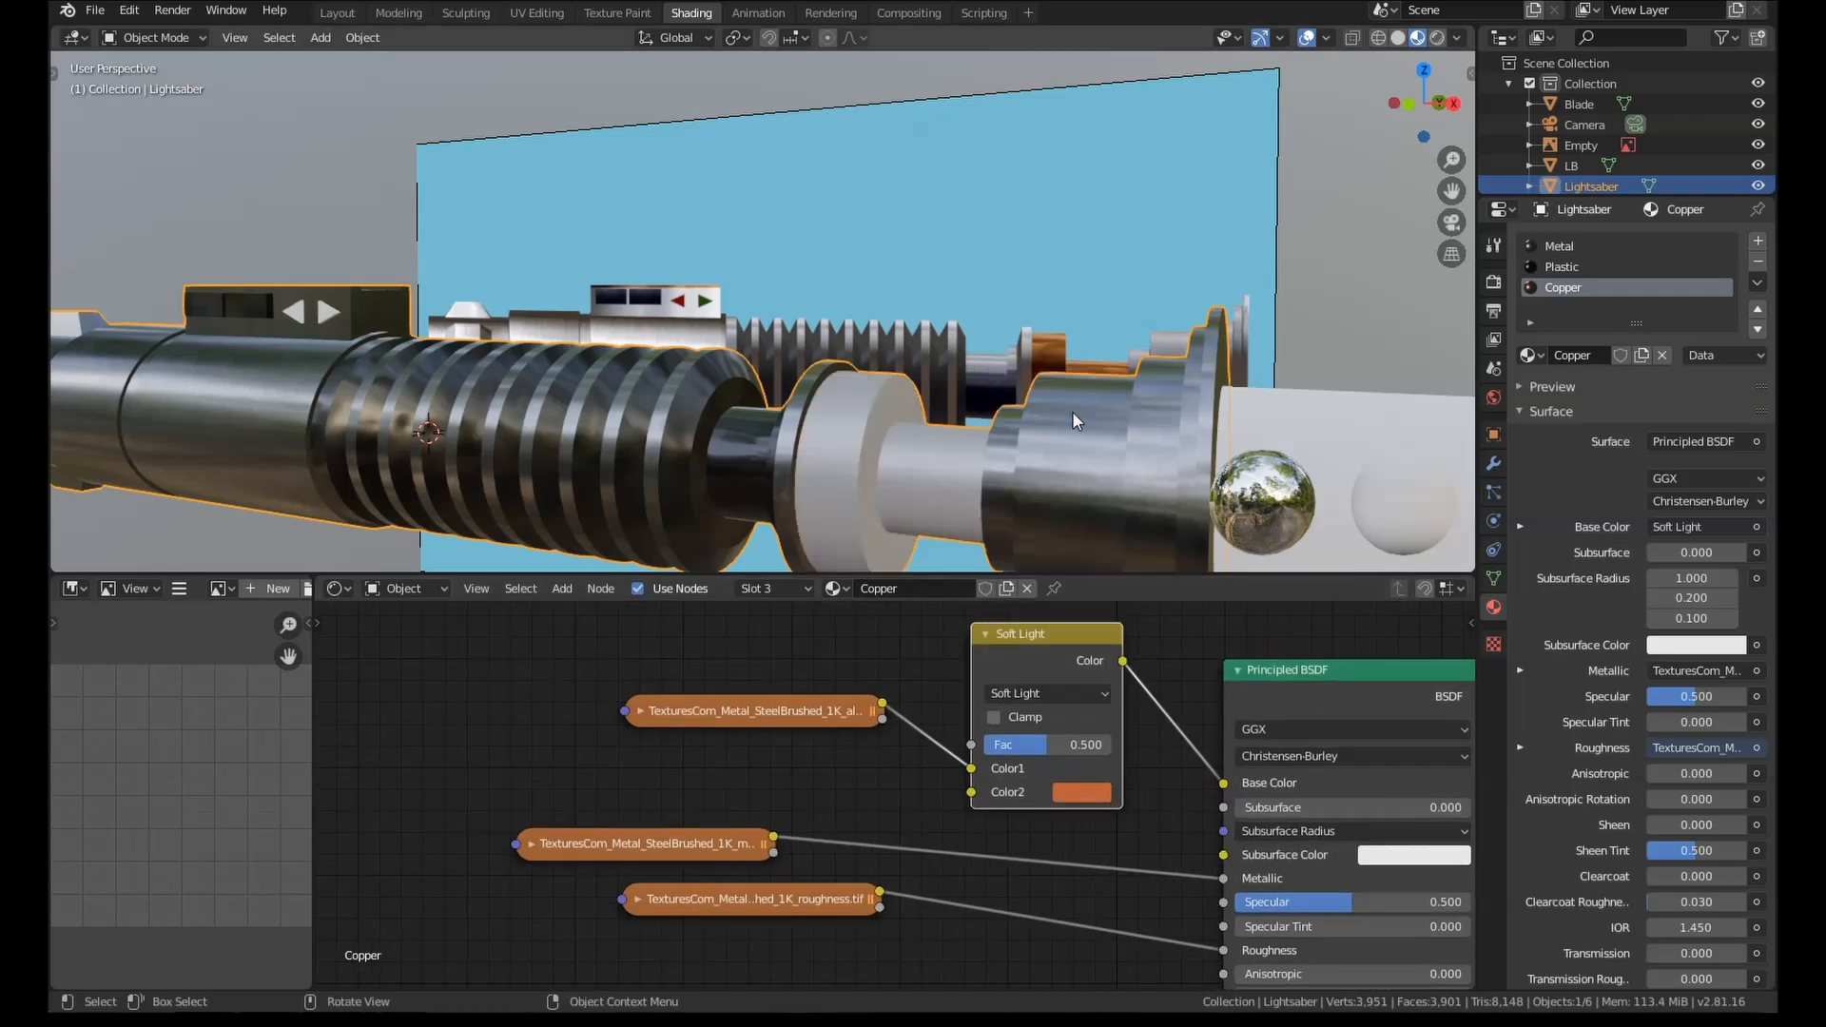
middle_drag(1071, 411, 899, 485)
drag(1027, 745, 1094, 744)
mouse_move(977, 428)
middle_down()
mouse_move(932, 411)
mouse_move(974, 414)
mouse_move(986, 456)
middle_up()
scroll(974, 415, down, 3)
middle_drag(985, 457, 989, 475)
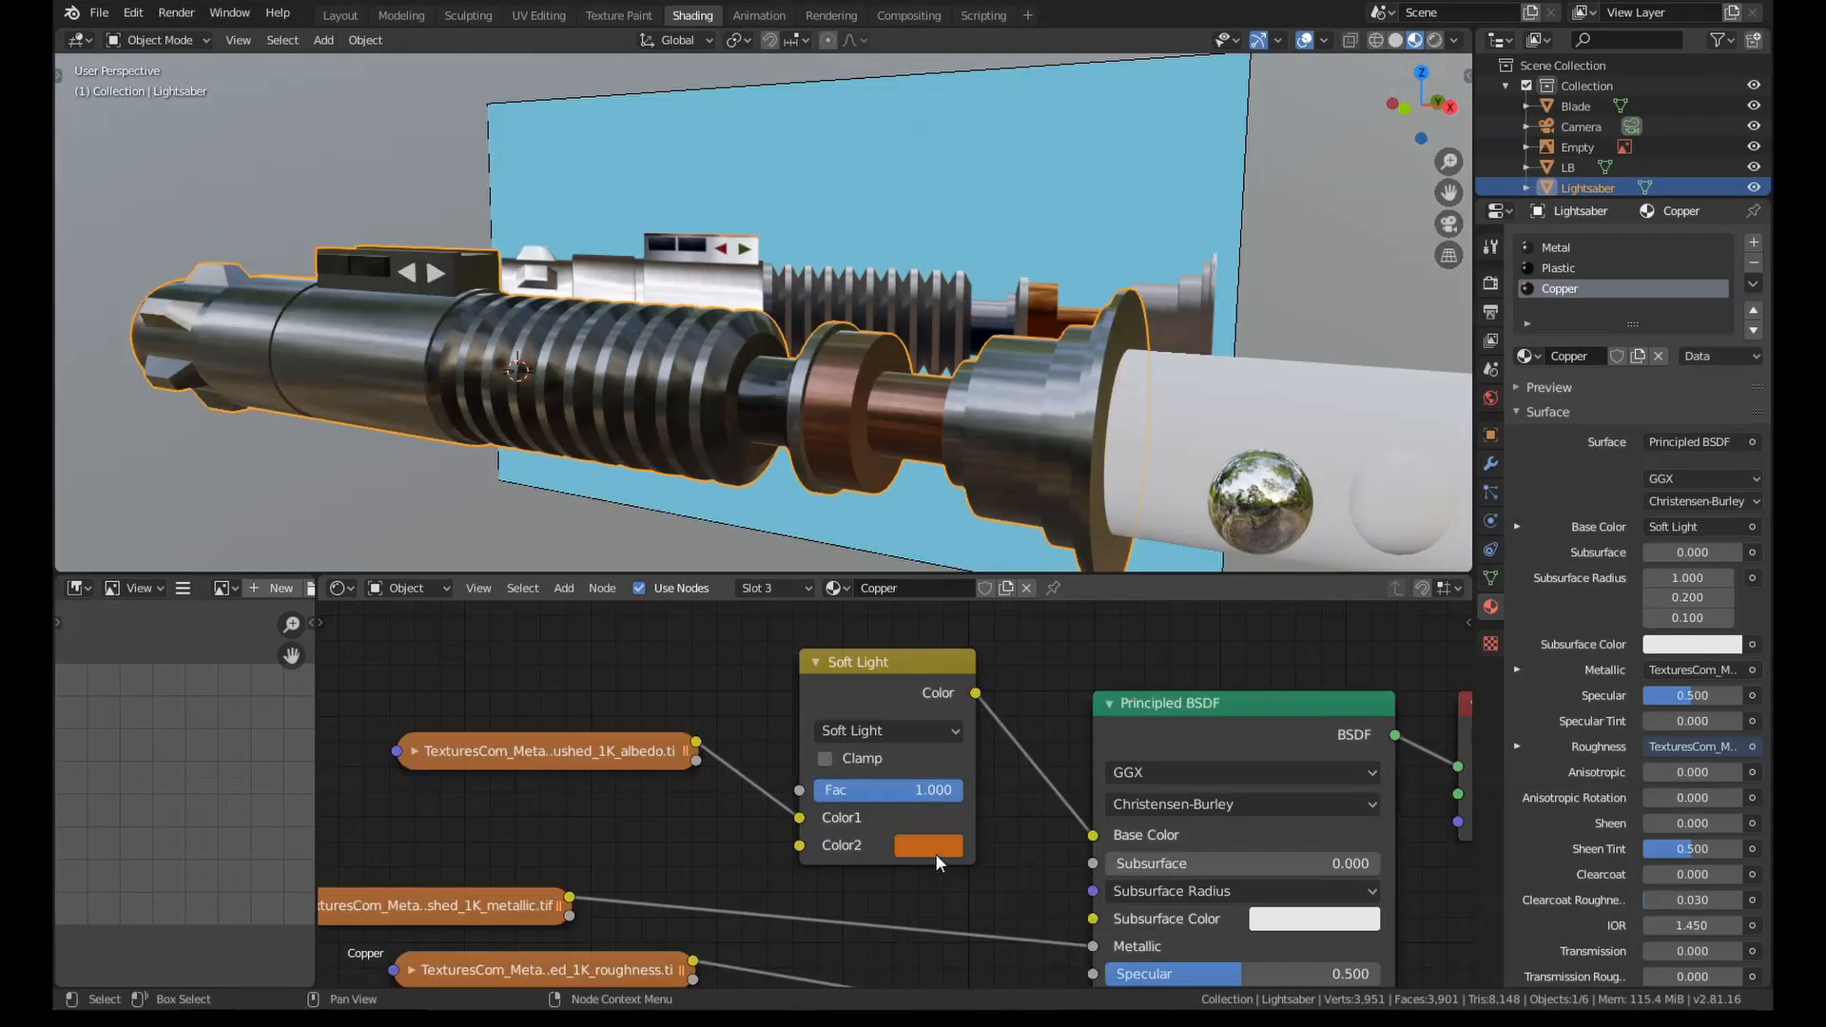
Step: Refine the Soft Light node's Color2 to an orange with hue 0.078, saturation 0.863 and value 0.735
click(933, 849)
drag(968, 643, 963, 647)
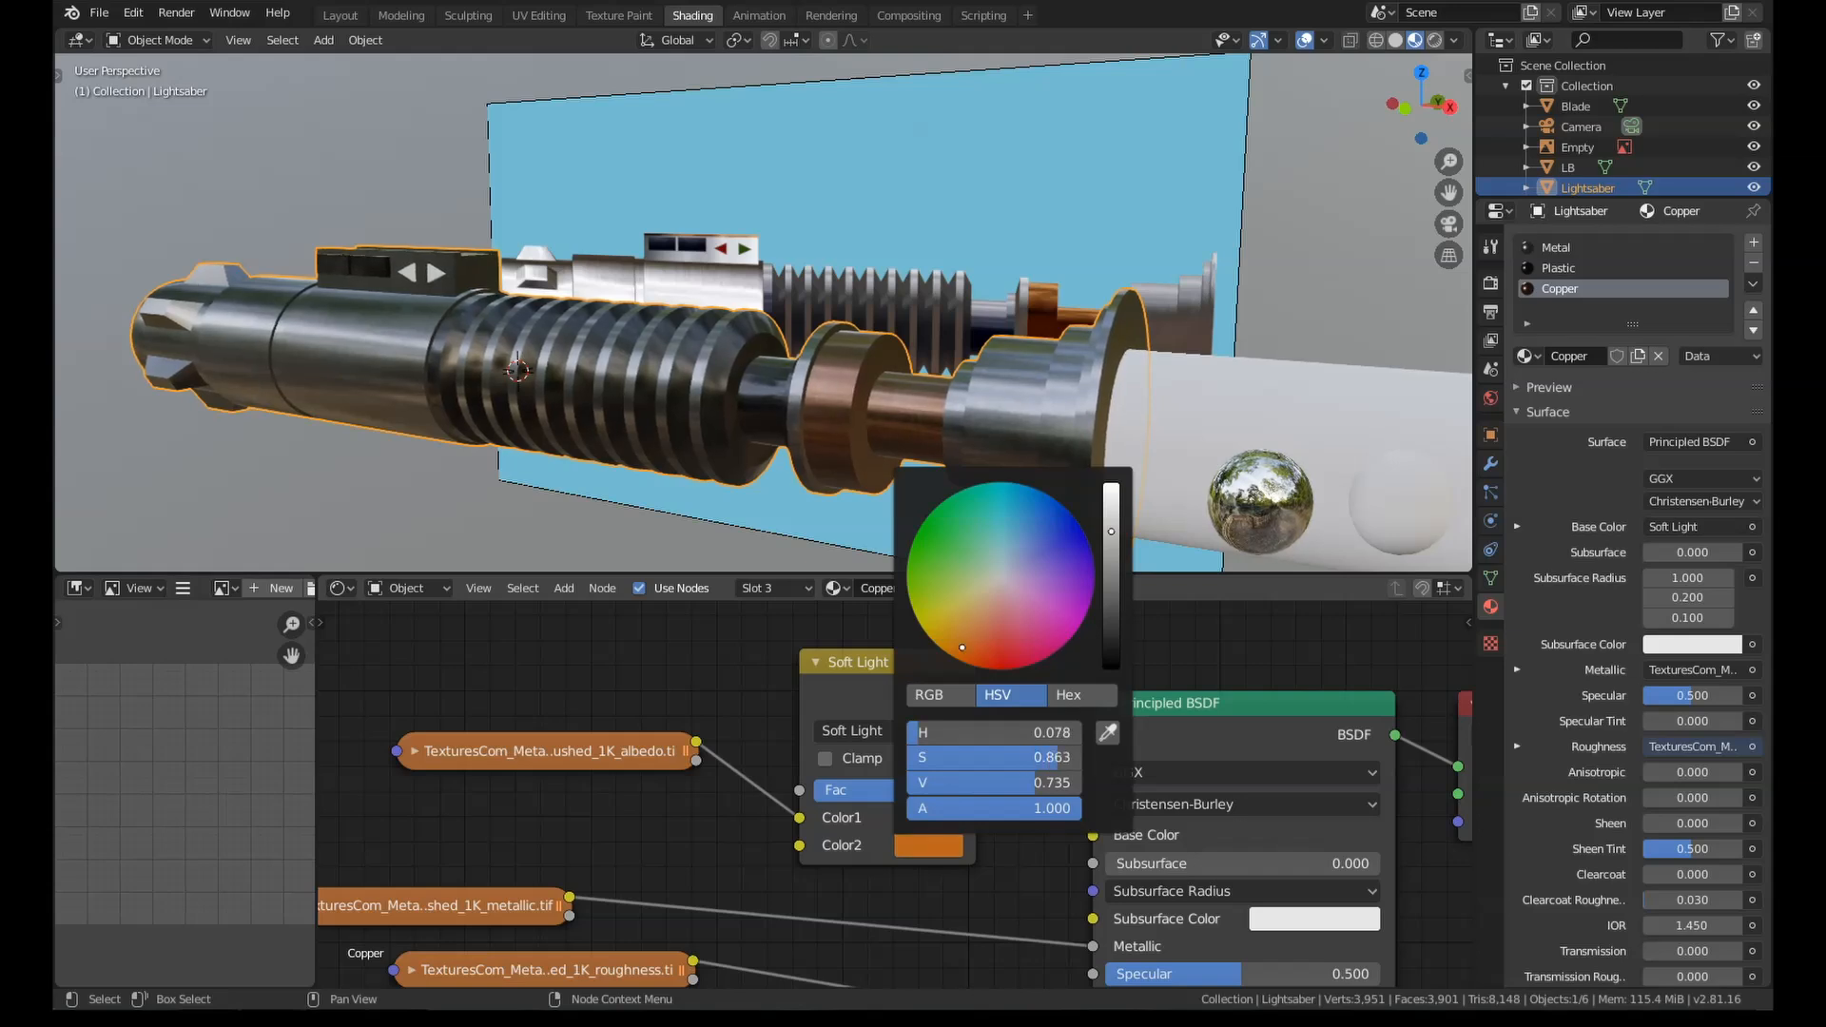
Step: Set the Principled BSDF's Sheen to 0.4 and its Sheen Tint to 1.000
middle_drag(758, 762, 847, 537)
scroll(860, 958, down, 3)
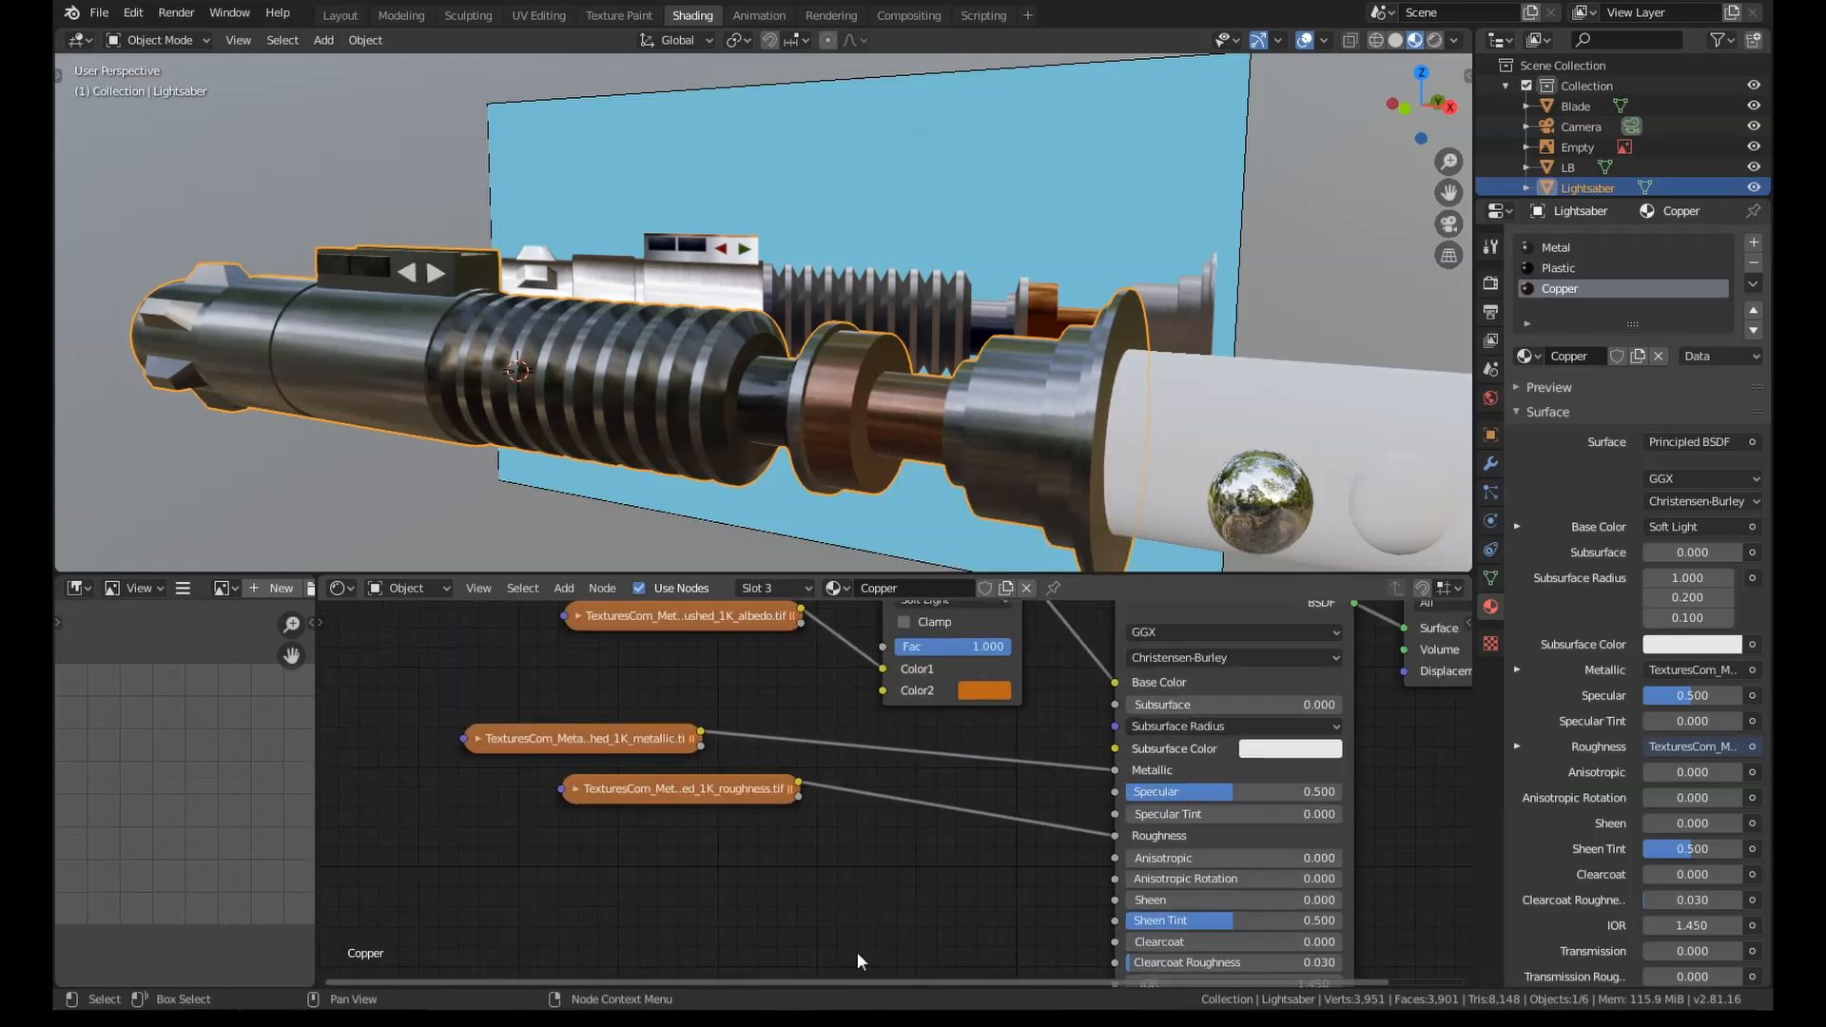
middle_drag(889, 892, 718, 758)
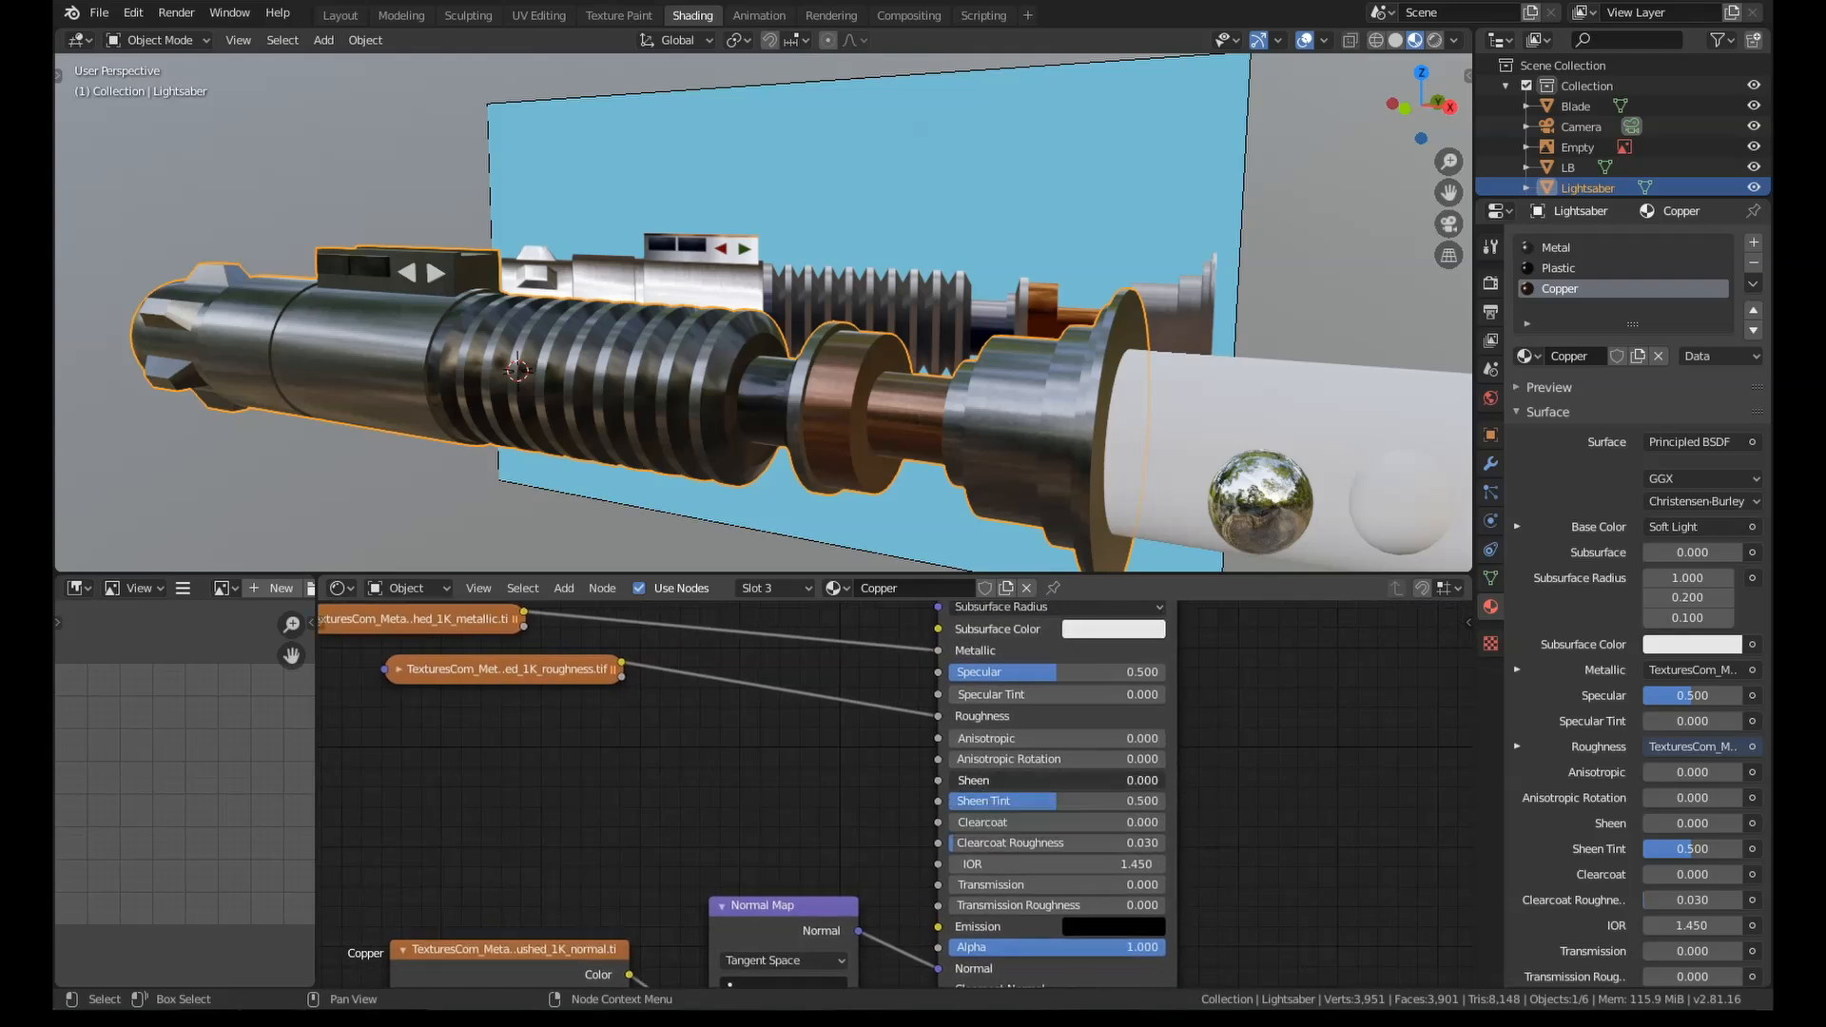
click(978, 782)
key(BackSpace)
text(.4)
key(Return)
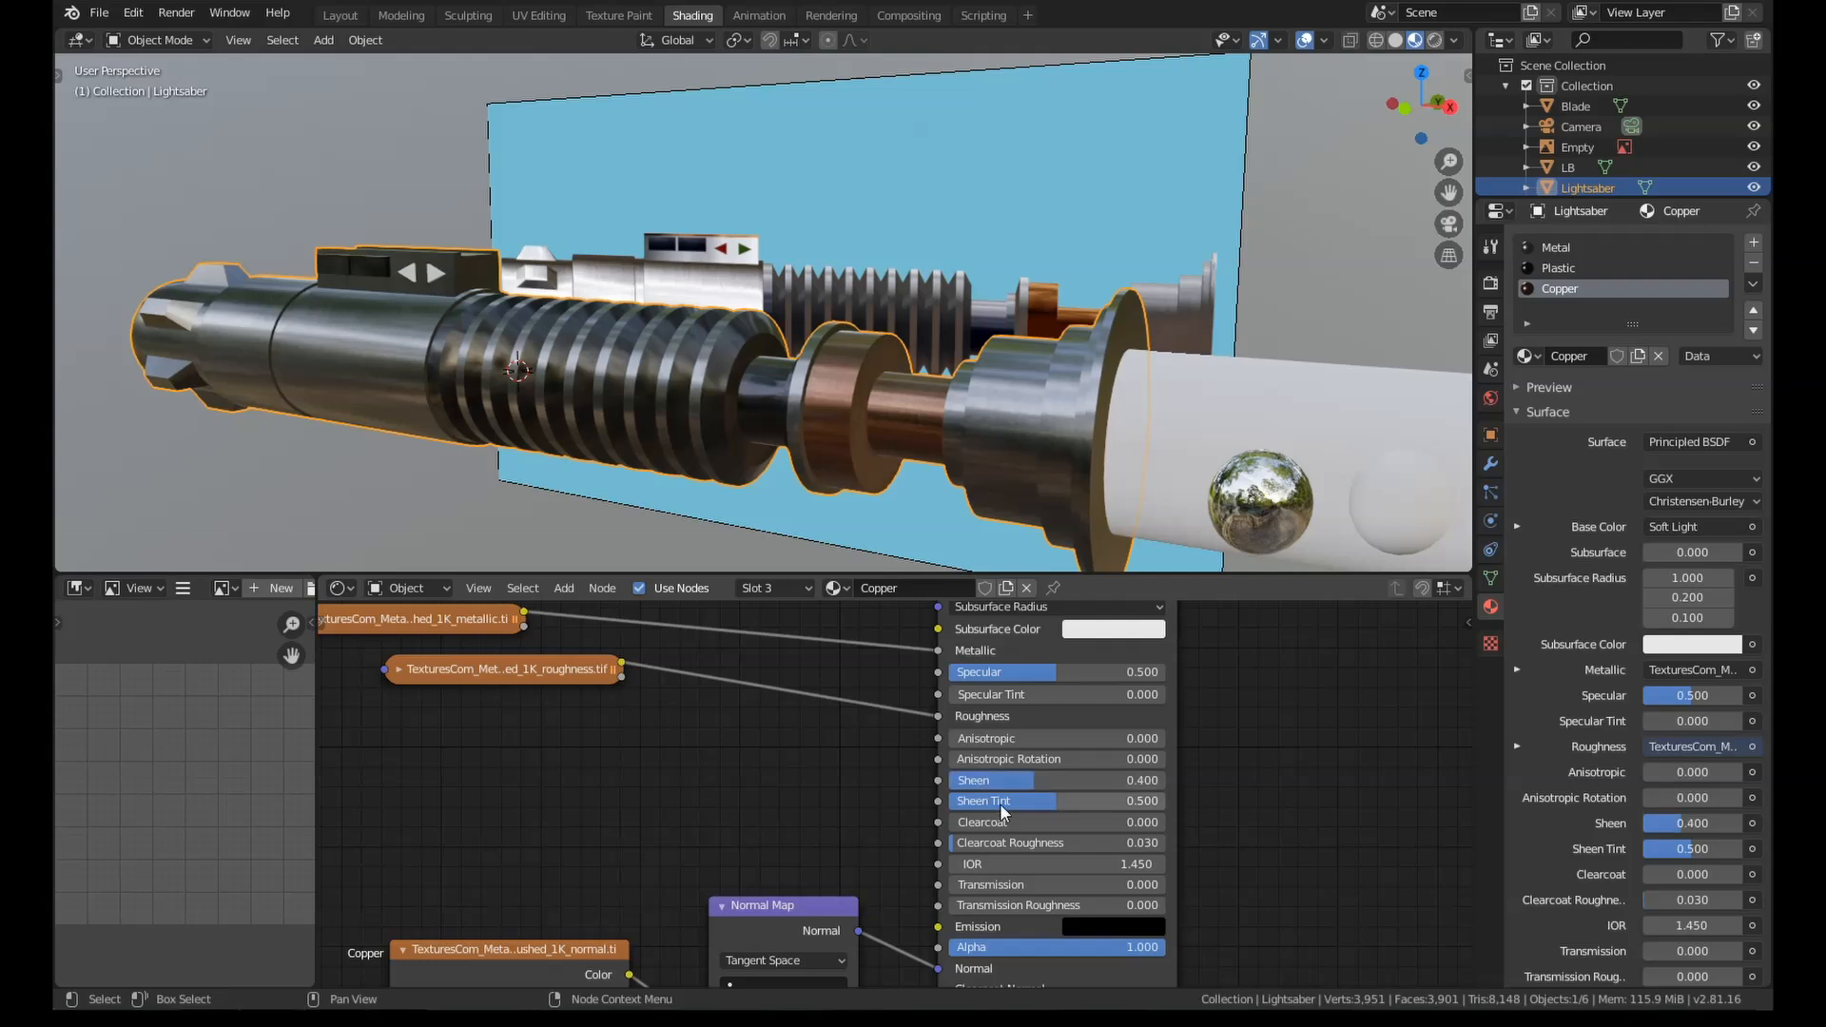
drag(1001, 803, 1167, 803)
Step: Insert a ColorRamp node between the roughness texture and the Roughness input of the Principled BSDF
scroll(958, 777, up, 3)
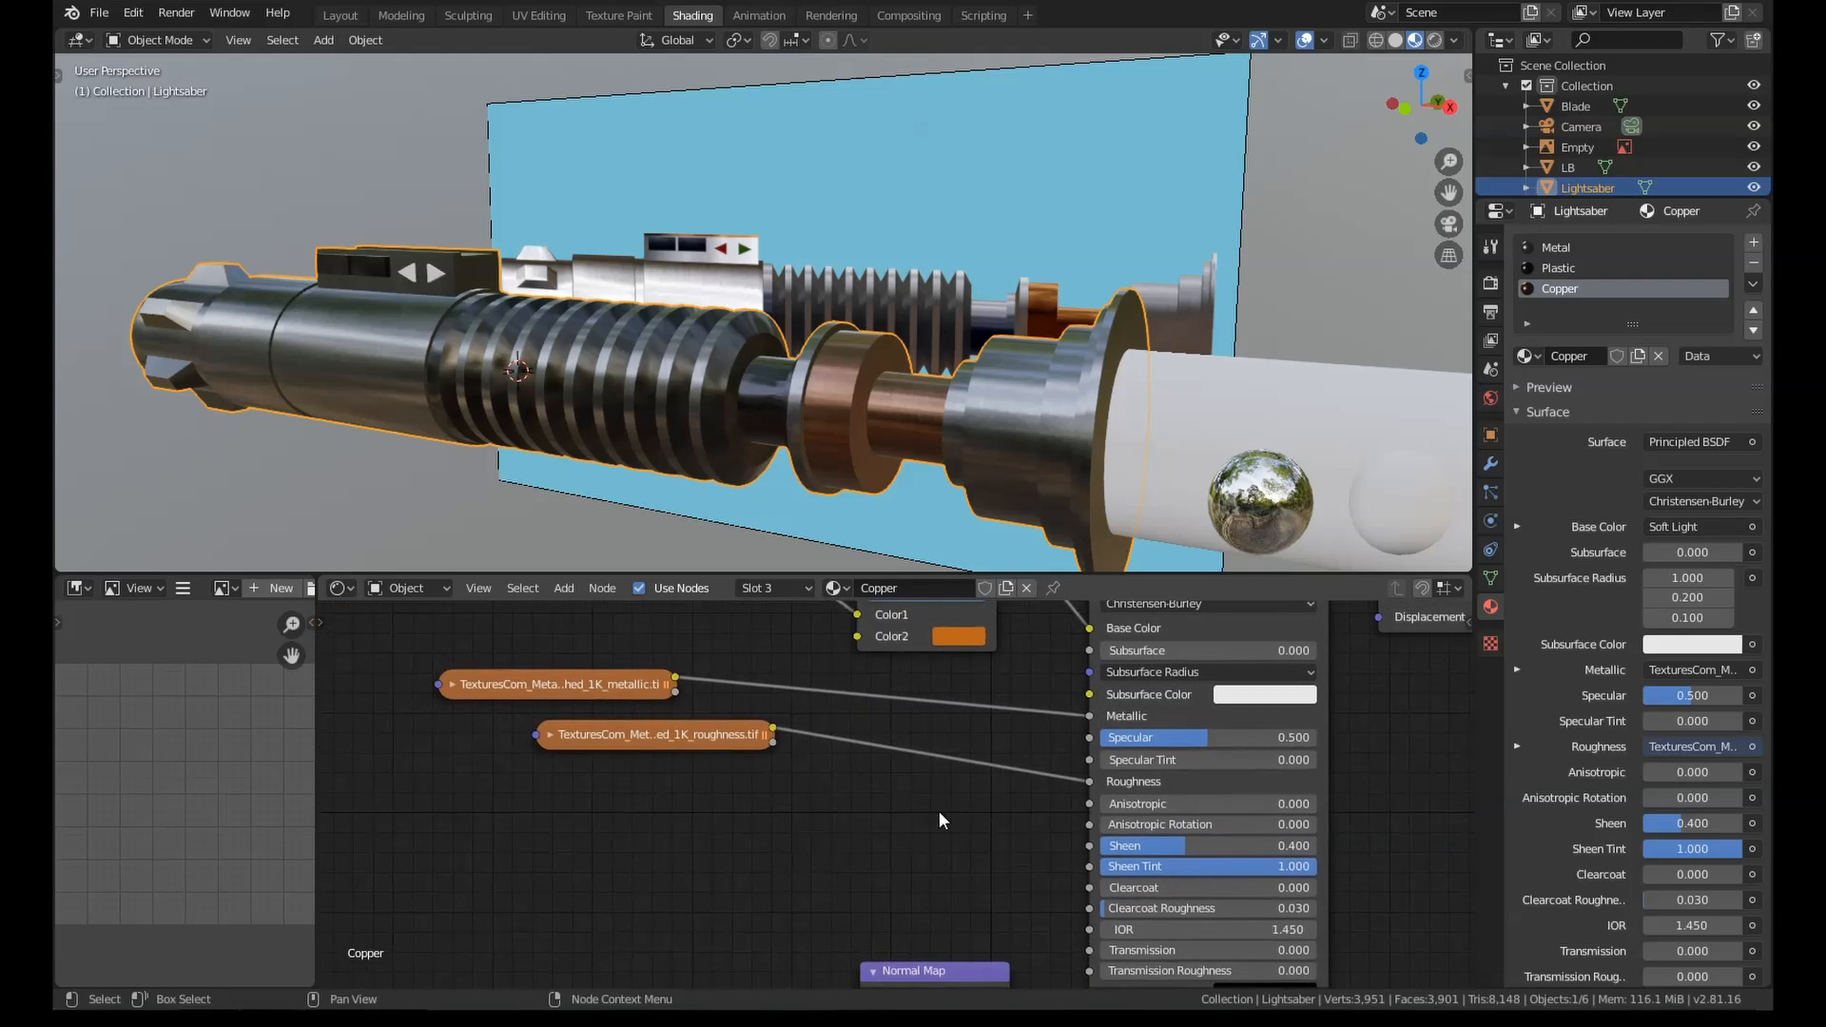
key(shift+a)
text(ra)
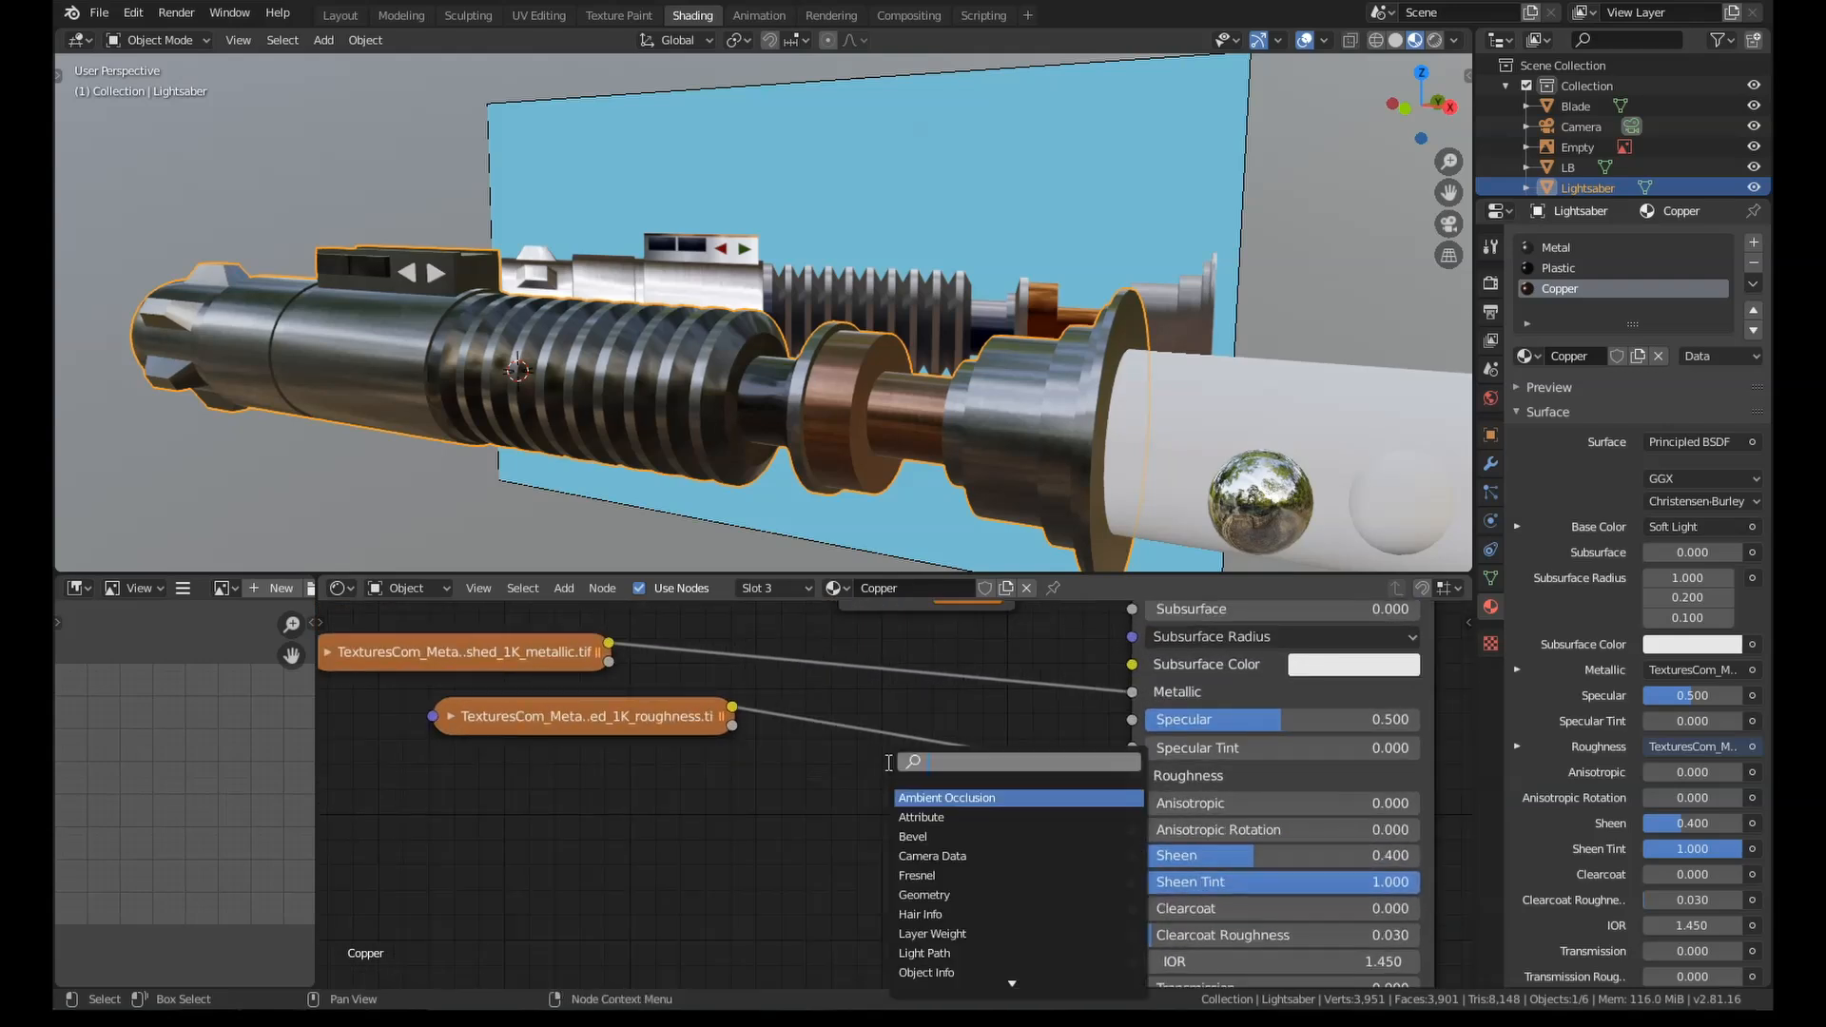
text(mp)
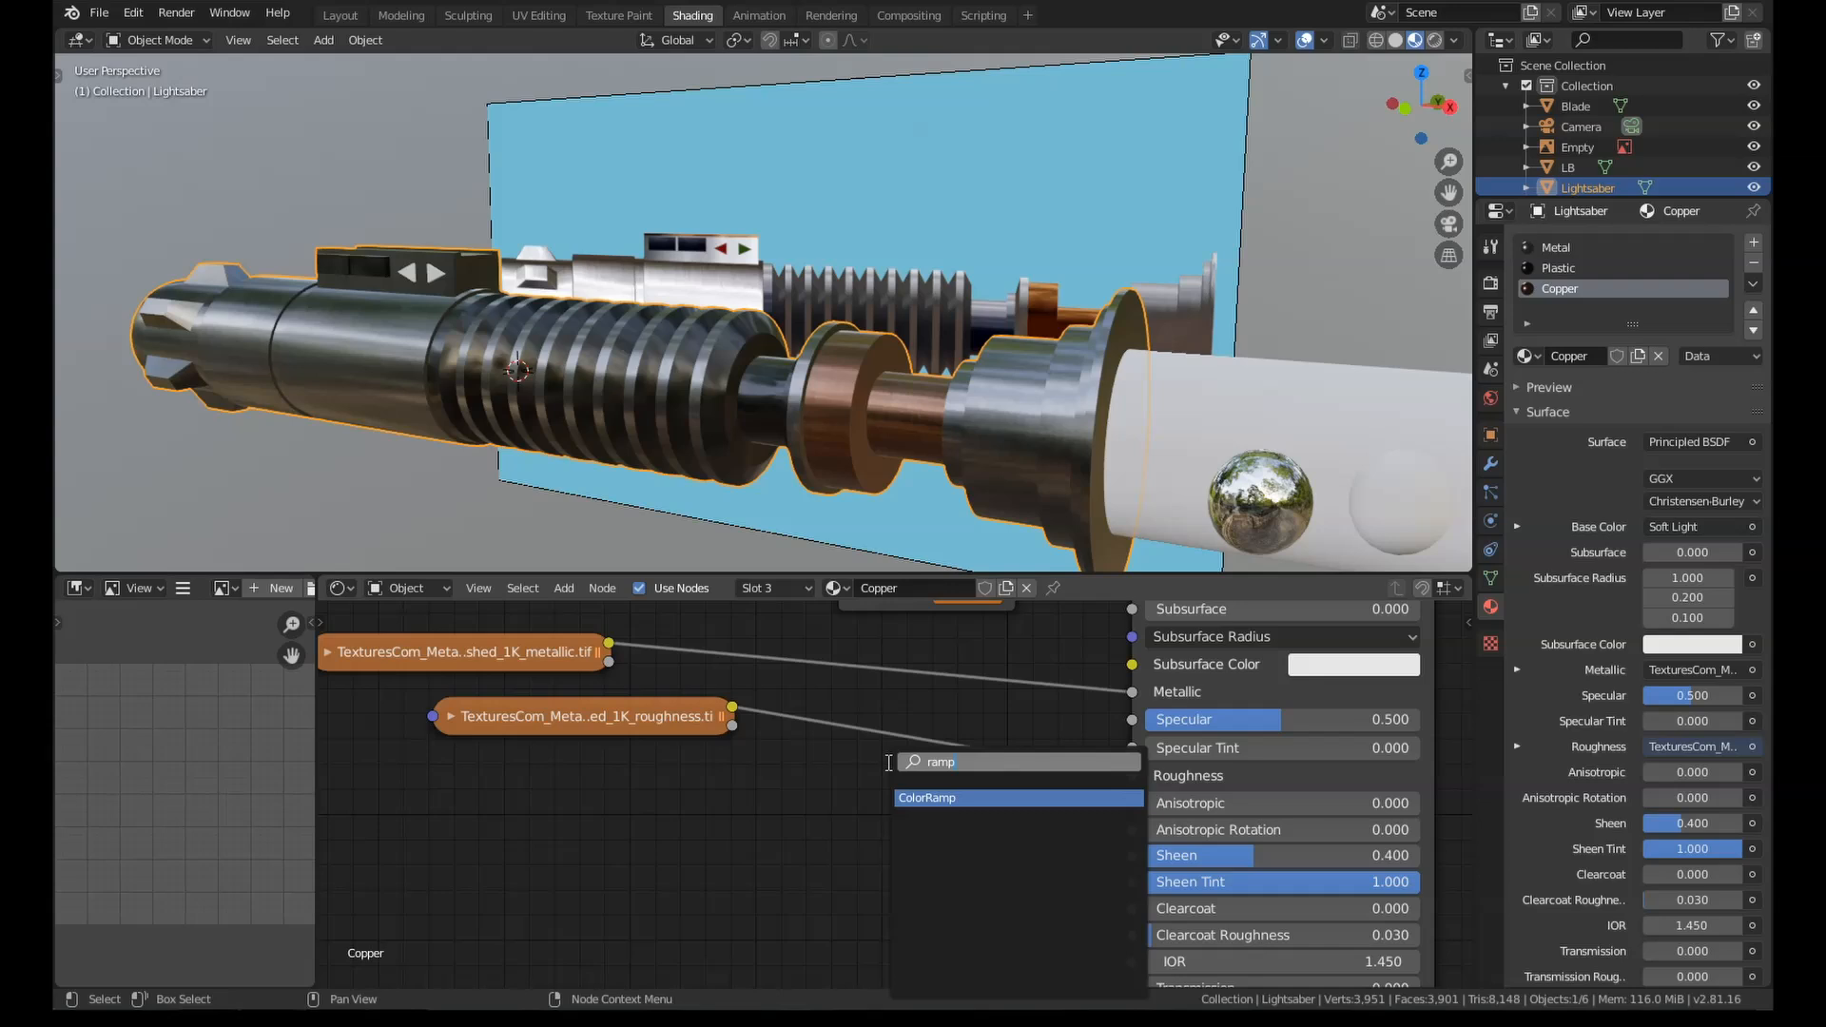
key(Return)
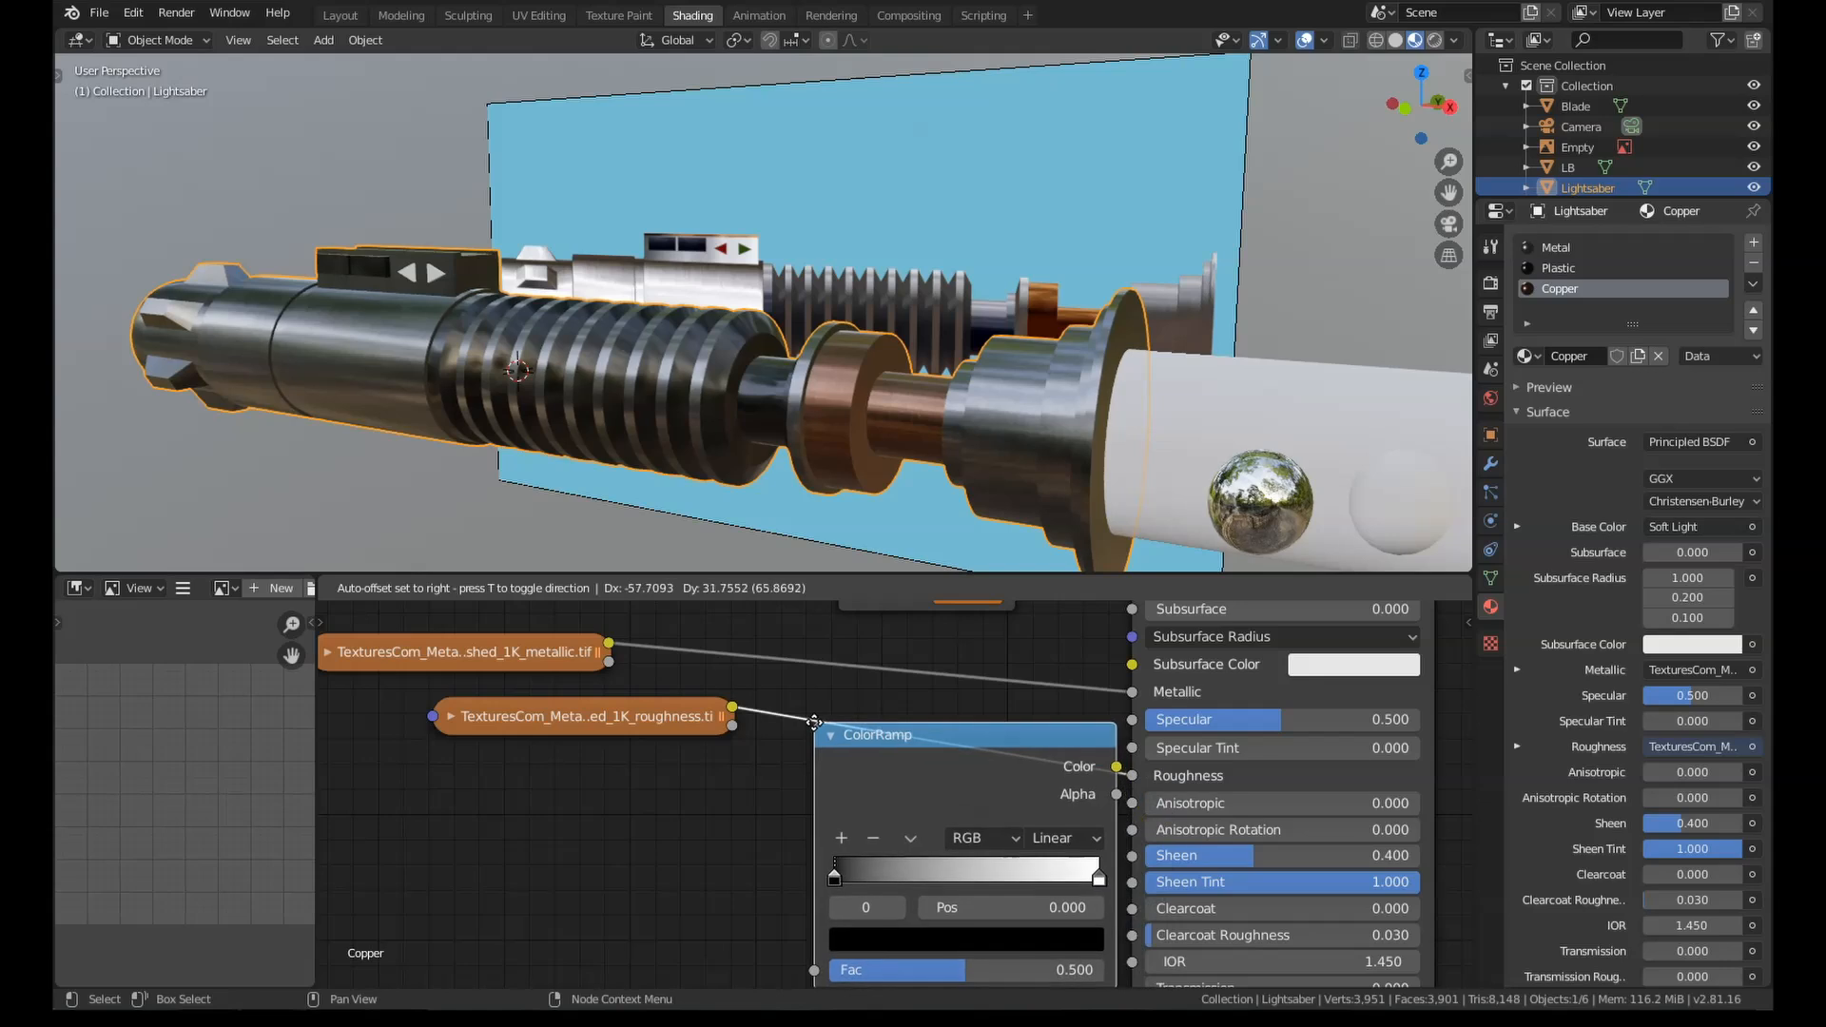
click(797, 712)
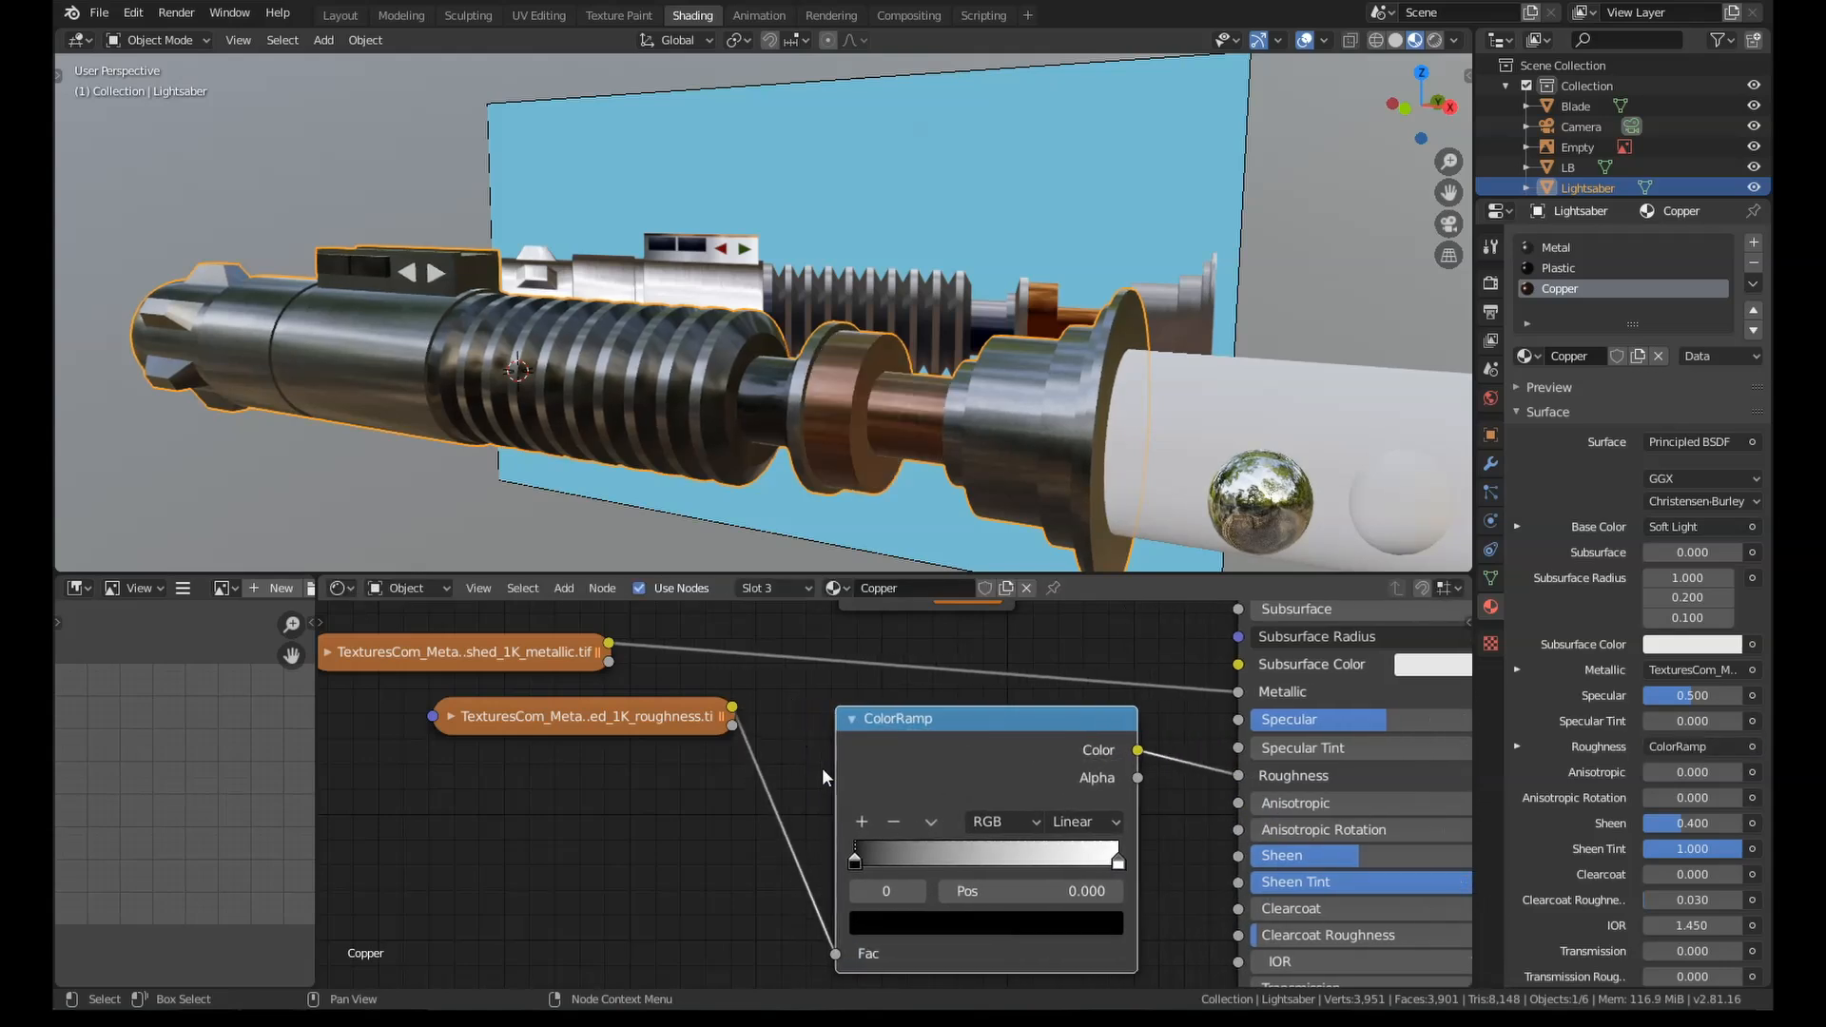
Step: Tighten the roughness ColorRamp by moving the white stop inward to about three quarters and the black stop to position 0.077
scroll(837, 785, up, 2)
middle_drag(846, 804, 878, 734)
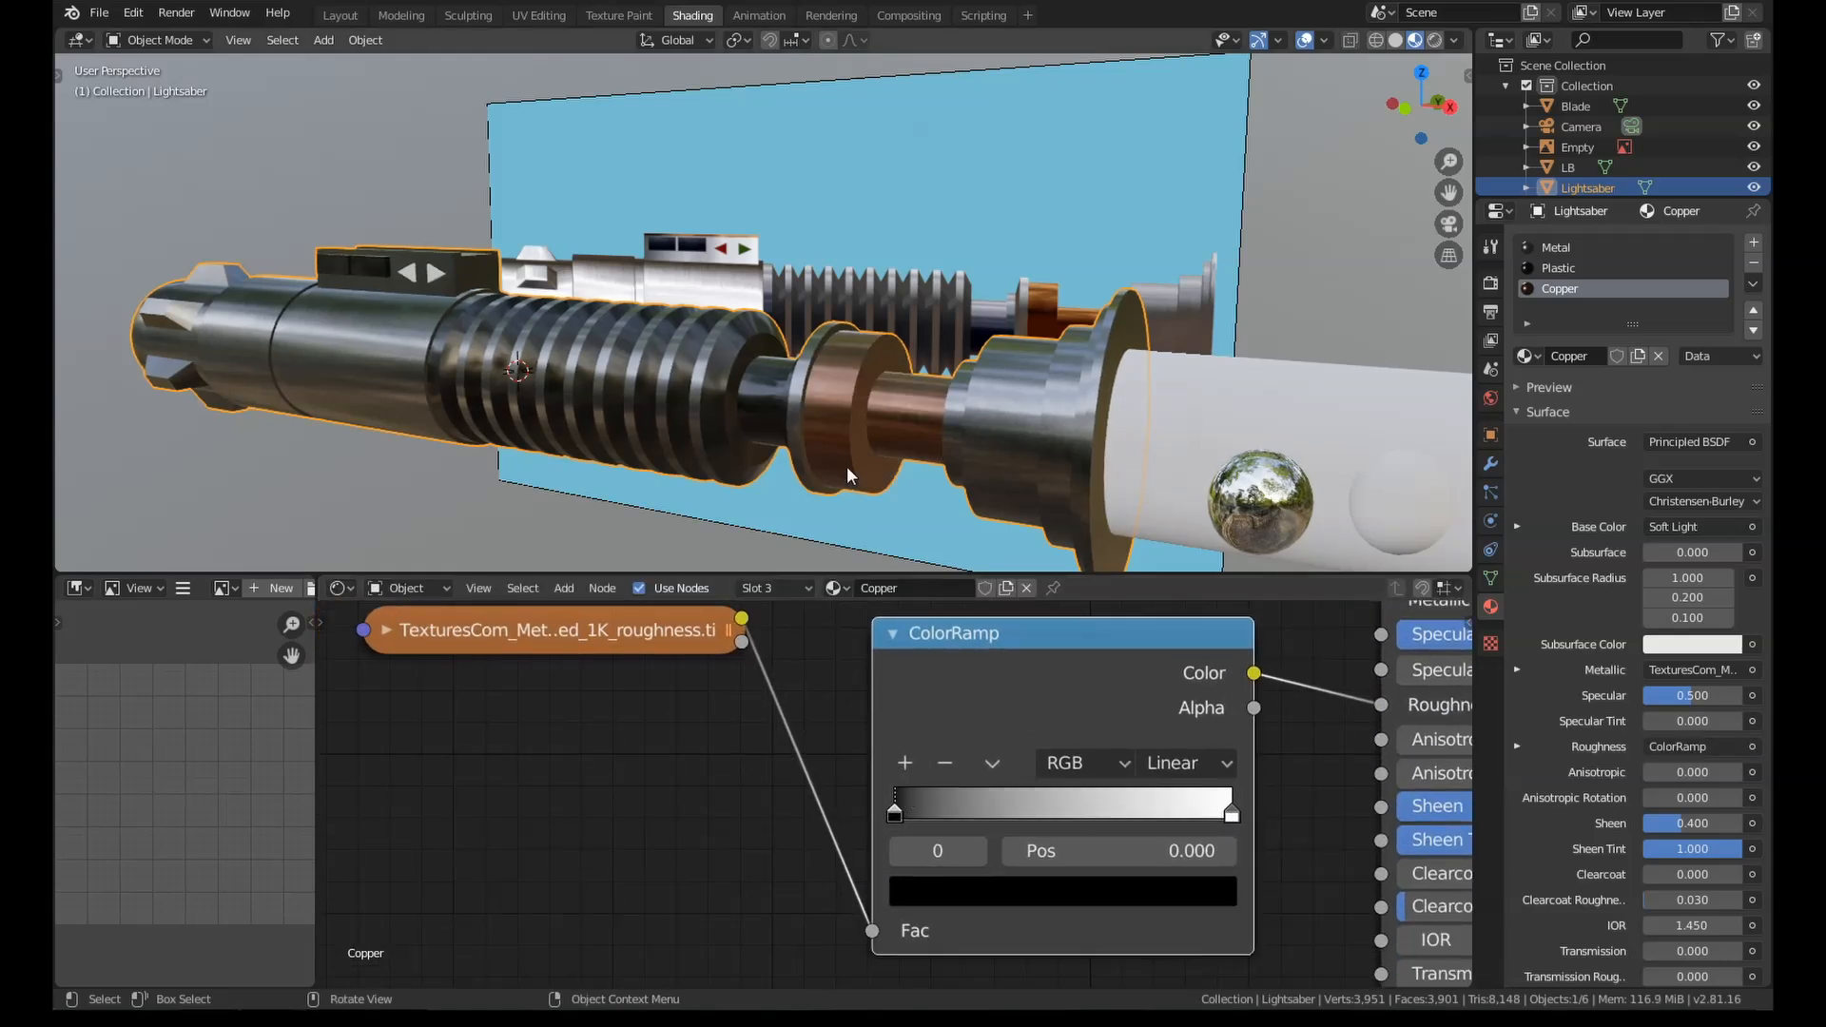
scroll(846, 466, up, 2)
scroll(903, 442, up, 3)
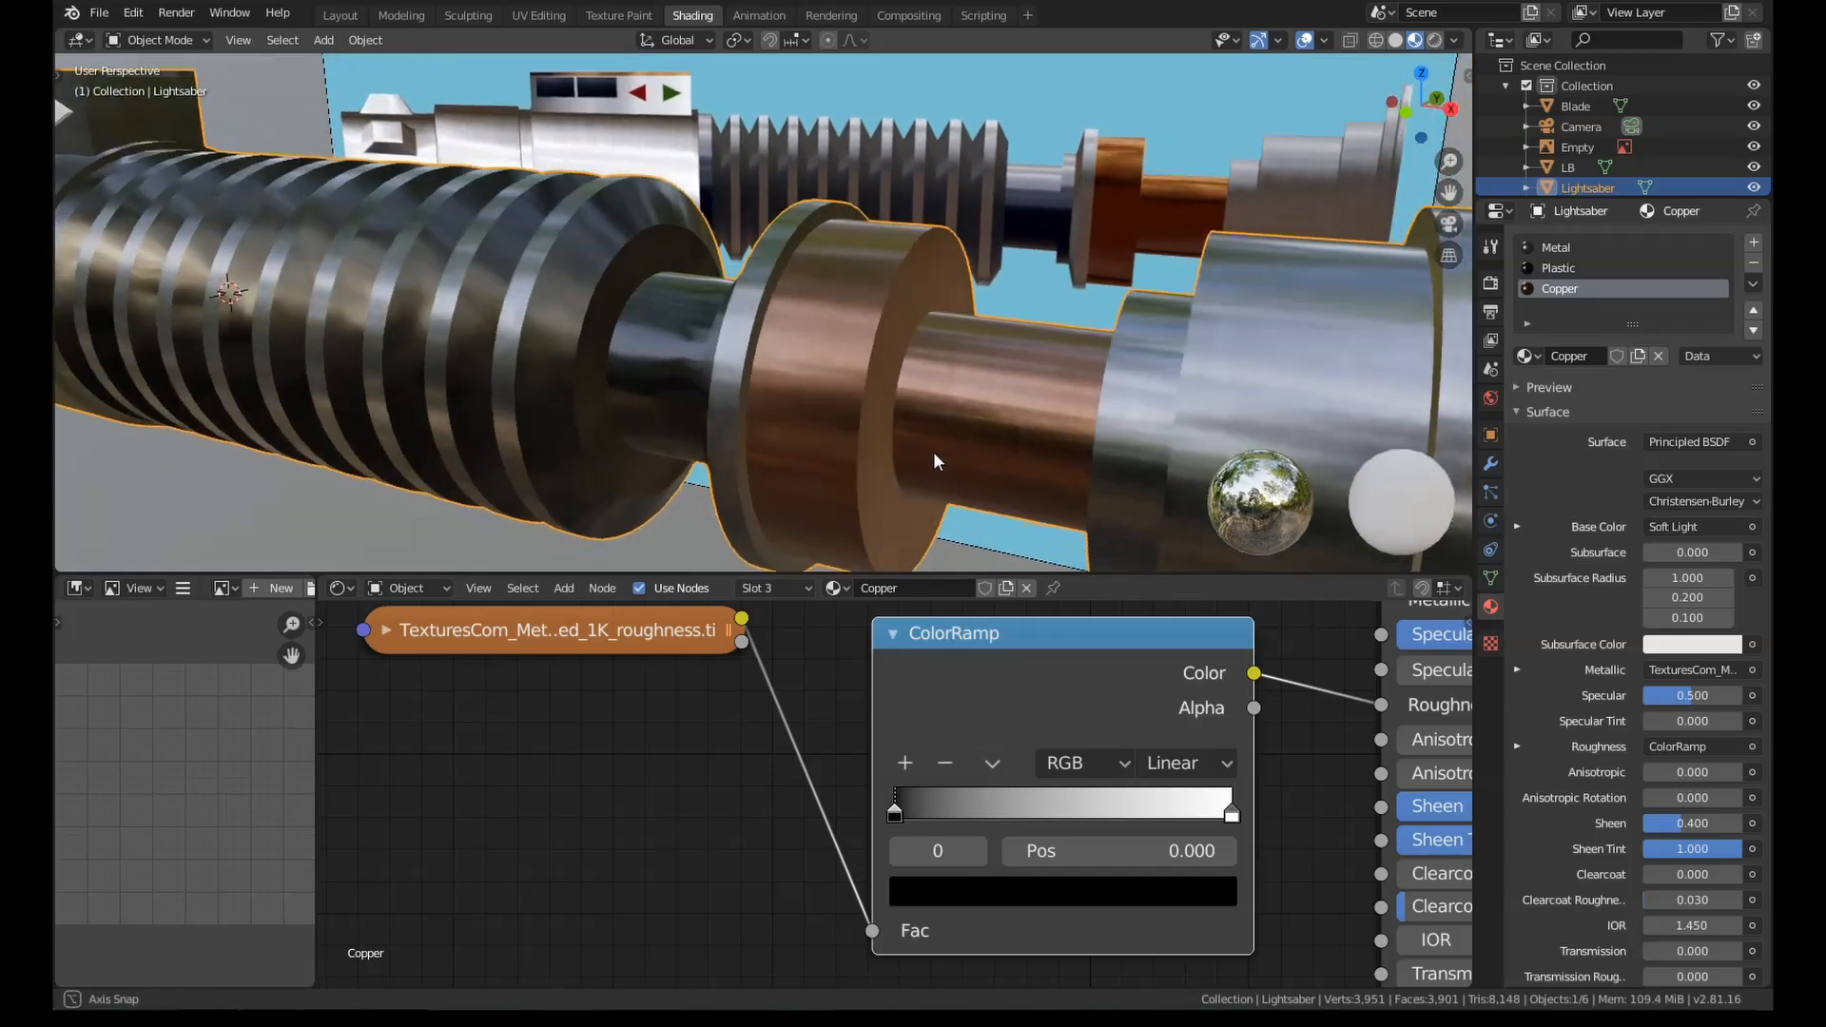
drag(1232, 815, 1143, 813)
drag(894, 815, 911, 814)
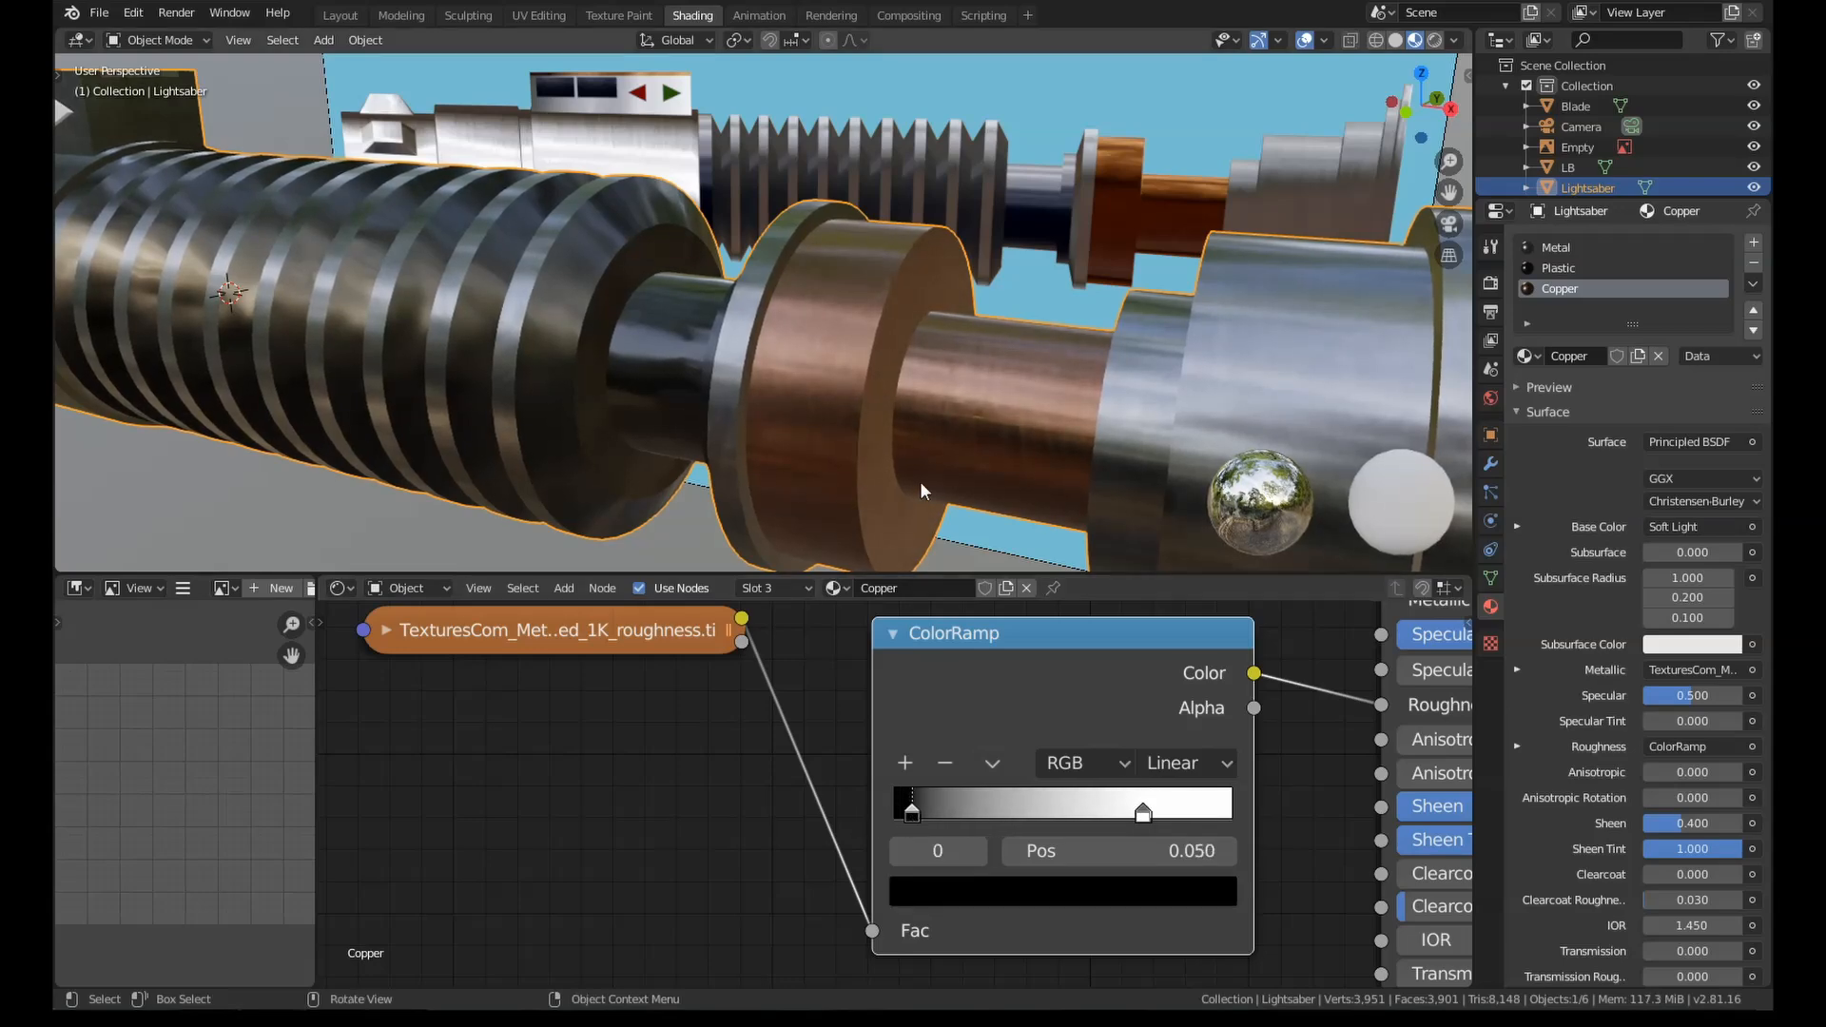
middle_drag(921, 481, 959, 458)
scroll(998, 246, up, 1)
scroll(915, 250, up, 1)
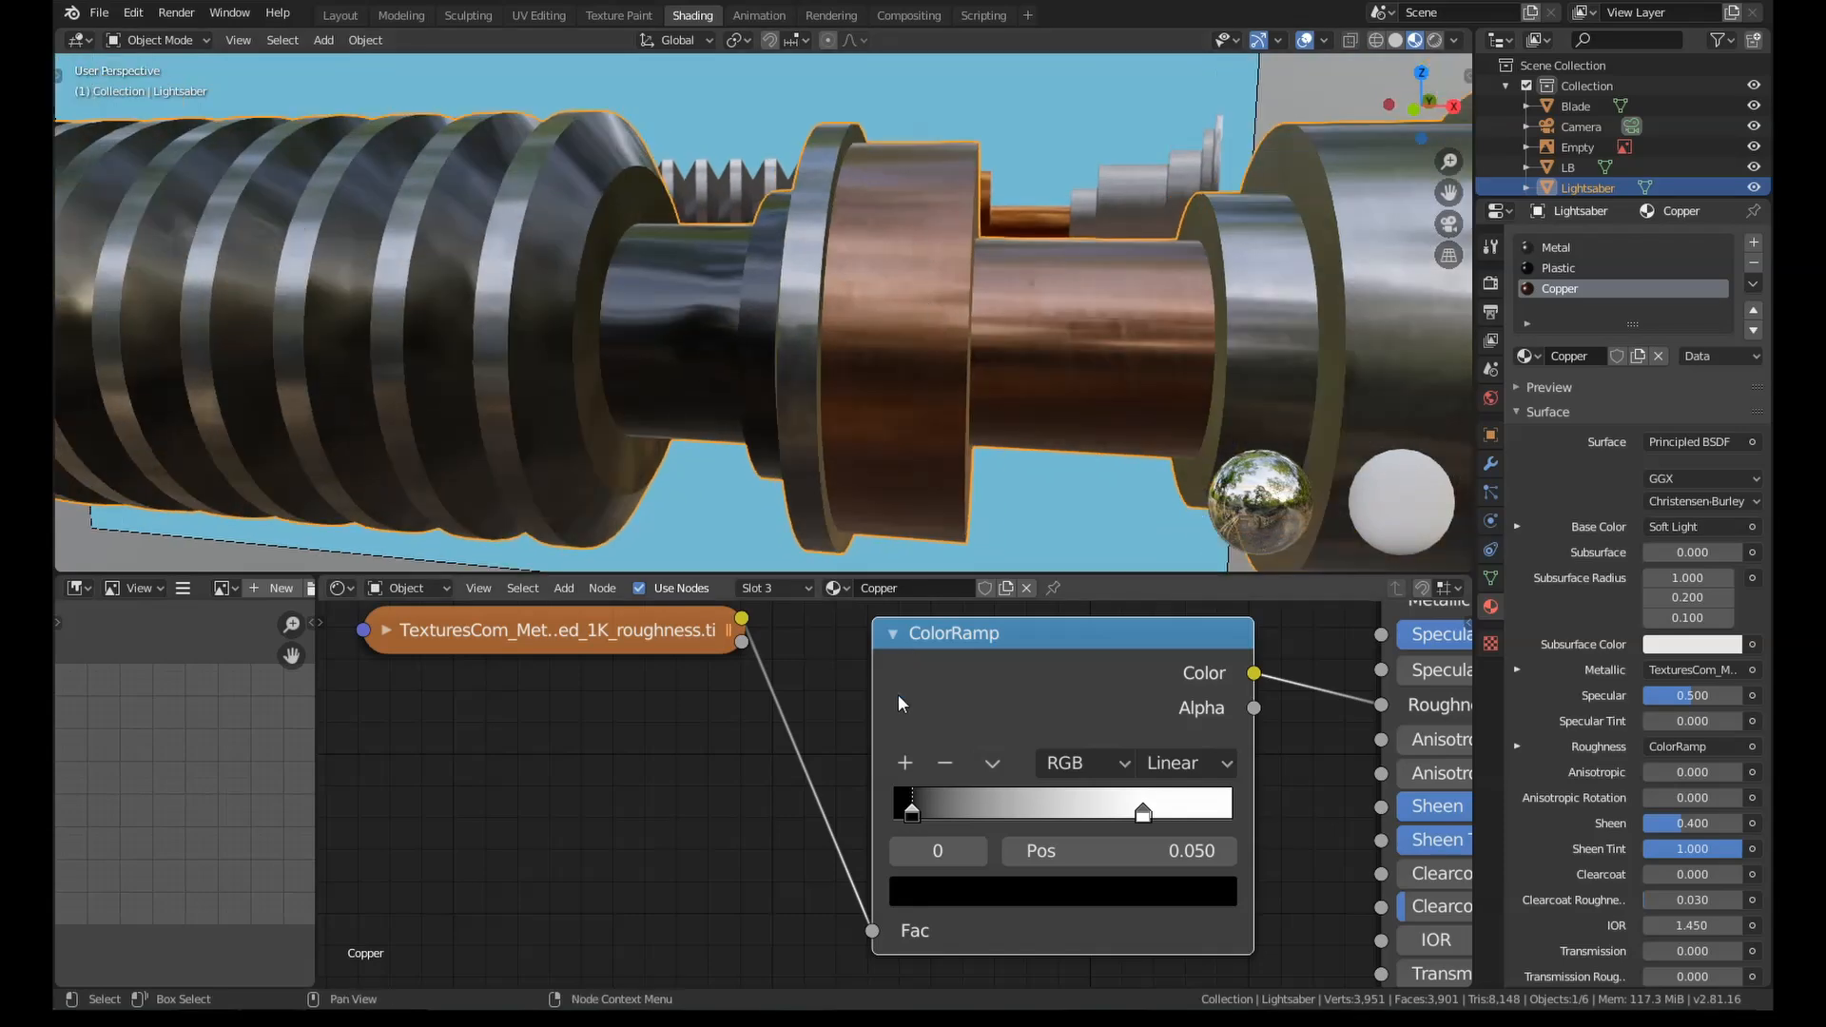
drag(911, 812, 921, 807)
Step: Clear the object selection and examine the copper ring and neck shading from several angles
scroll(998, 415, down, 5)
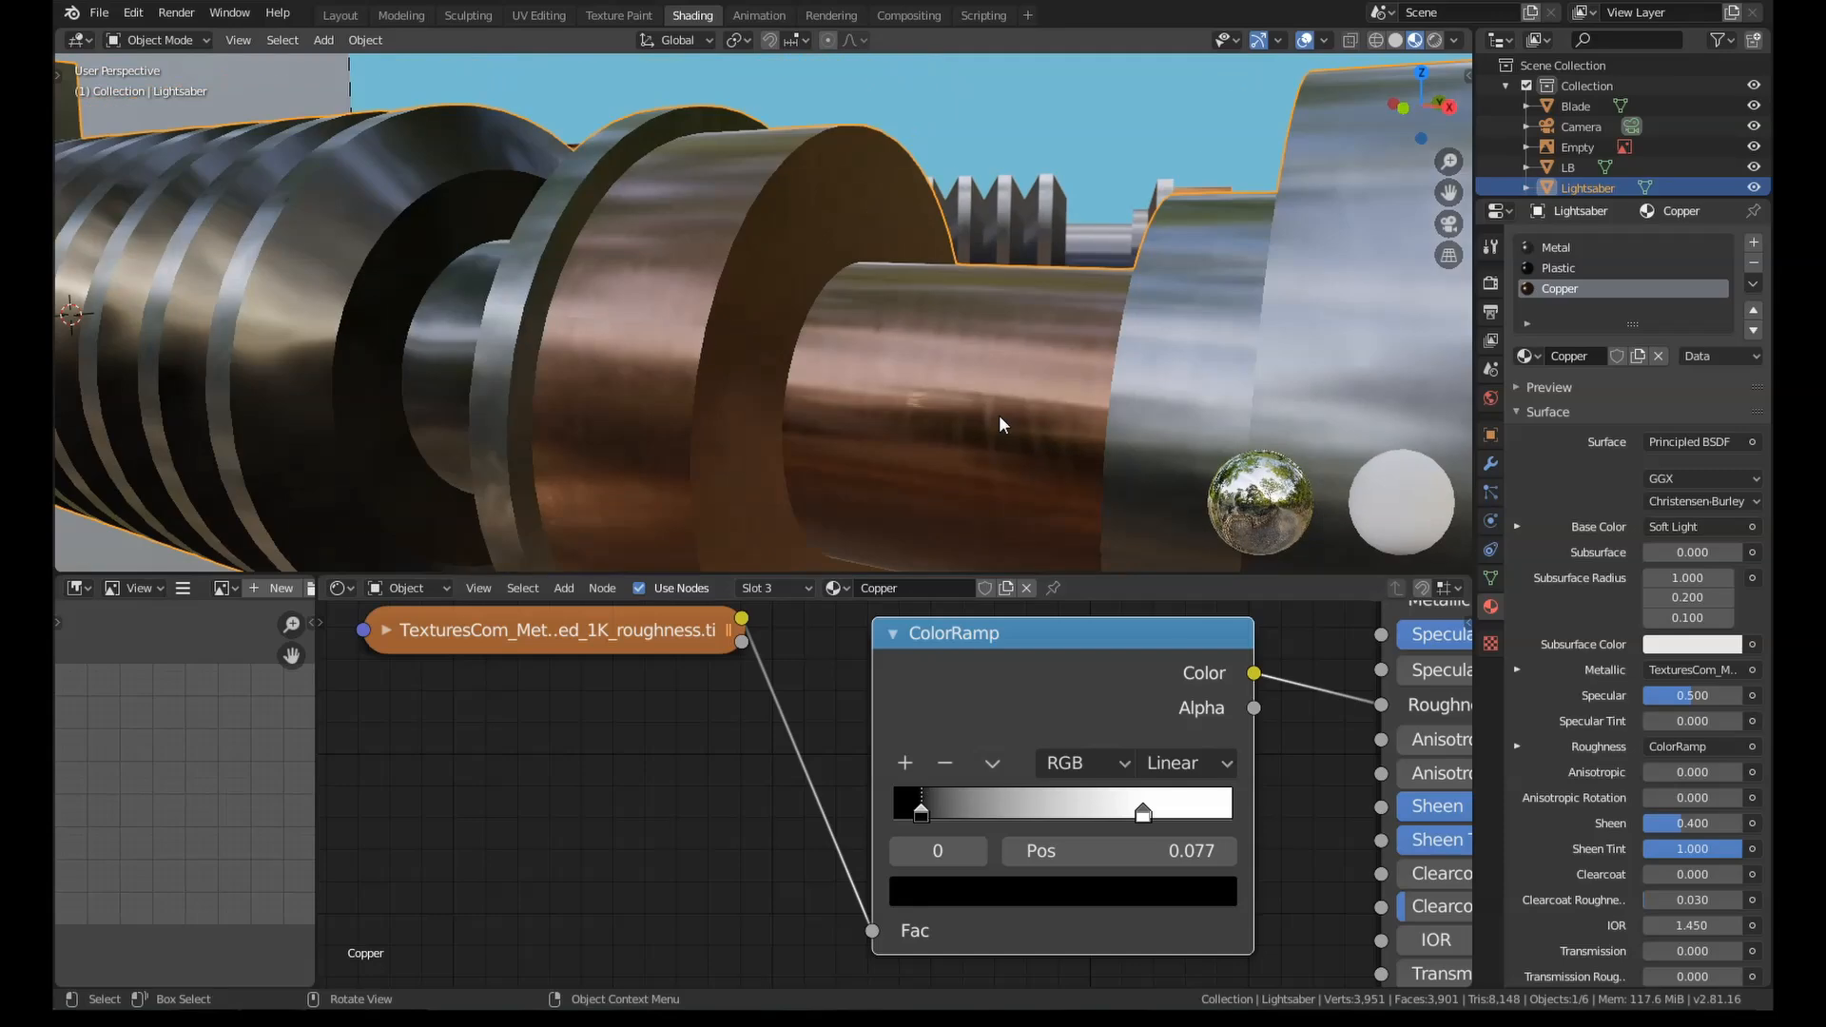
scroll(785, 386, up, 1)
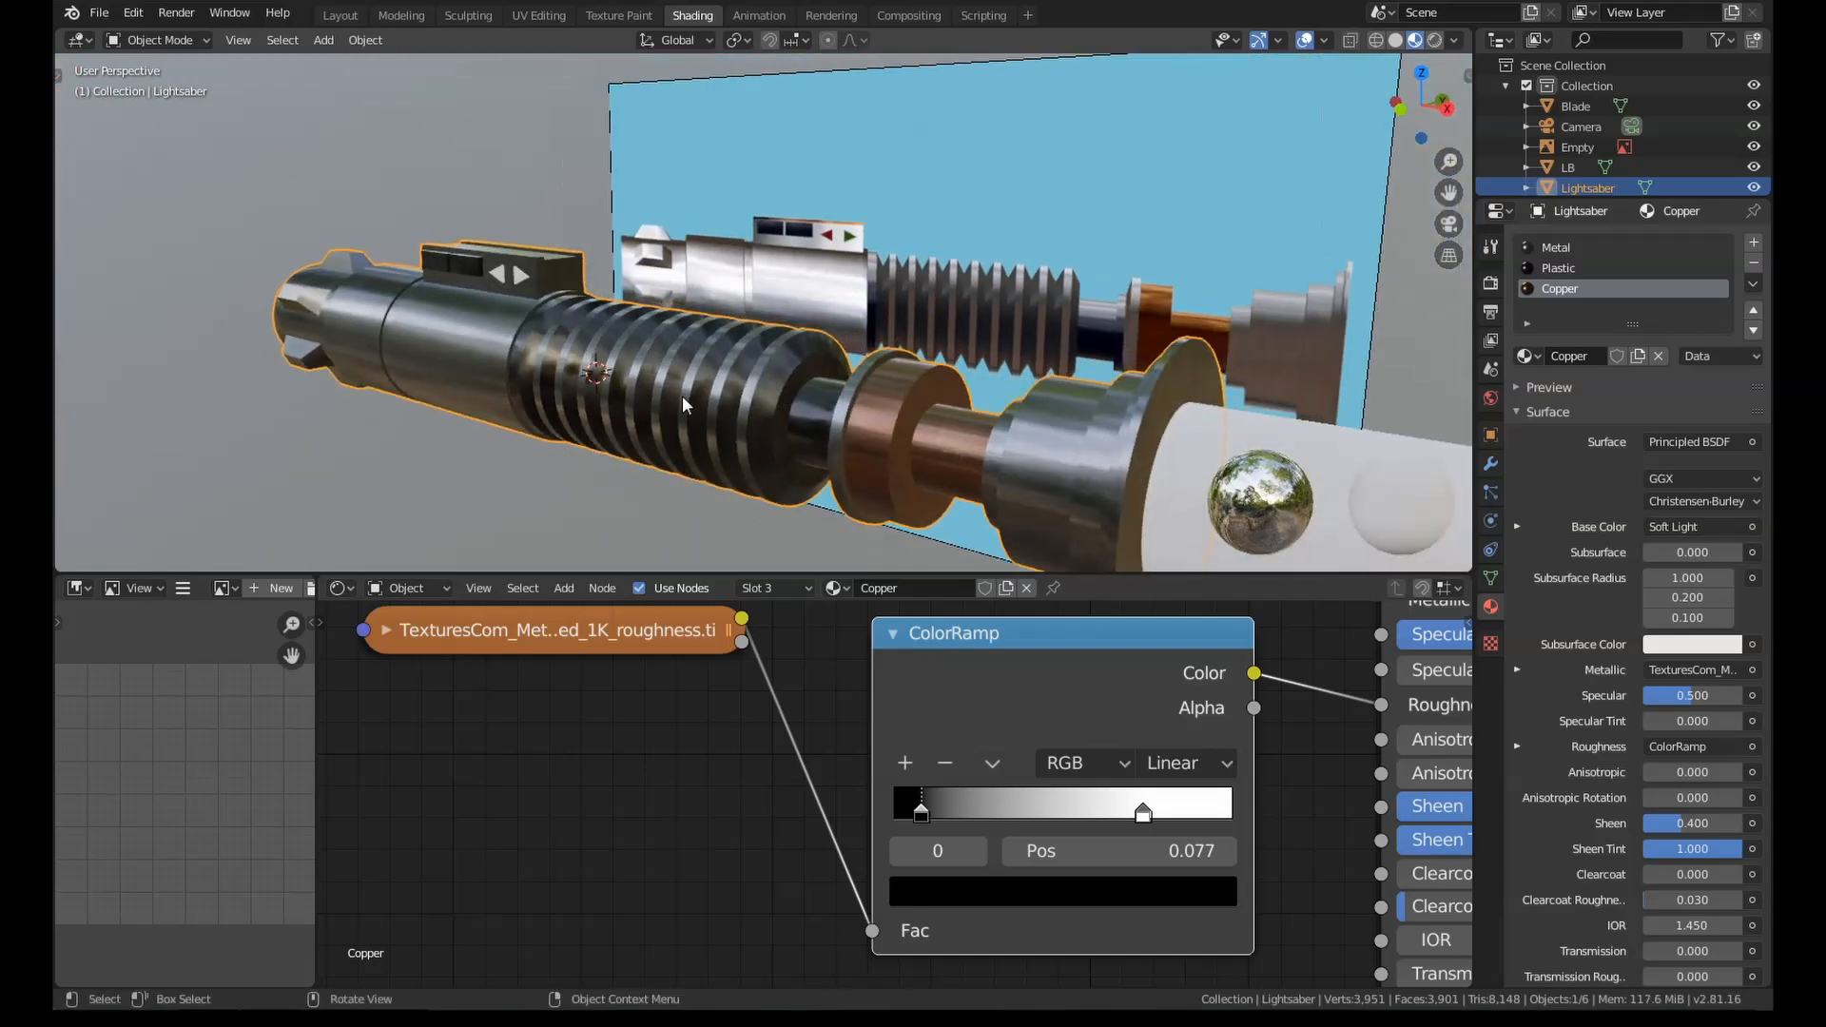
scroll(855, 428, up, 1)
key(alt+a)
middle_drag(873, 436, 803, 492)
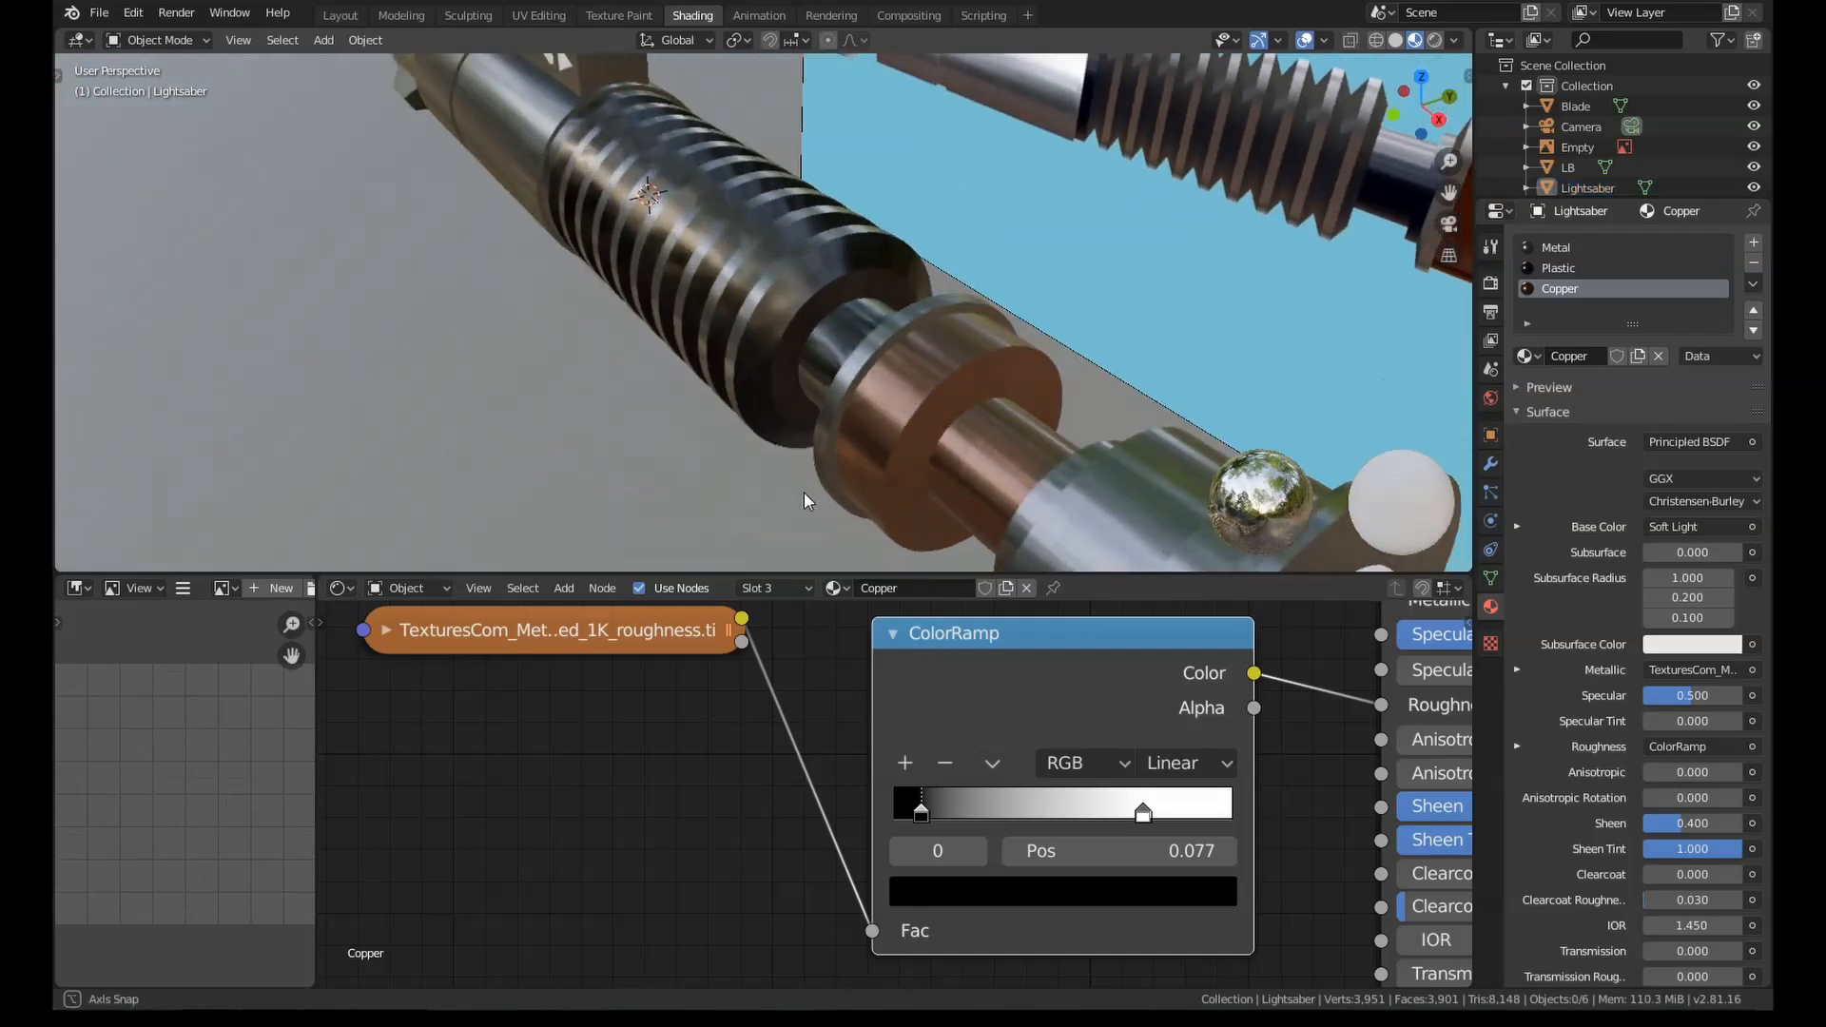
scroll(896, 418, up, 1)
scroll(897, 394, up, 1)
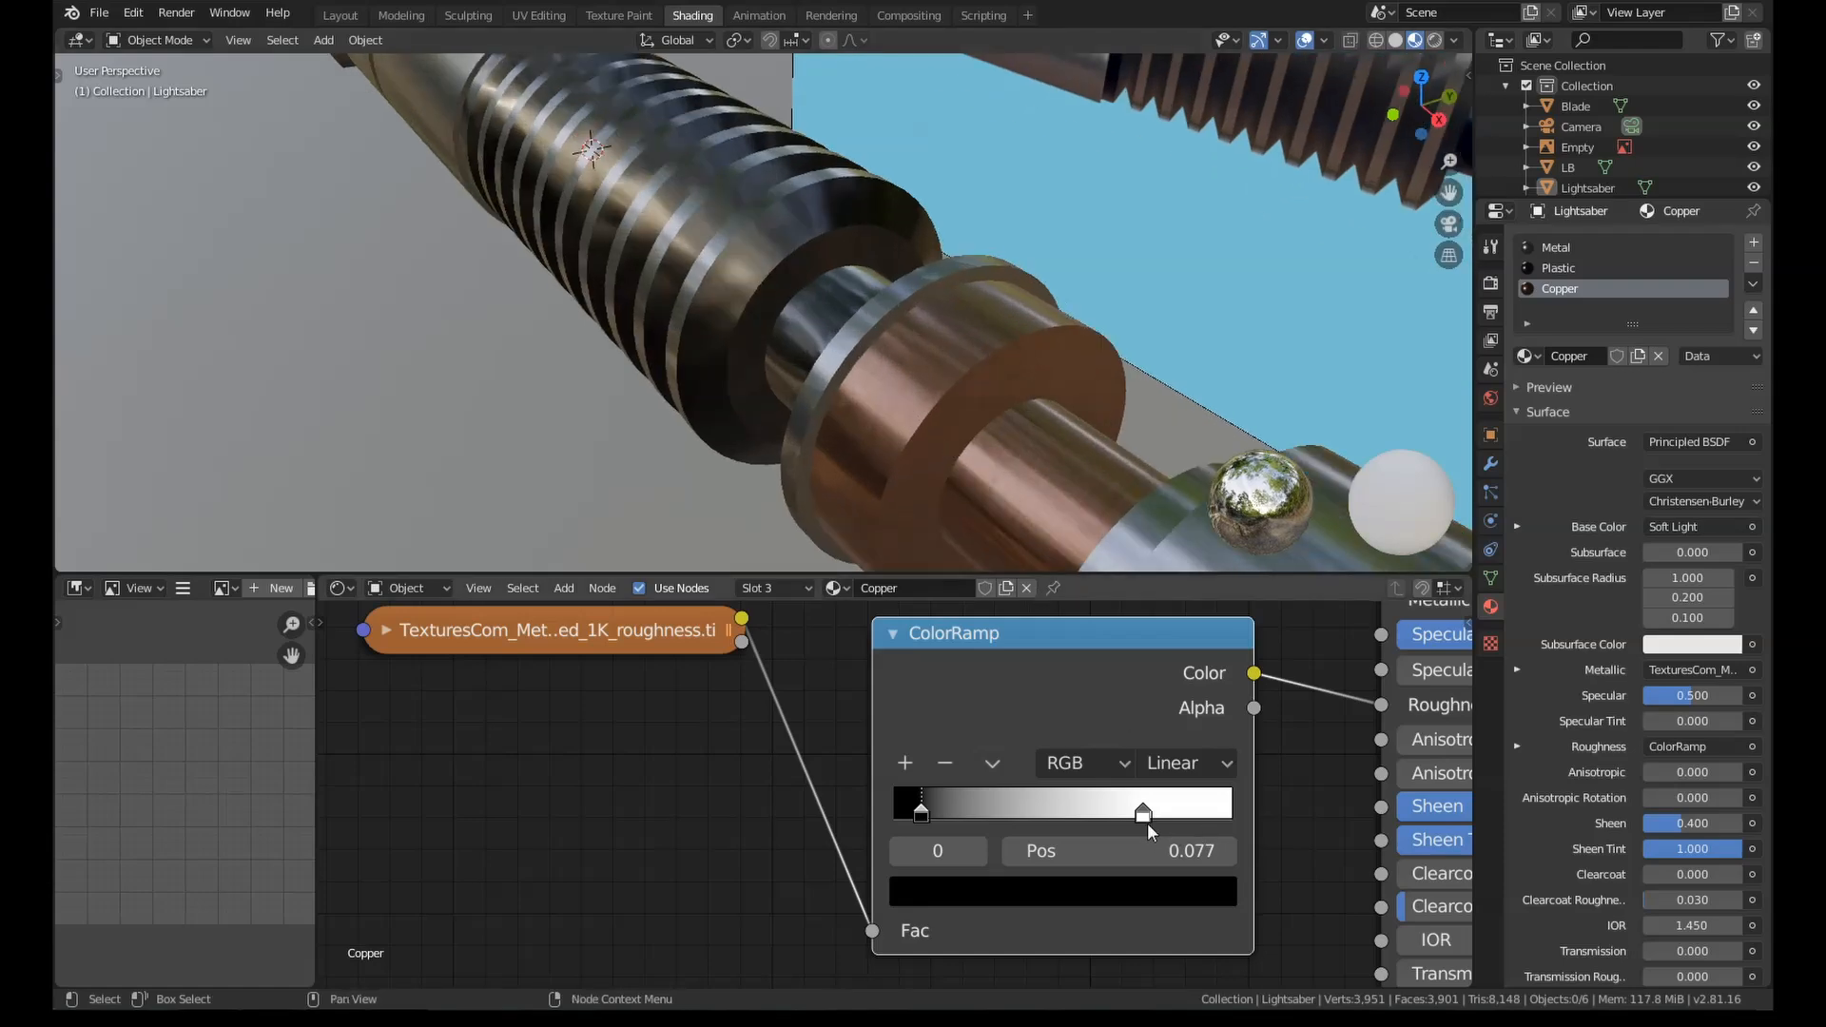
Step: Move the white stop of the copper roughness ColorRamp to position 0.664
drag(1147, 823, 1123, 823)
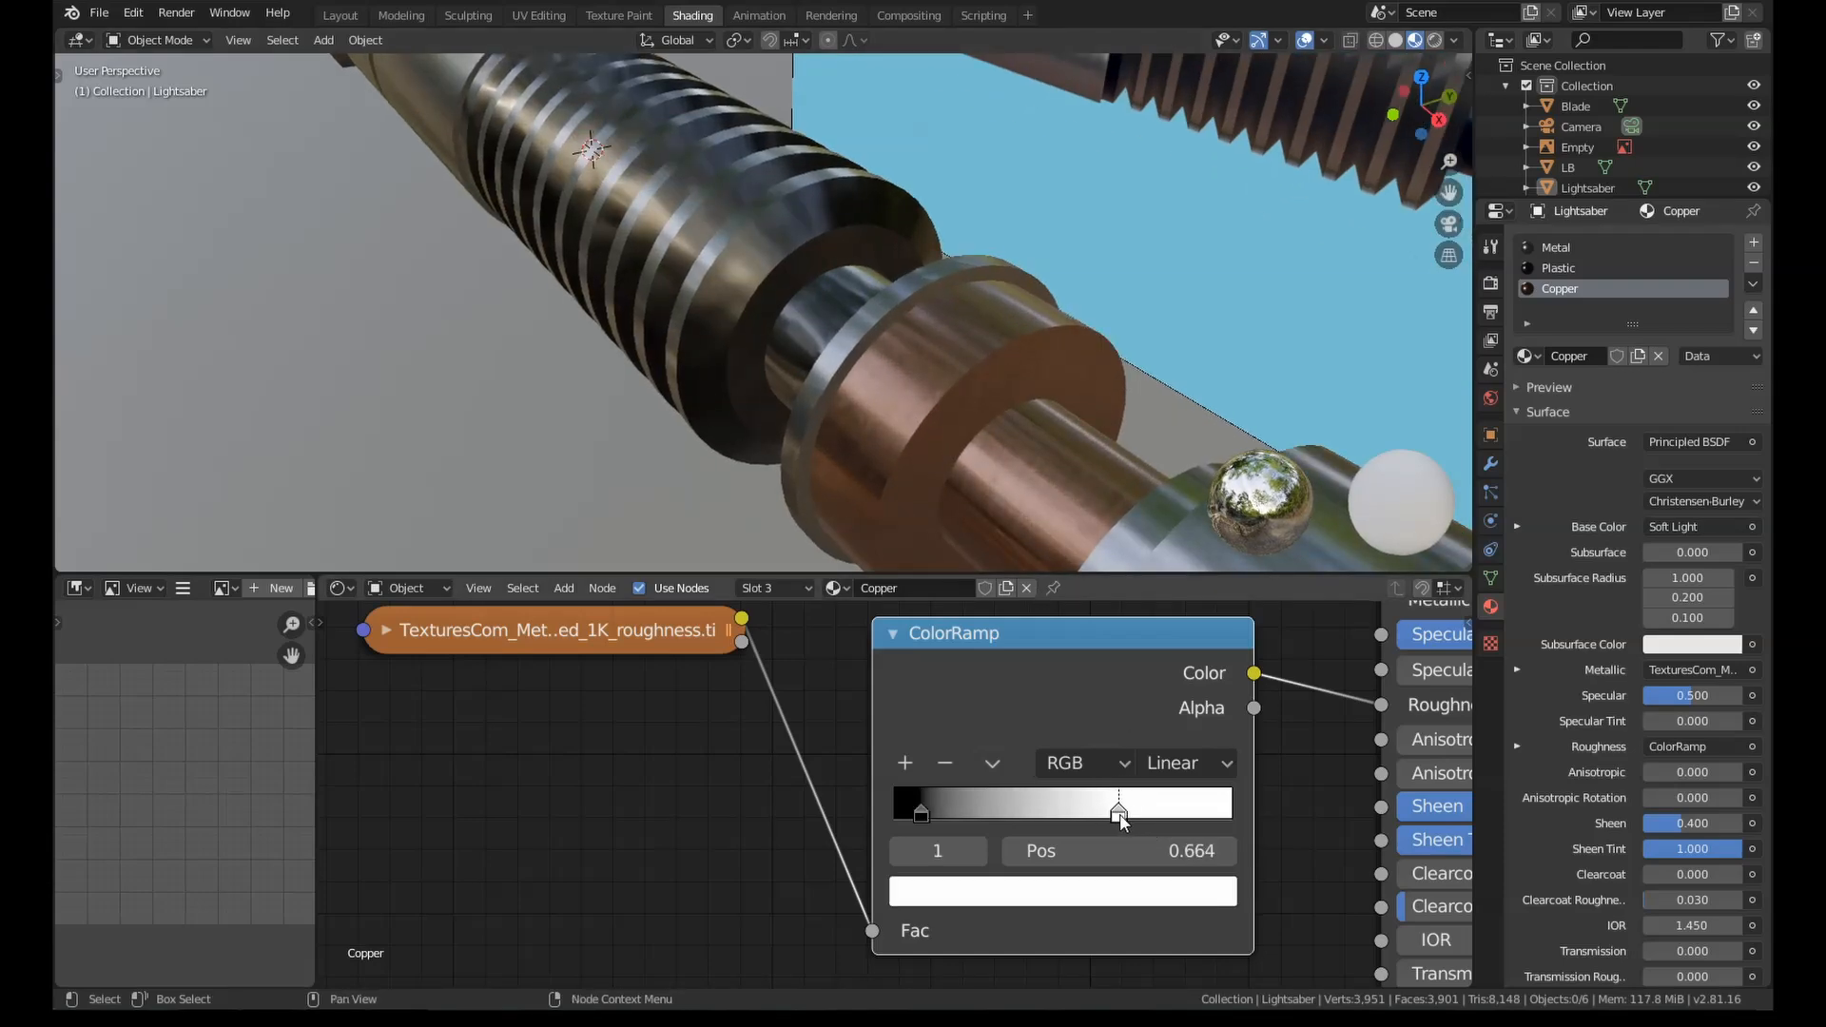
middle_drag(911, 450, 989, 480)
scroll(999, 388, down, 4)
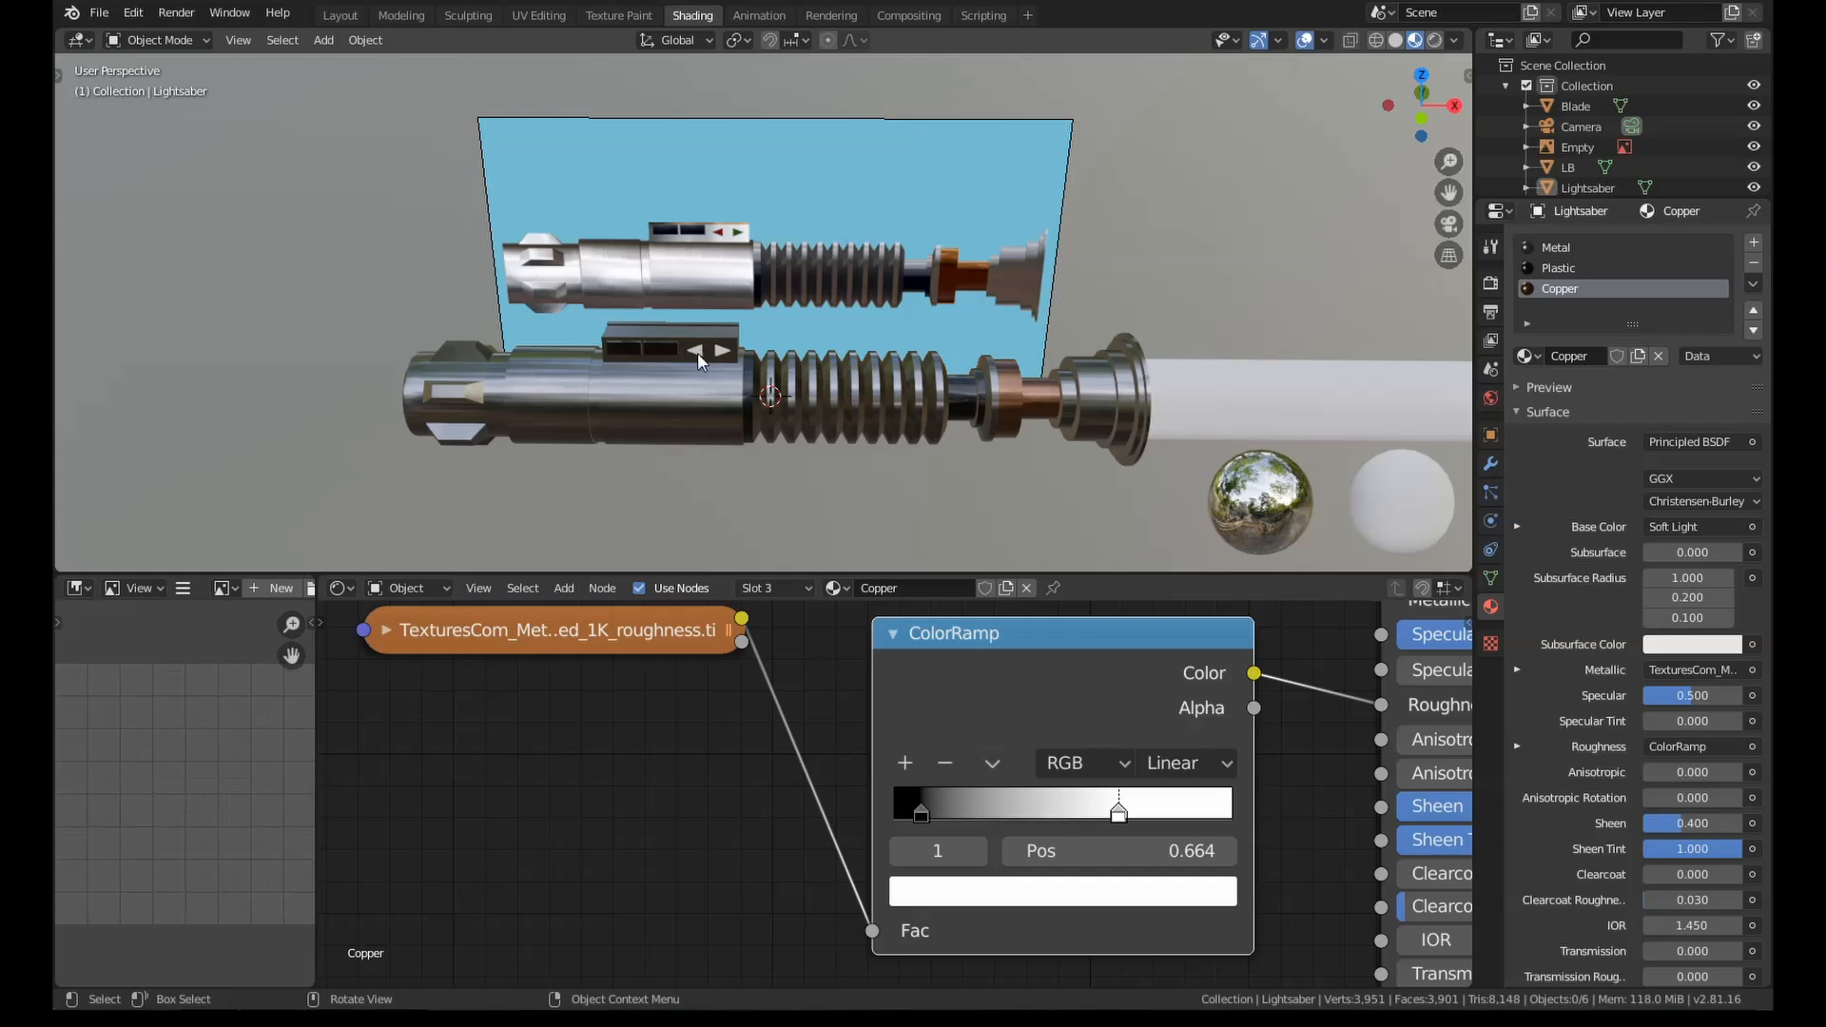
click(1267, 400)
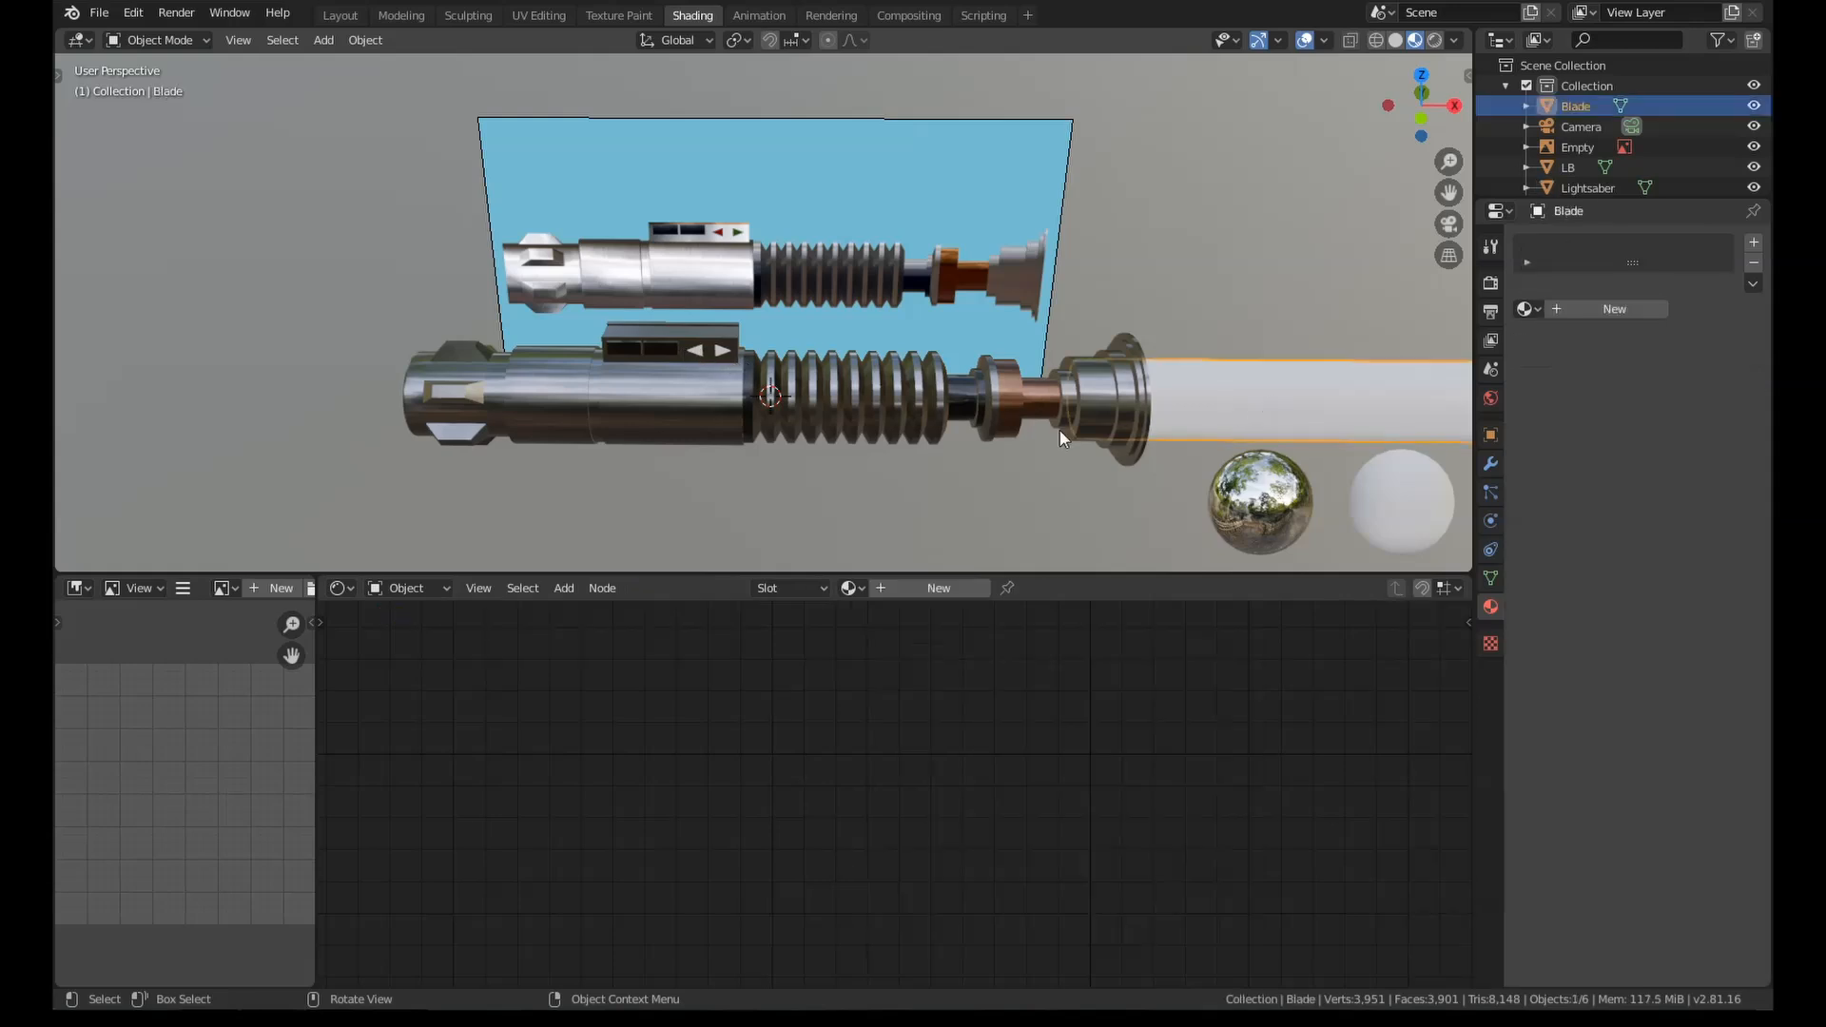
key(alt+a)
Step: Give the left-pointing arrow button on the control box a new material named Red Glass
shift+middle_drag(734, 394, 957, 441)
scroll(957, 441, up, 5)
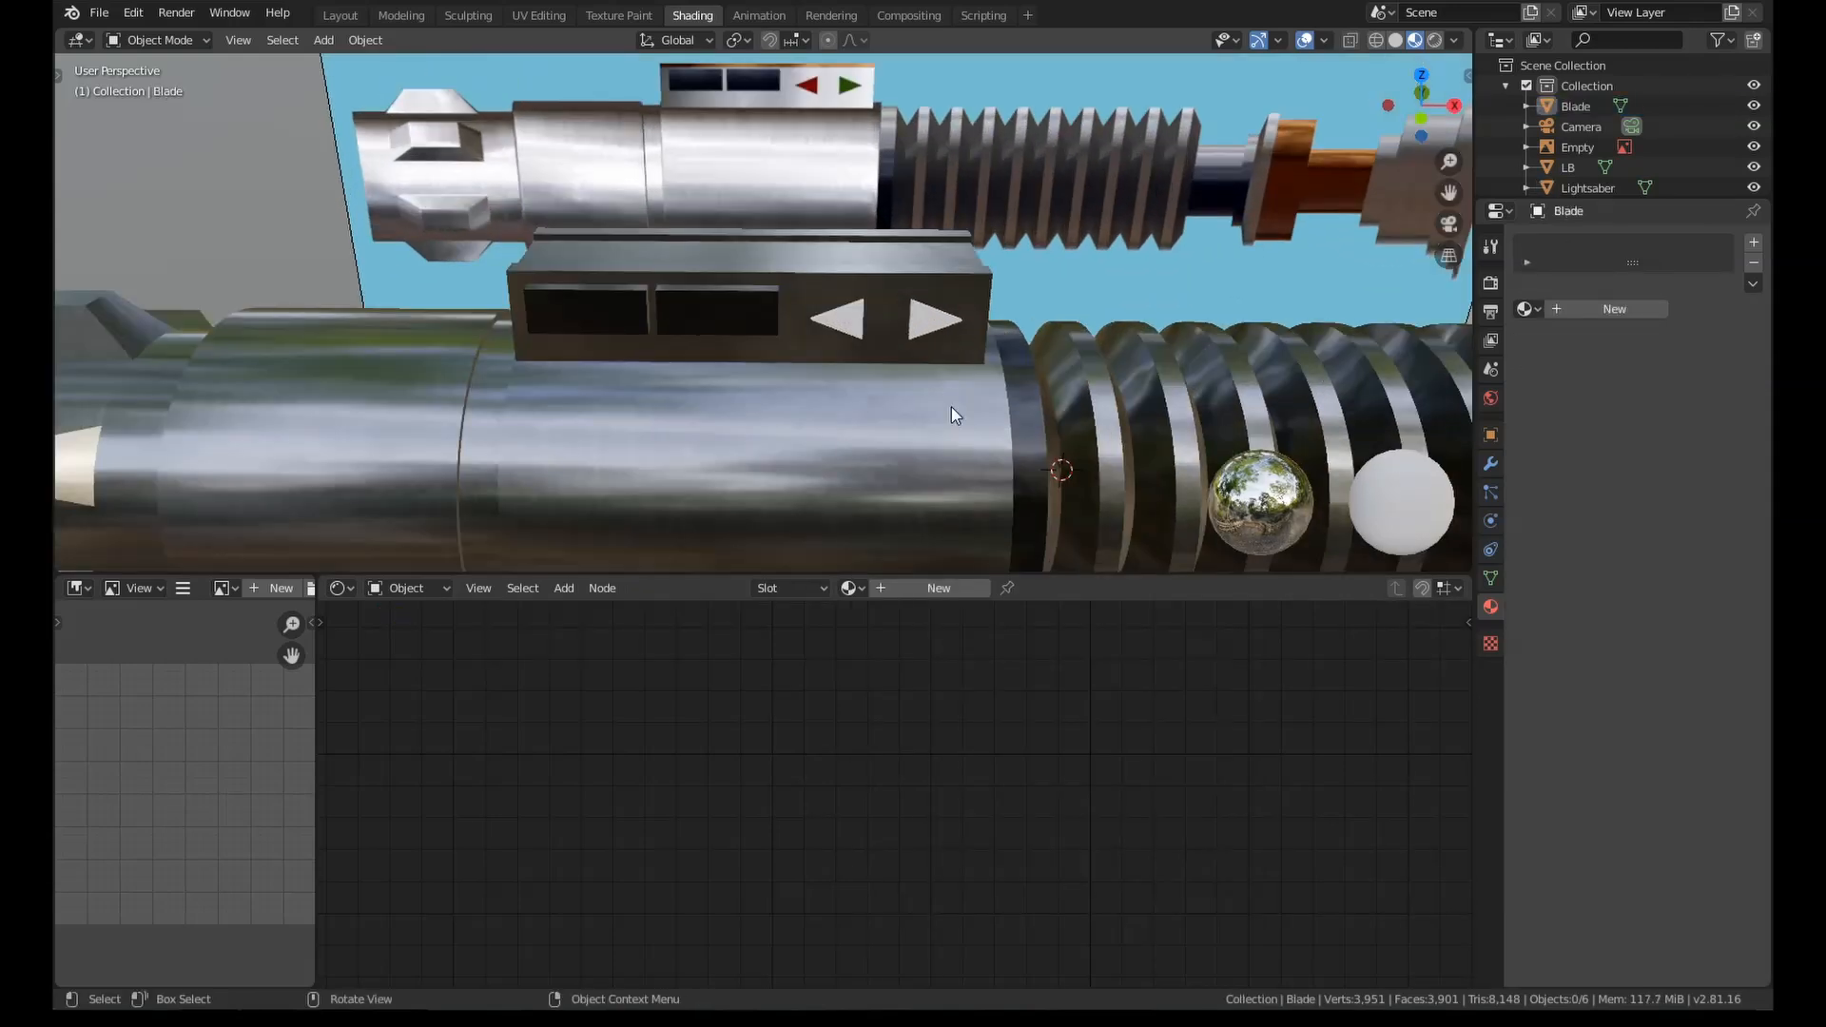
click(850, 331)
shift+middle_drag(876, 371, 849, 467)
scroll(838, 456, up, 3)
click(978, 587)
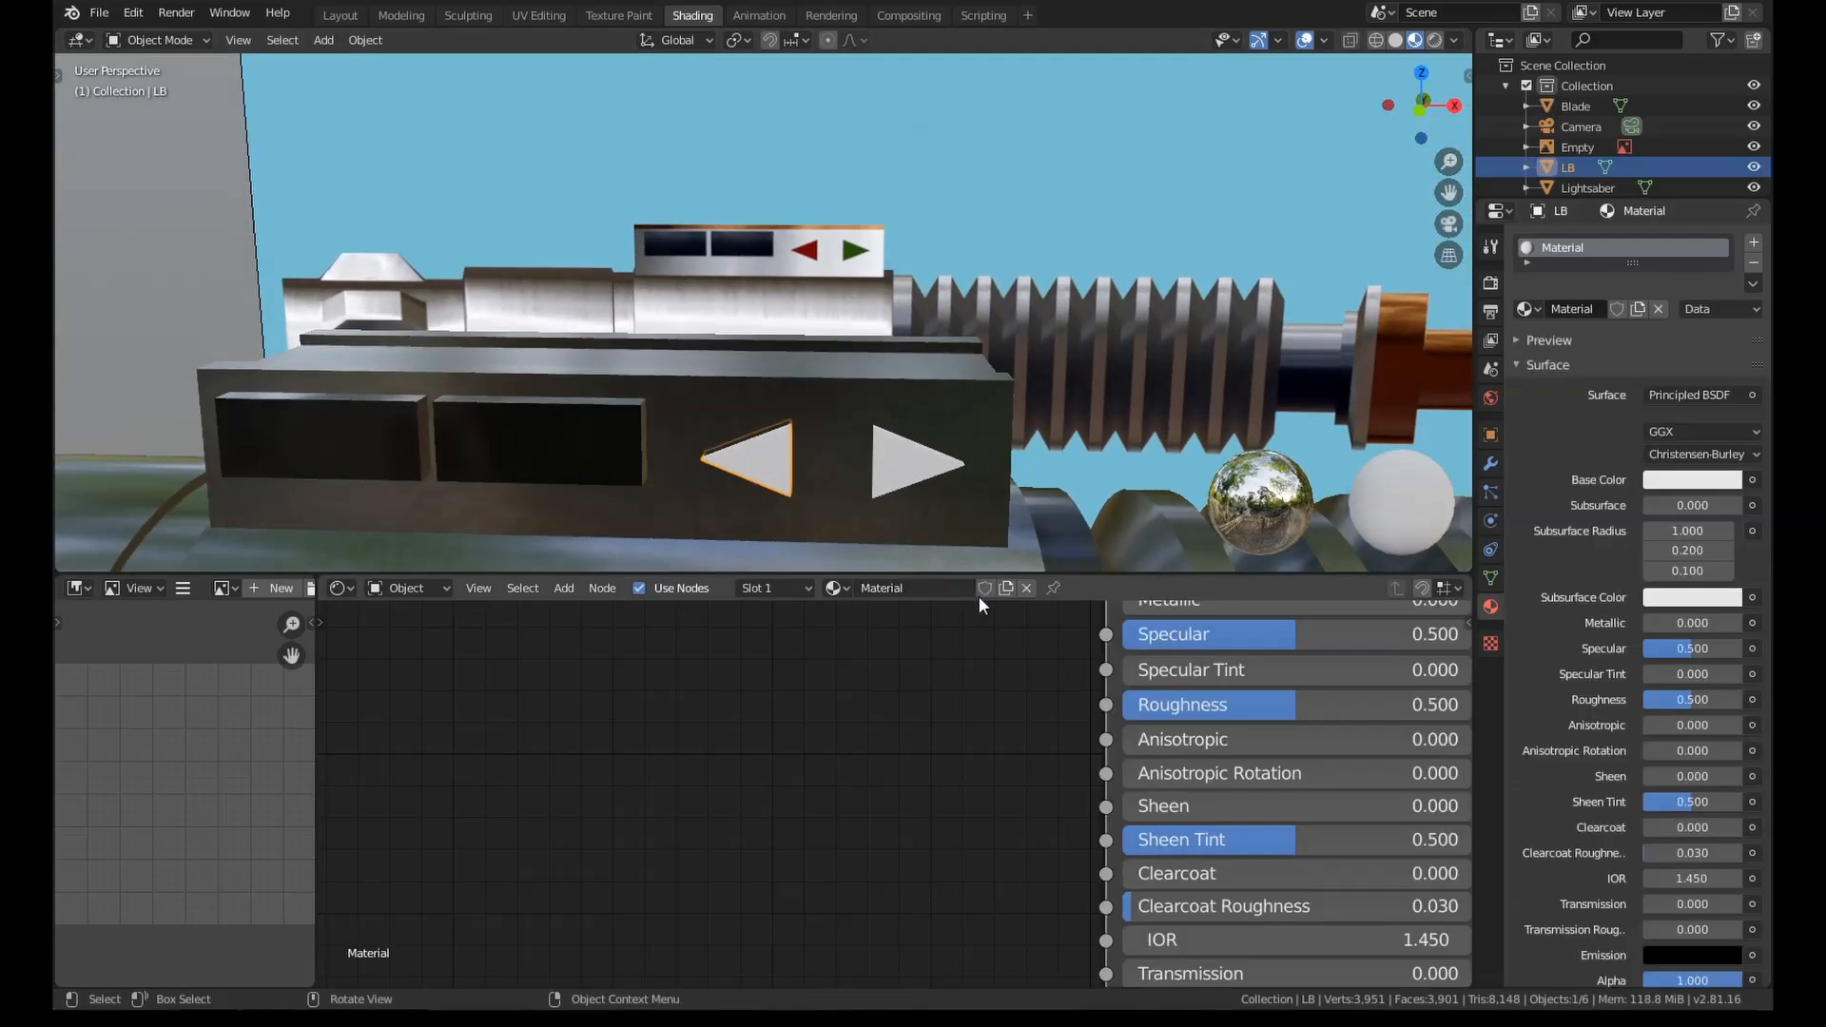
double_click(1571, 247)
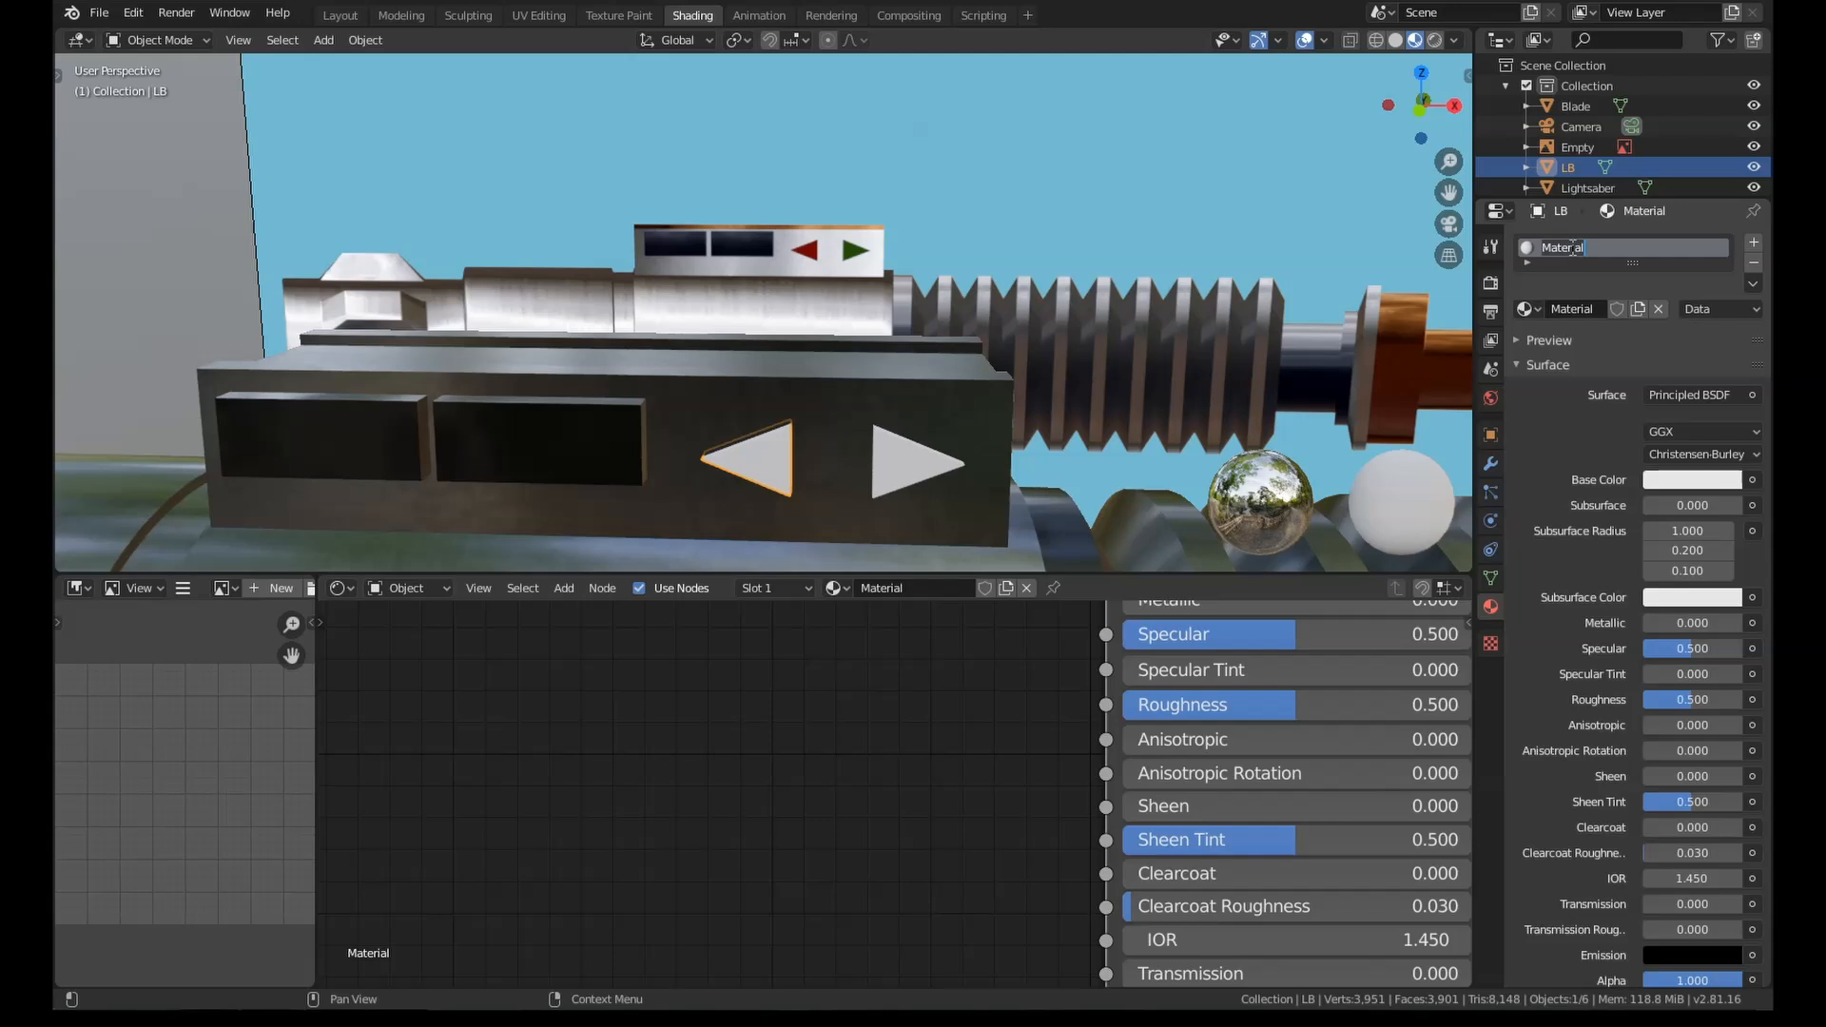
text(Red Glass)
key(Return)
Step: Set the Transmission of the Red Glass Principled BSDF to 1.000
scroll(693, 843, down, 4)
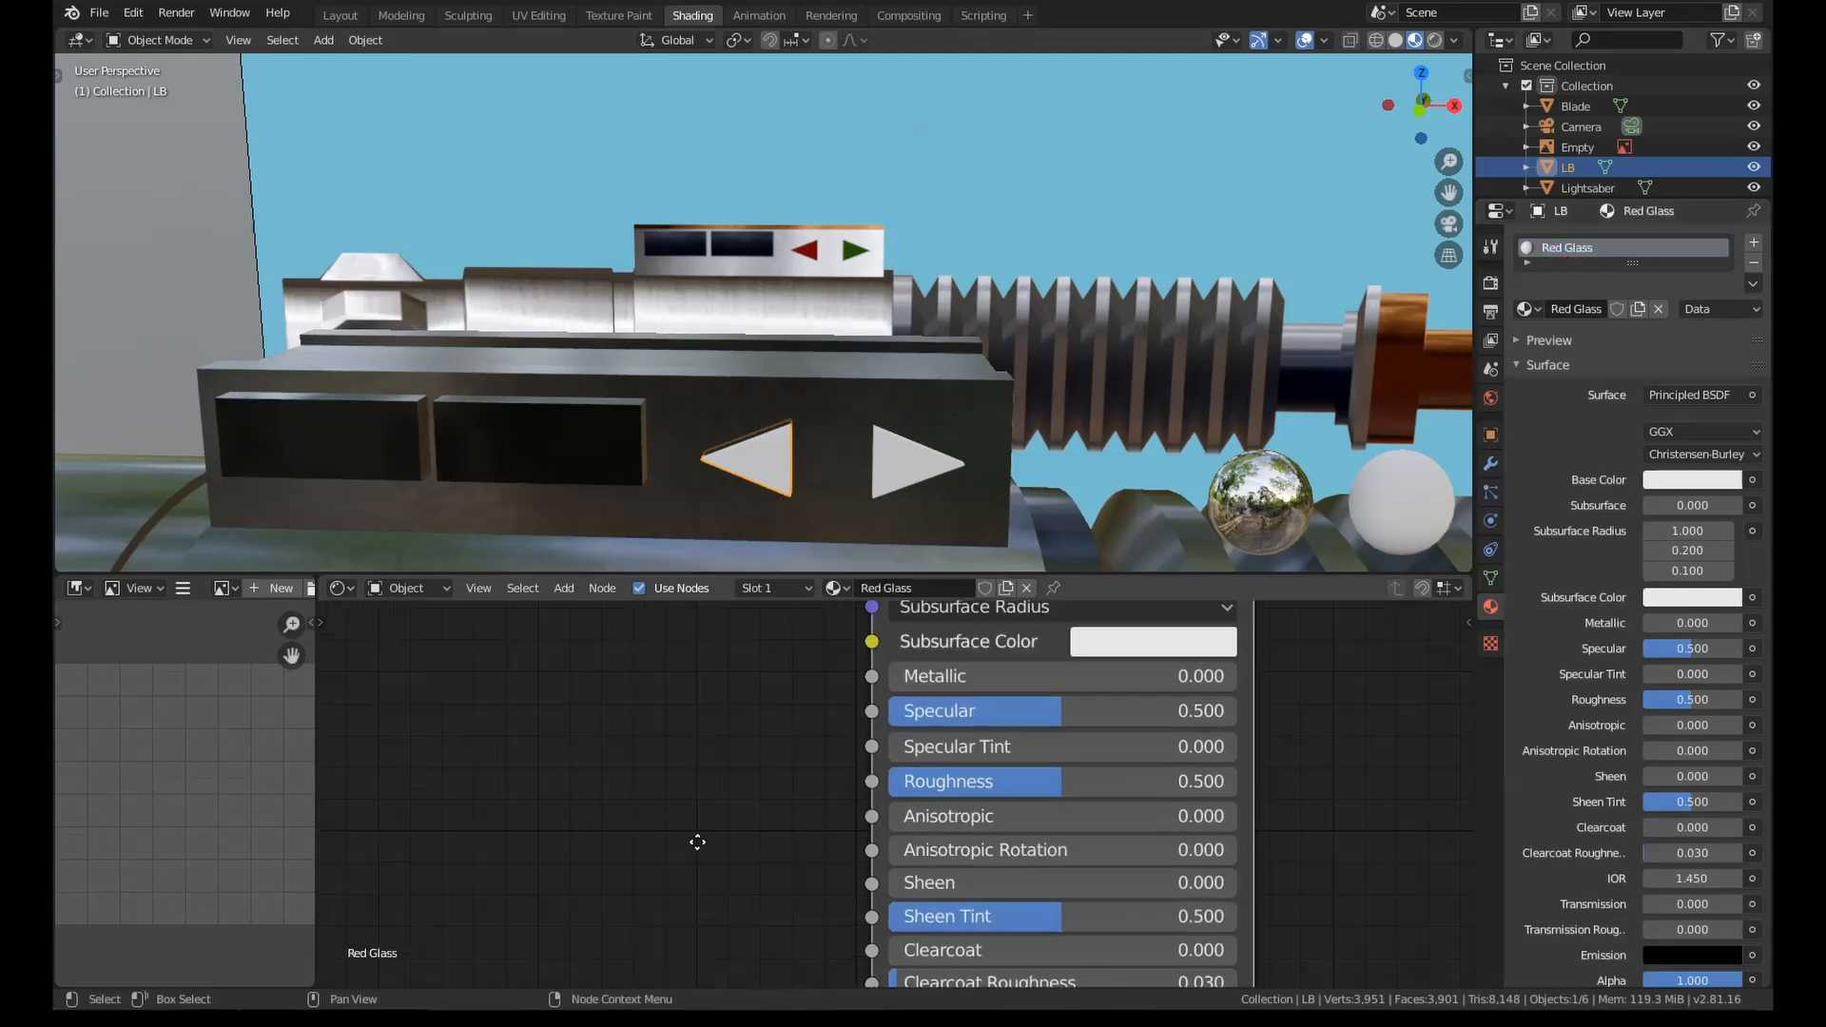
mouse_move(699, 766)
middle_down()
mouse_move(688, 745)
mouse_move(683, 763)
middle_up()
scroll(689, 745, down, 3)
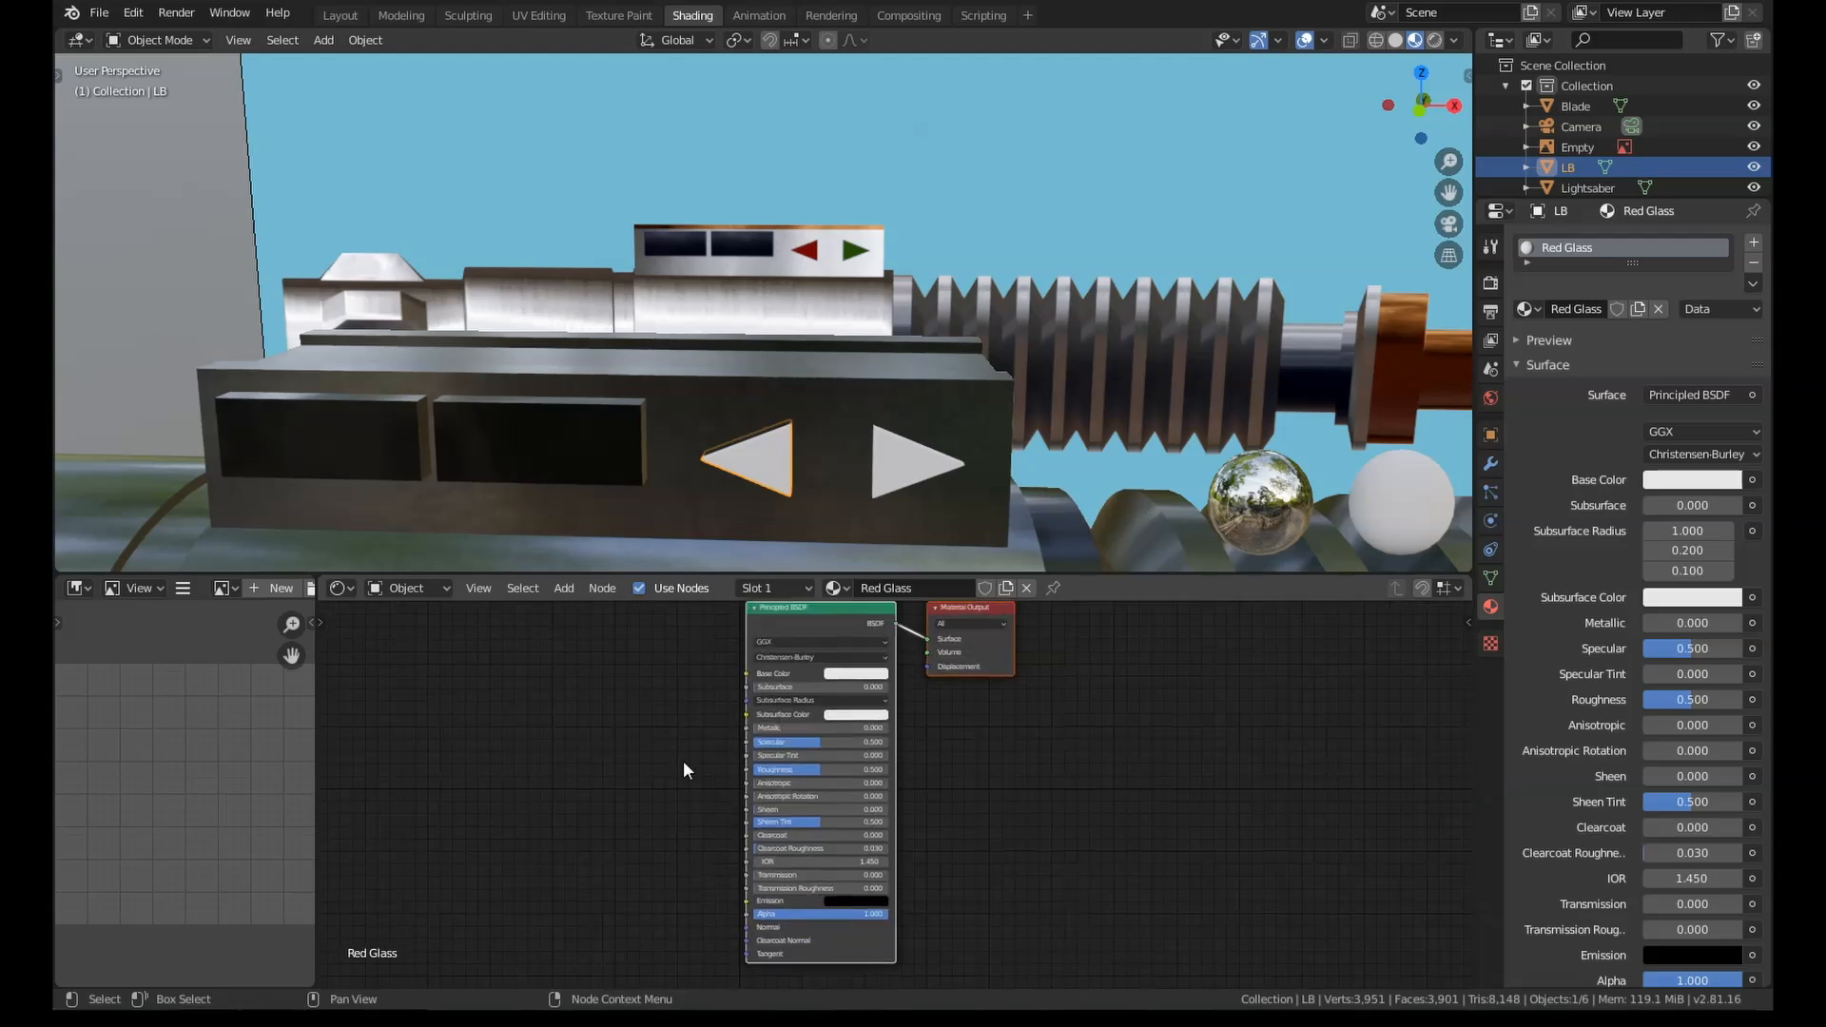
scroll(687, 772, up, 3)
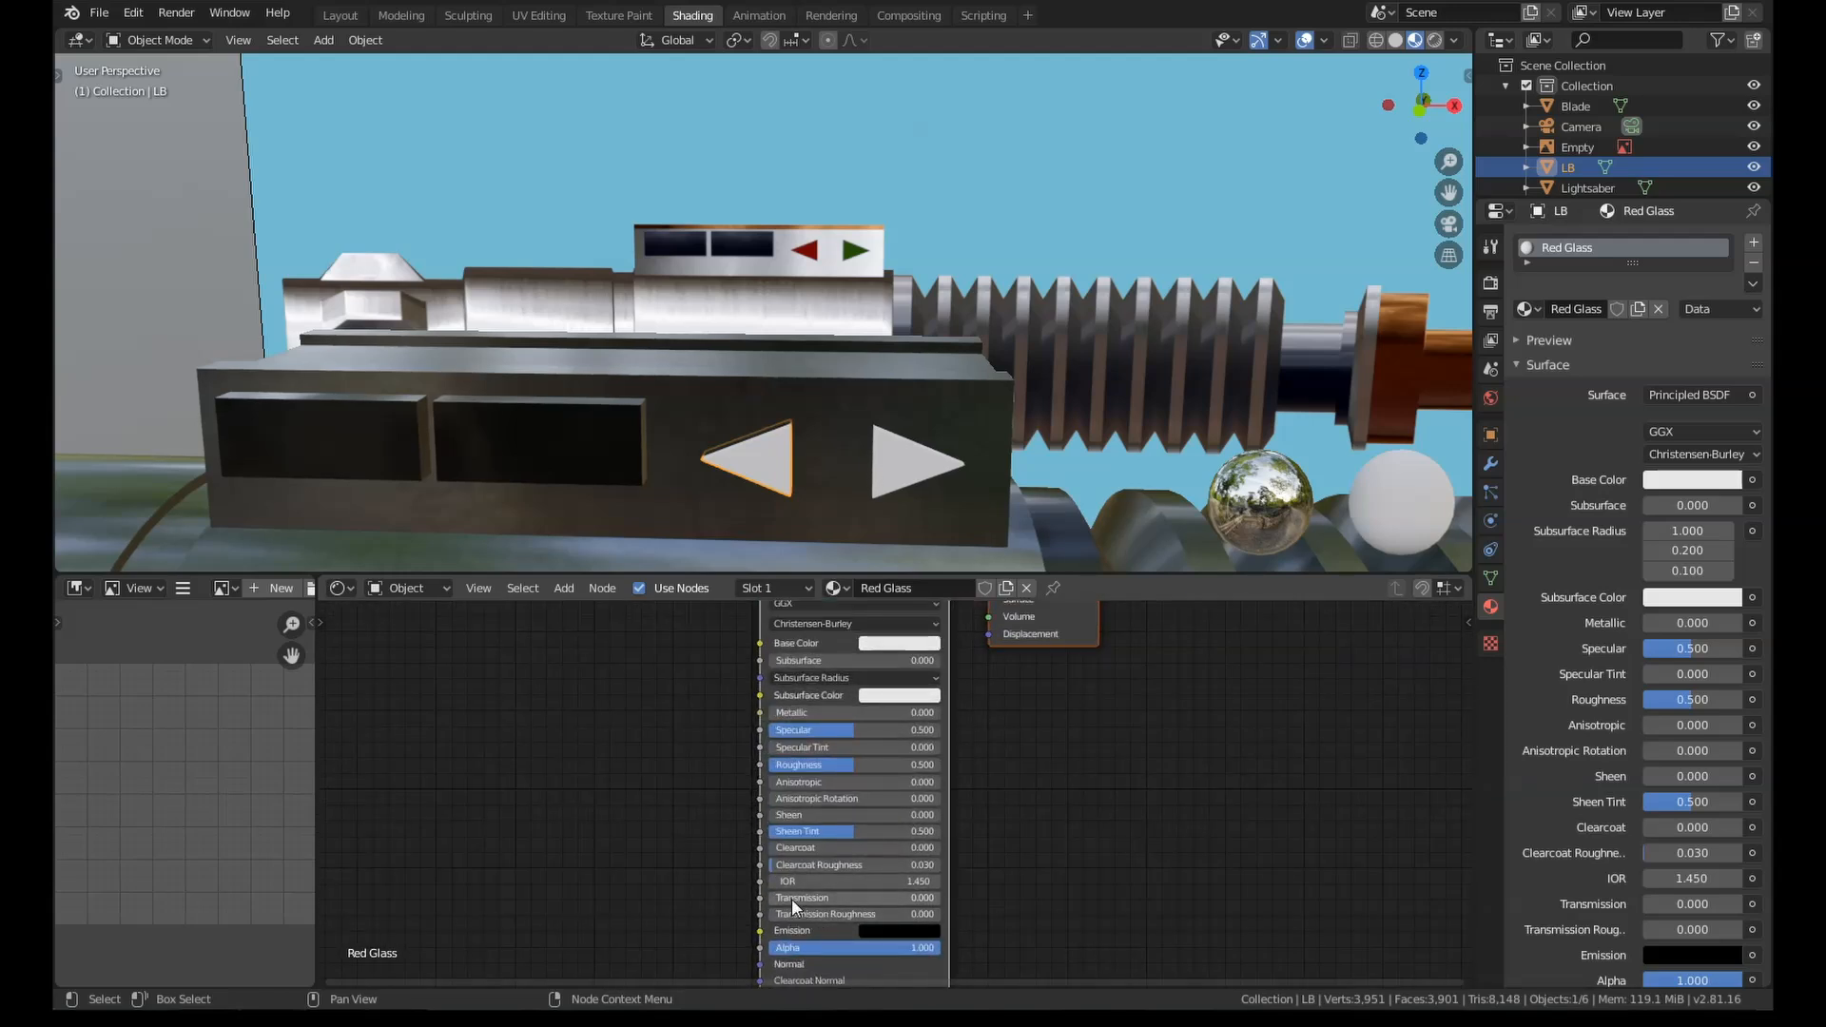
drag(791, 897, 951, 898)
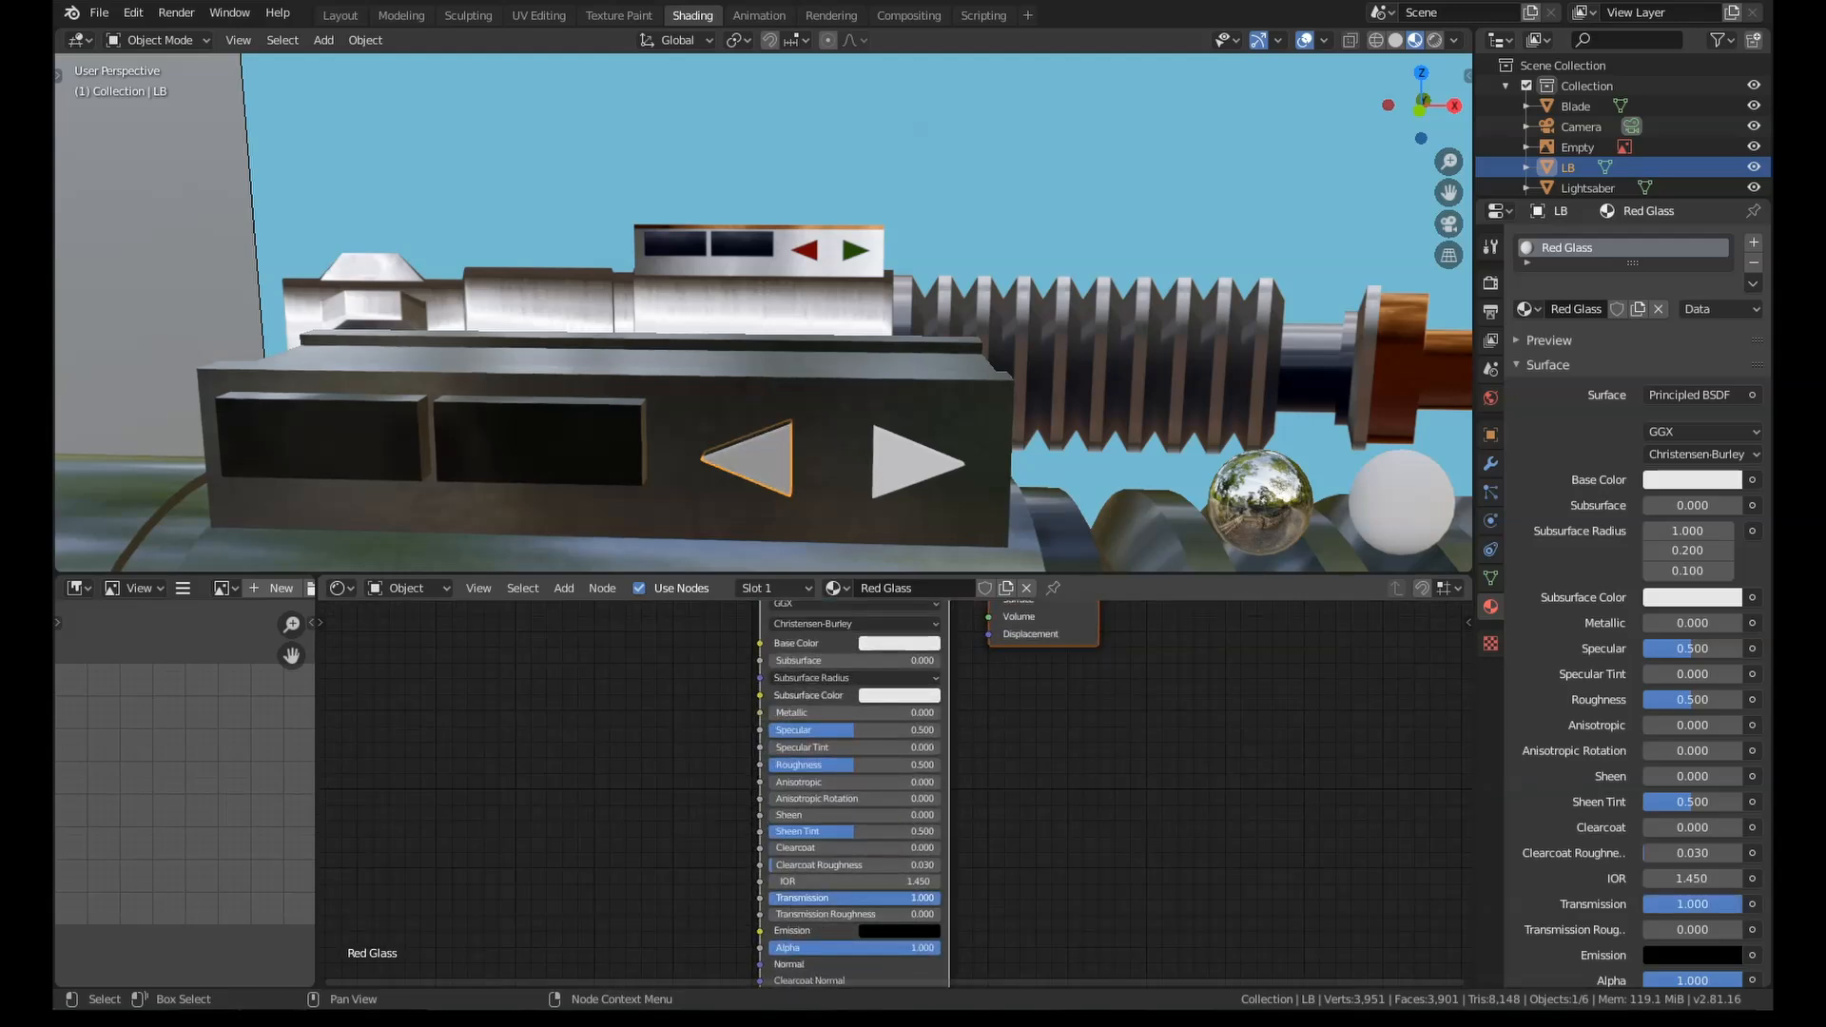
Step: Move the Material Output node farther from the Principled BSDF and set the shader's Roughness to 0.000
click(1084, 640)
drag(1089, 634, 1377, 694)
scroll(990, 784, up, 2)
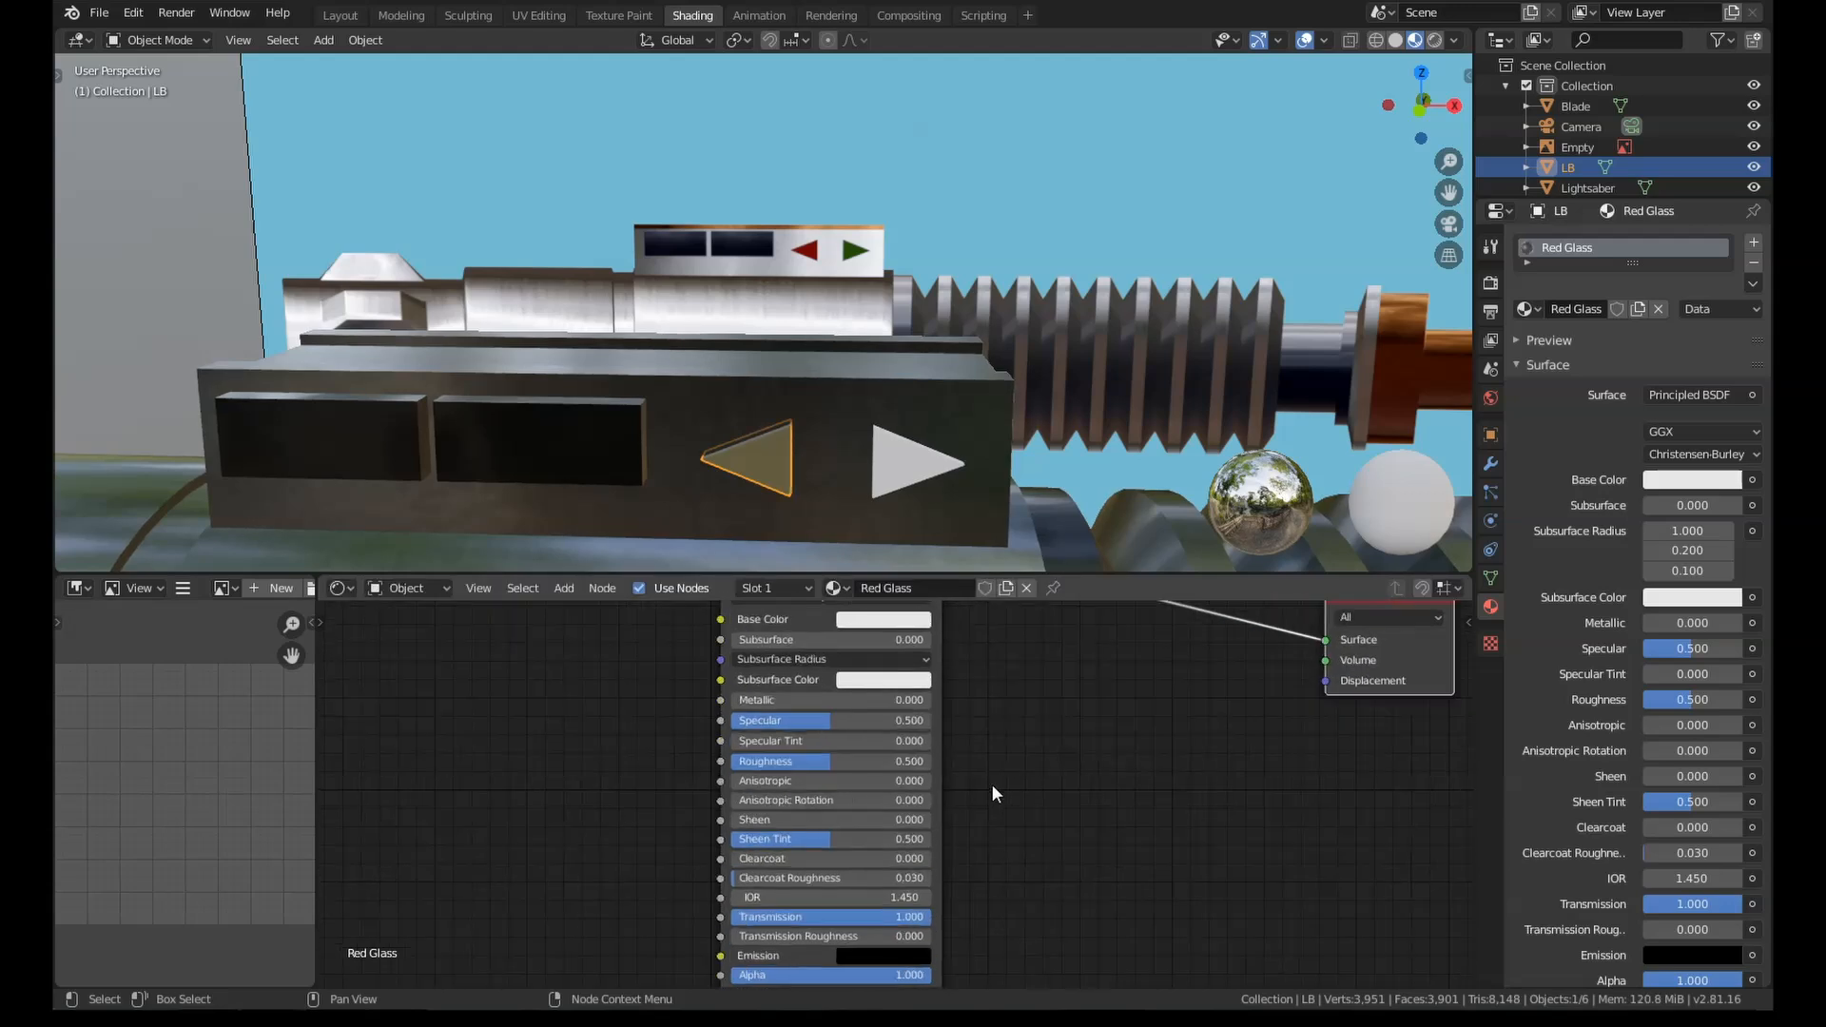
drag(818, 765, 730, 764)
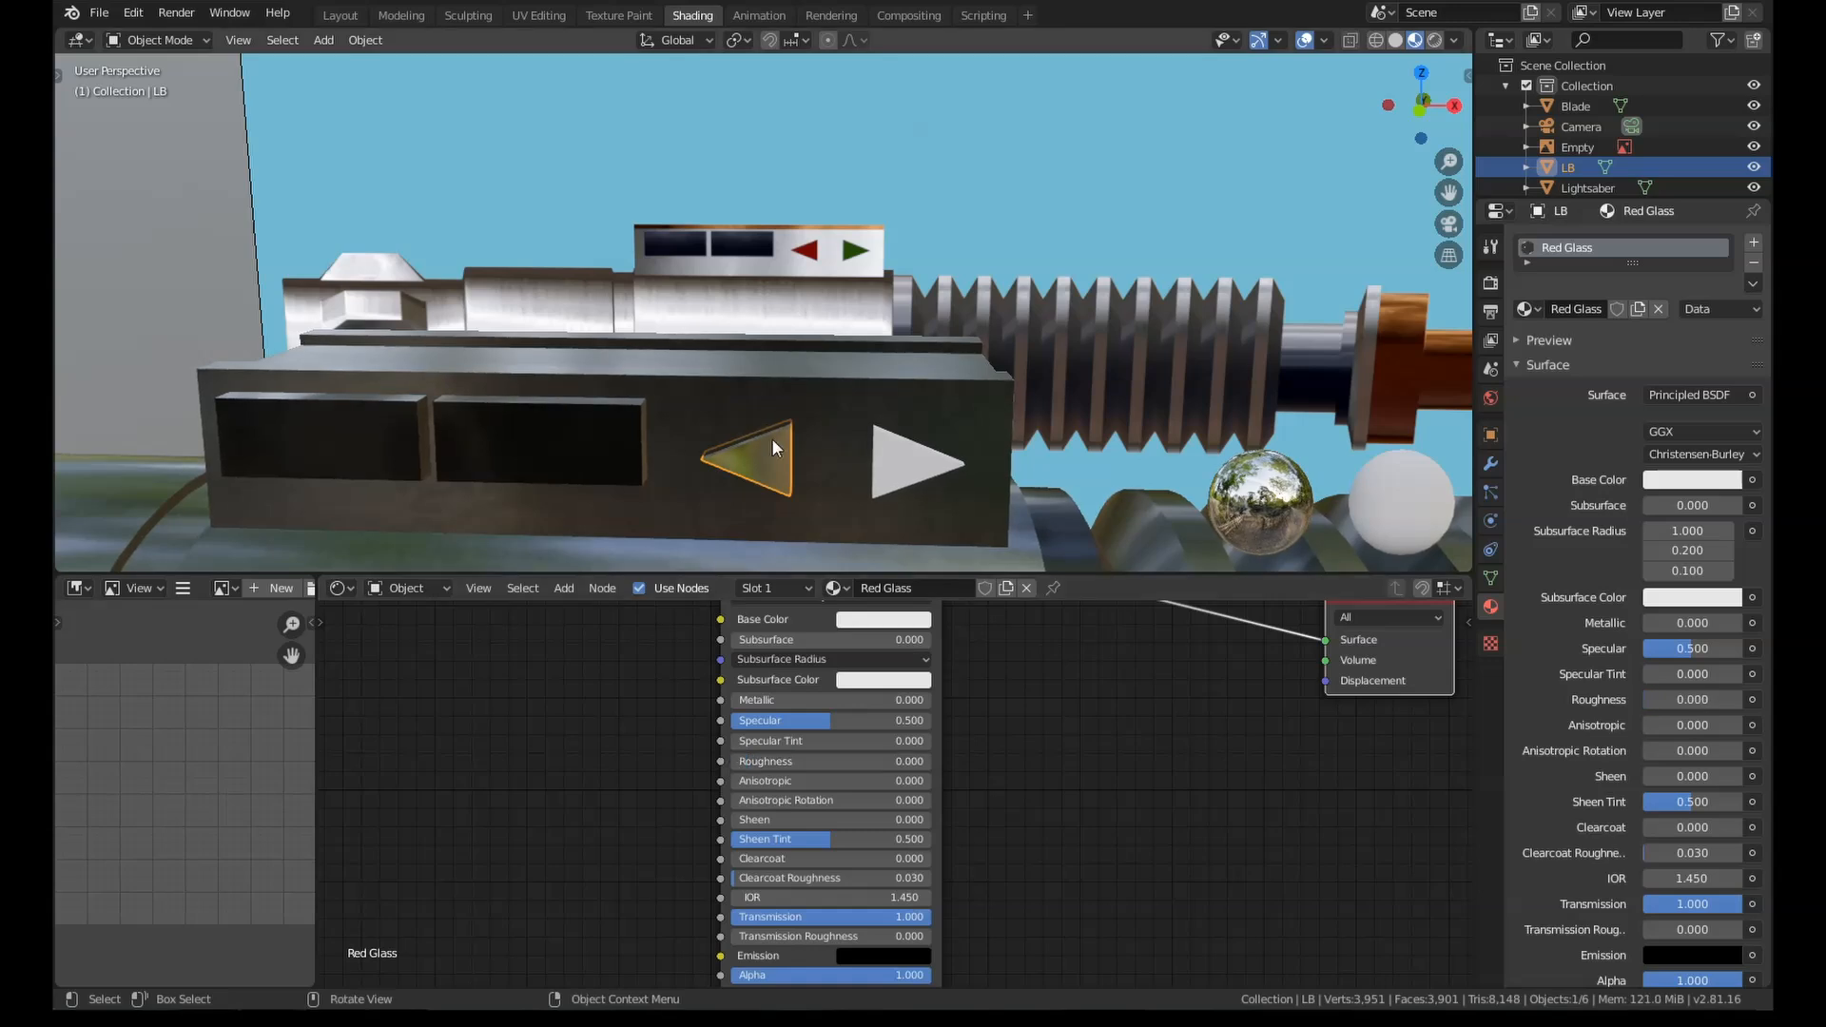
middle_drag(772, 438, 636, 448)
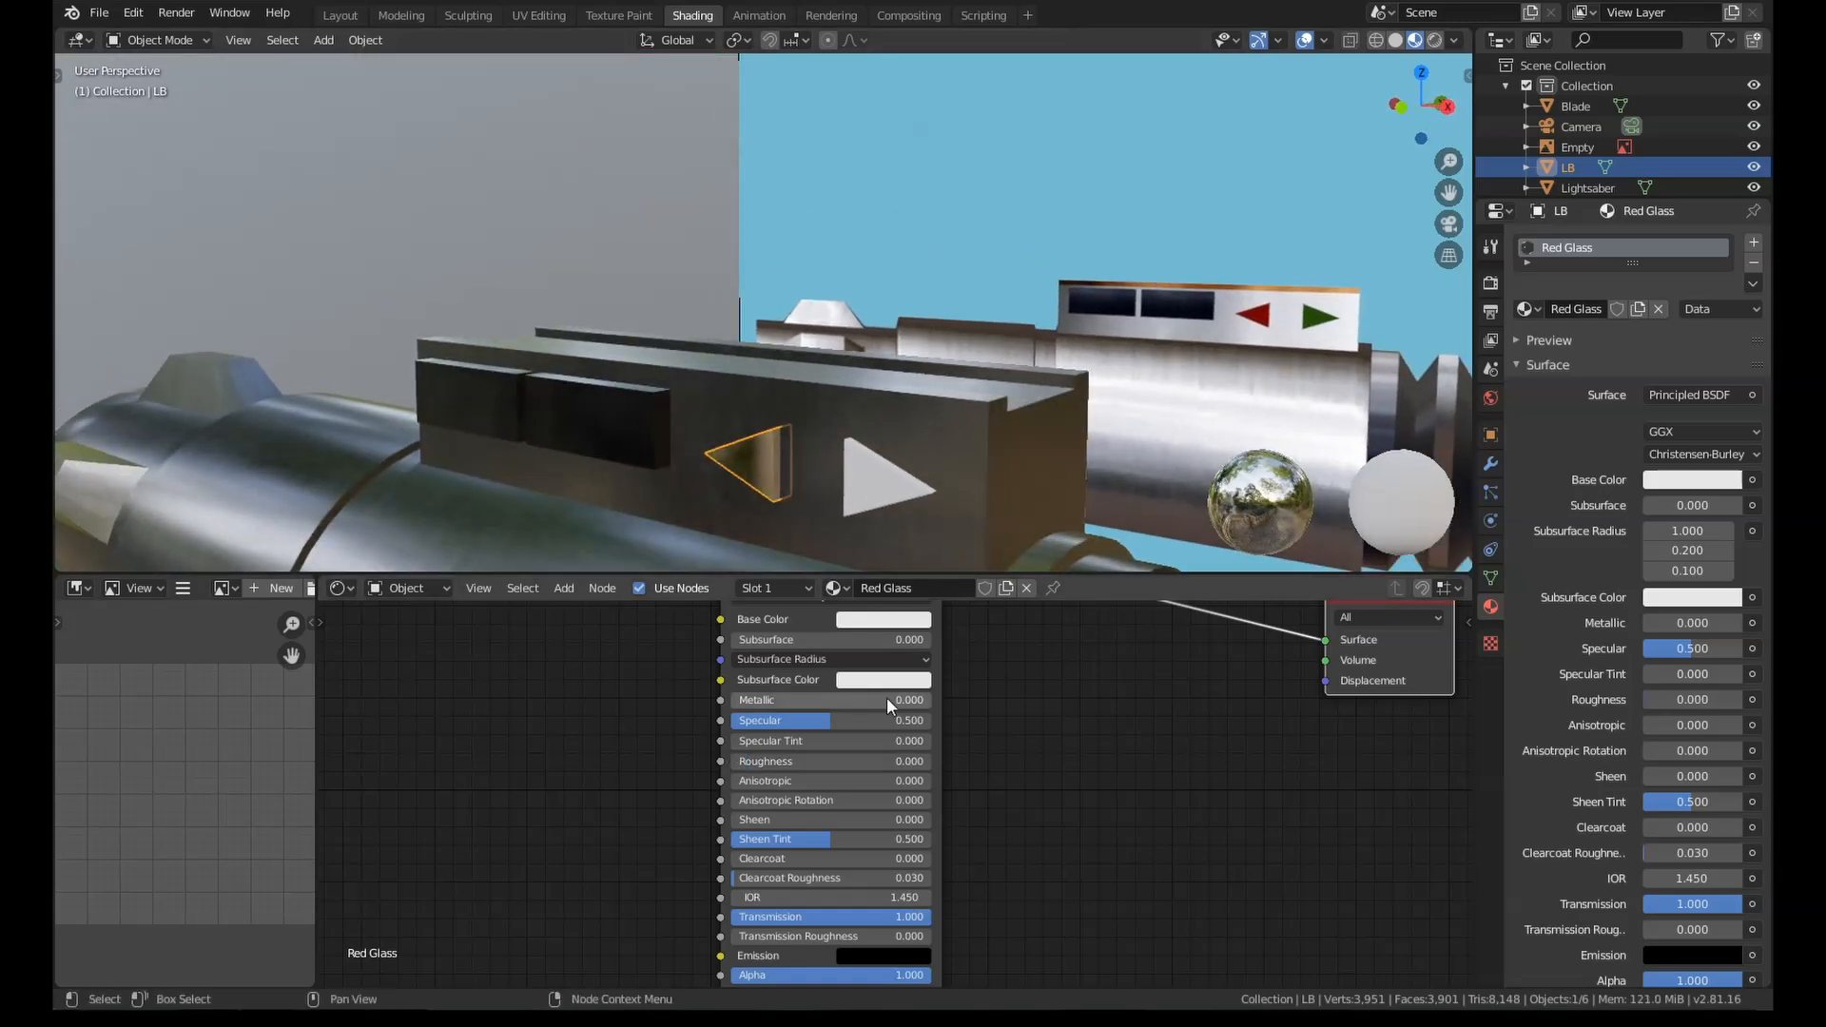
Step: Change the Red Glass Base Color to a bright red and clear the object selection
middle_drag(1013, 711, 890, 749)
scroll(894, 748, down, 6)
scroll(915, 736, up, 4)
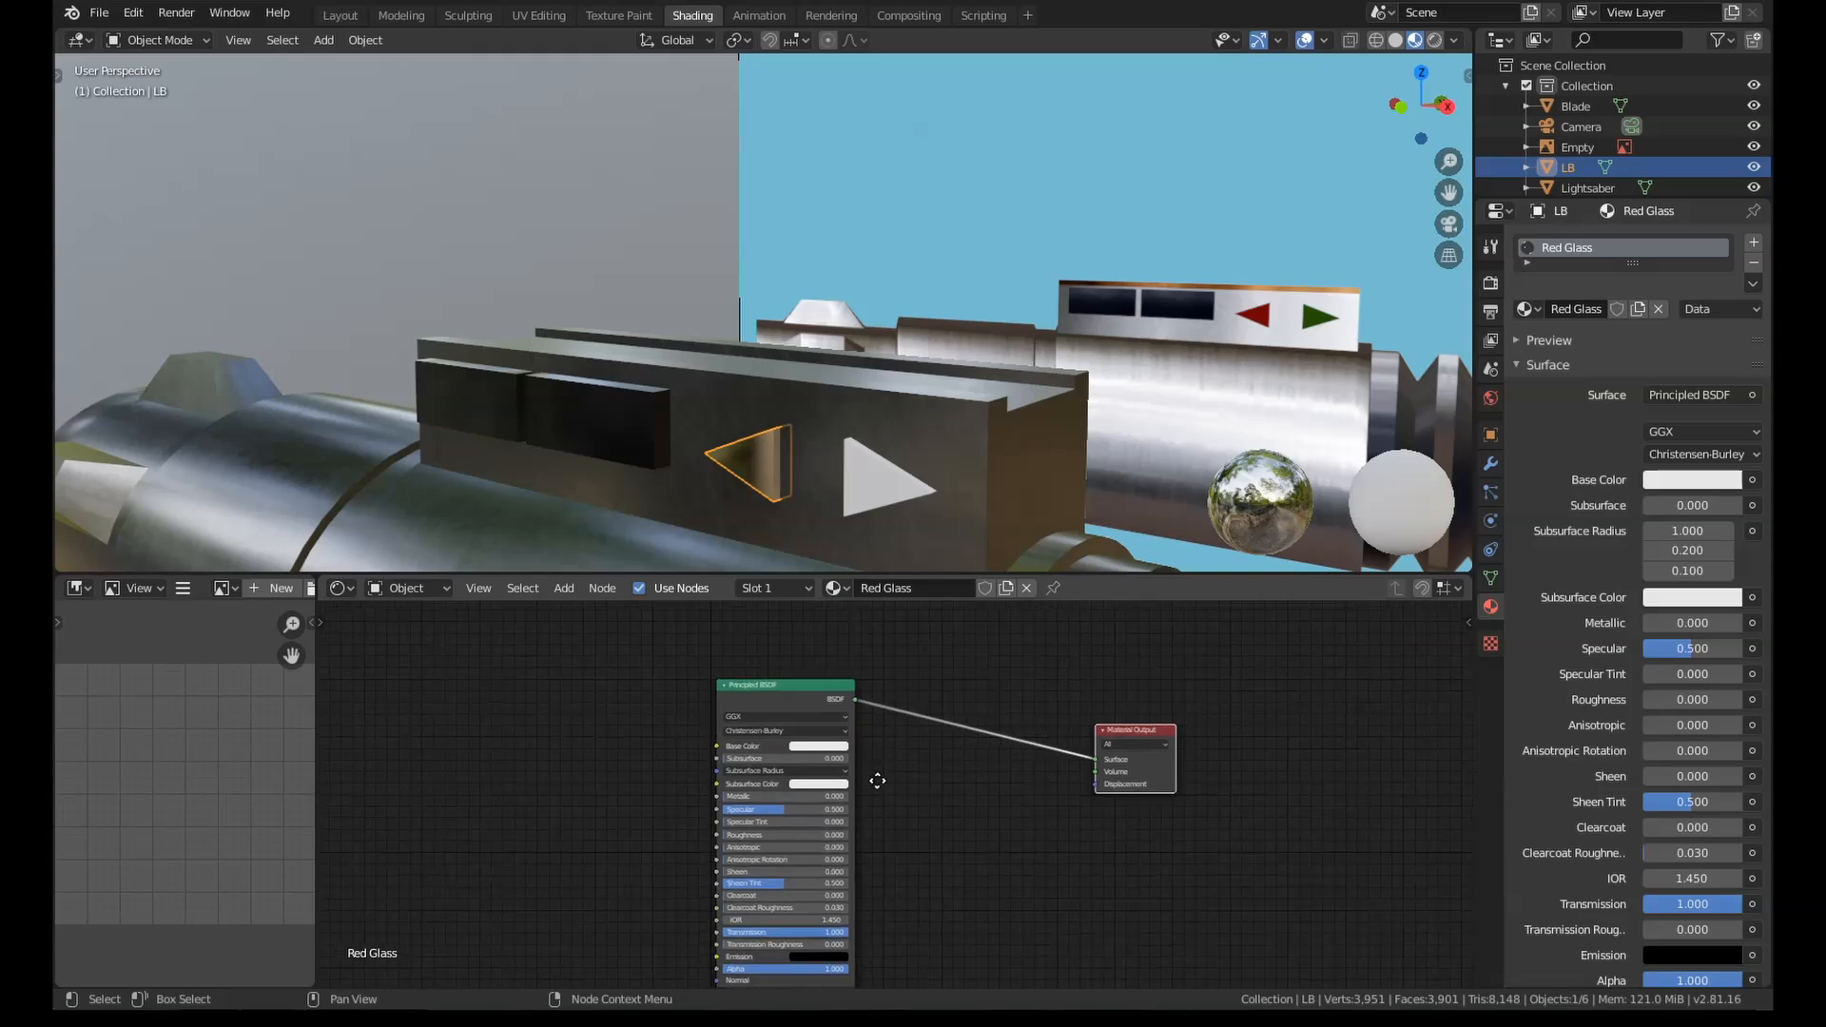
click(809, 749)
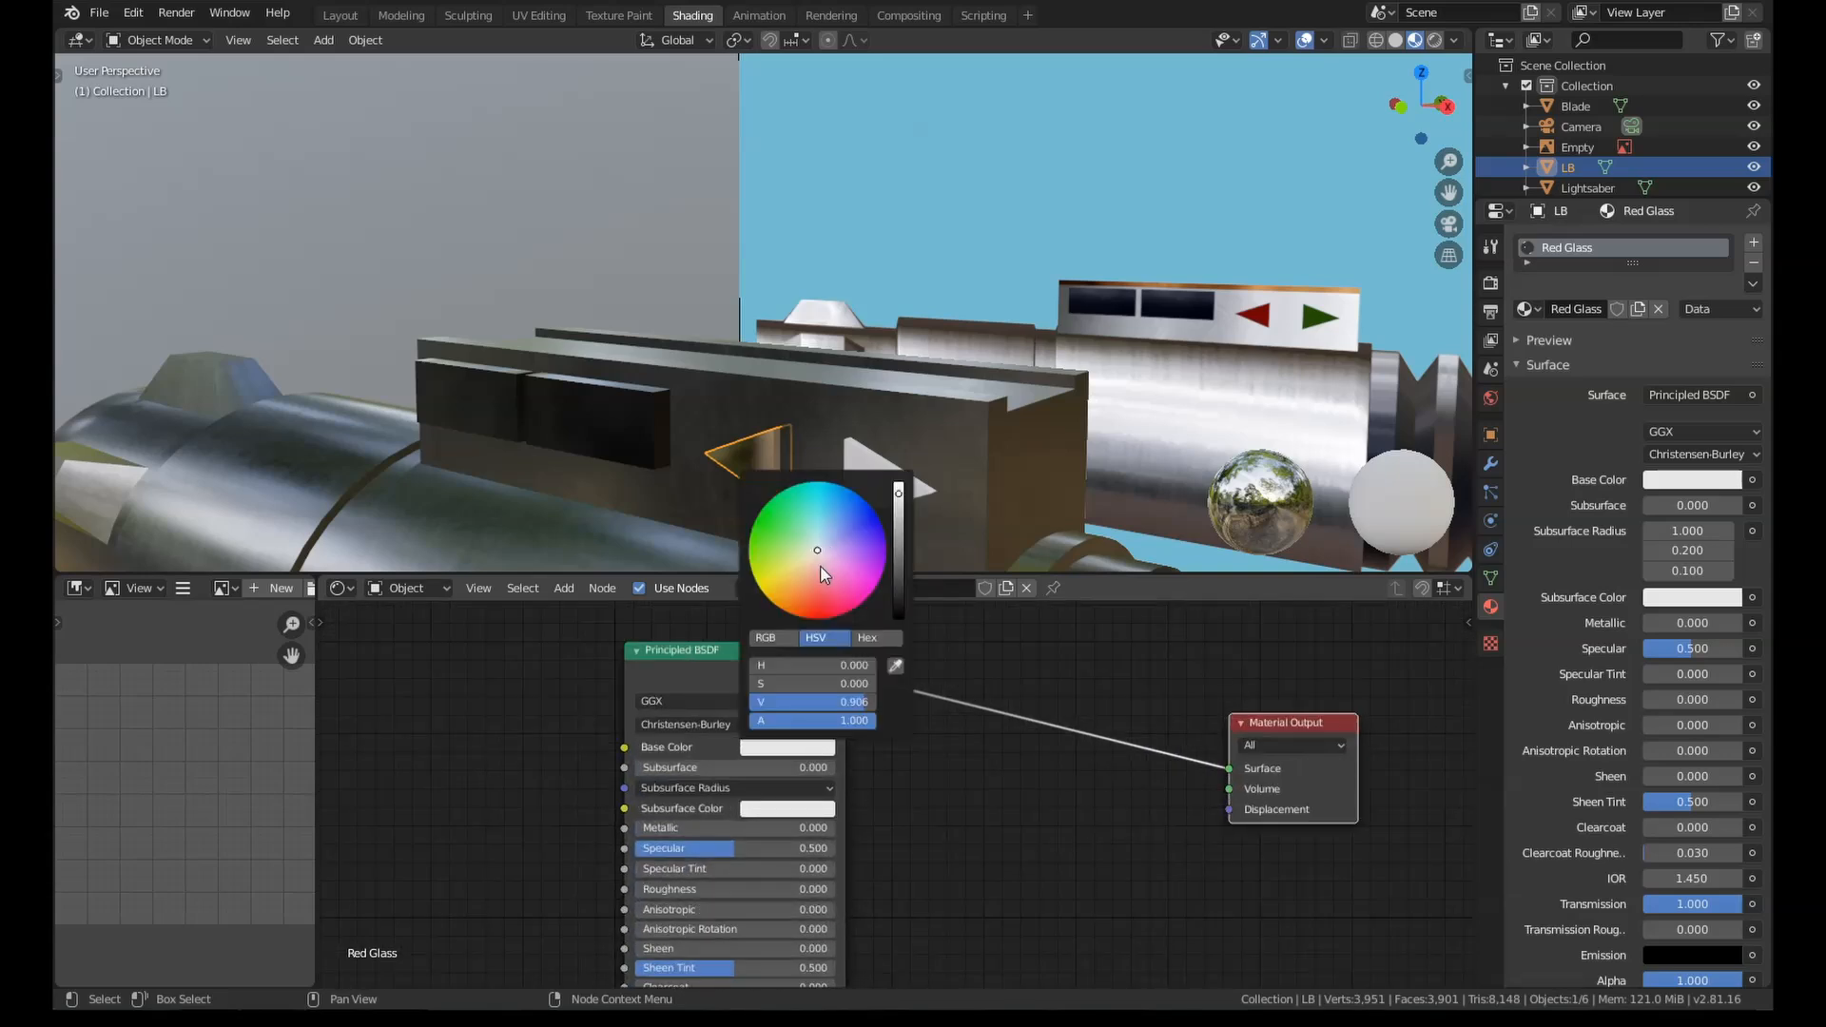
drag(823, 573, 816, 602)
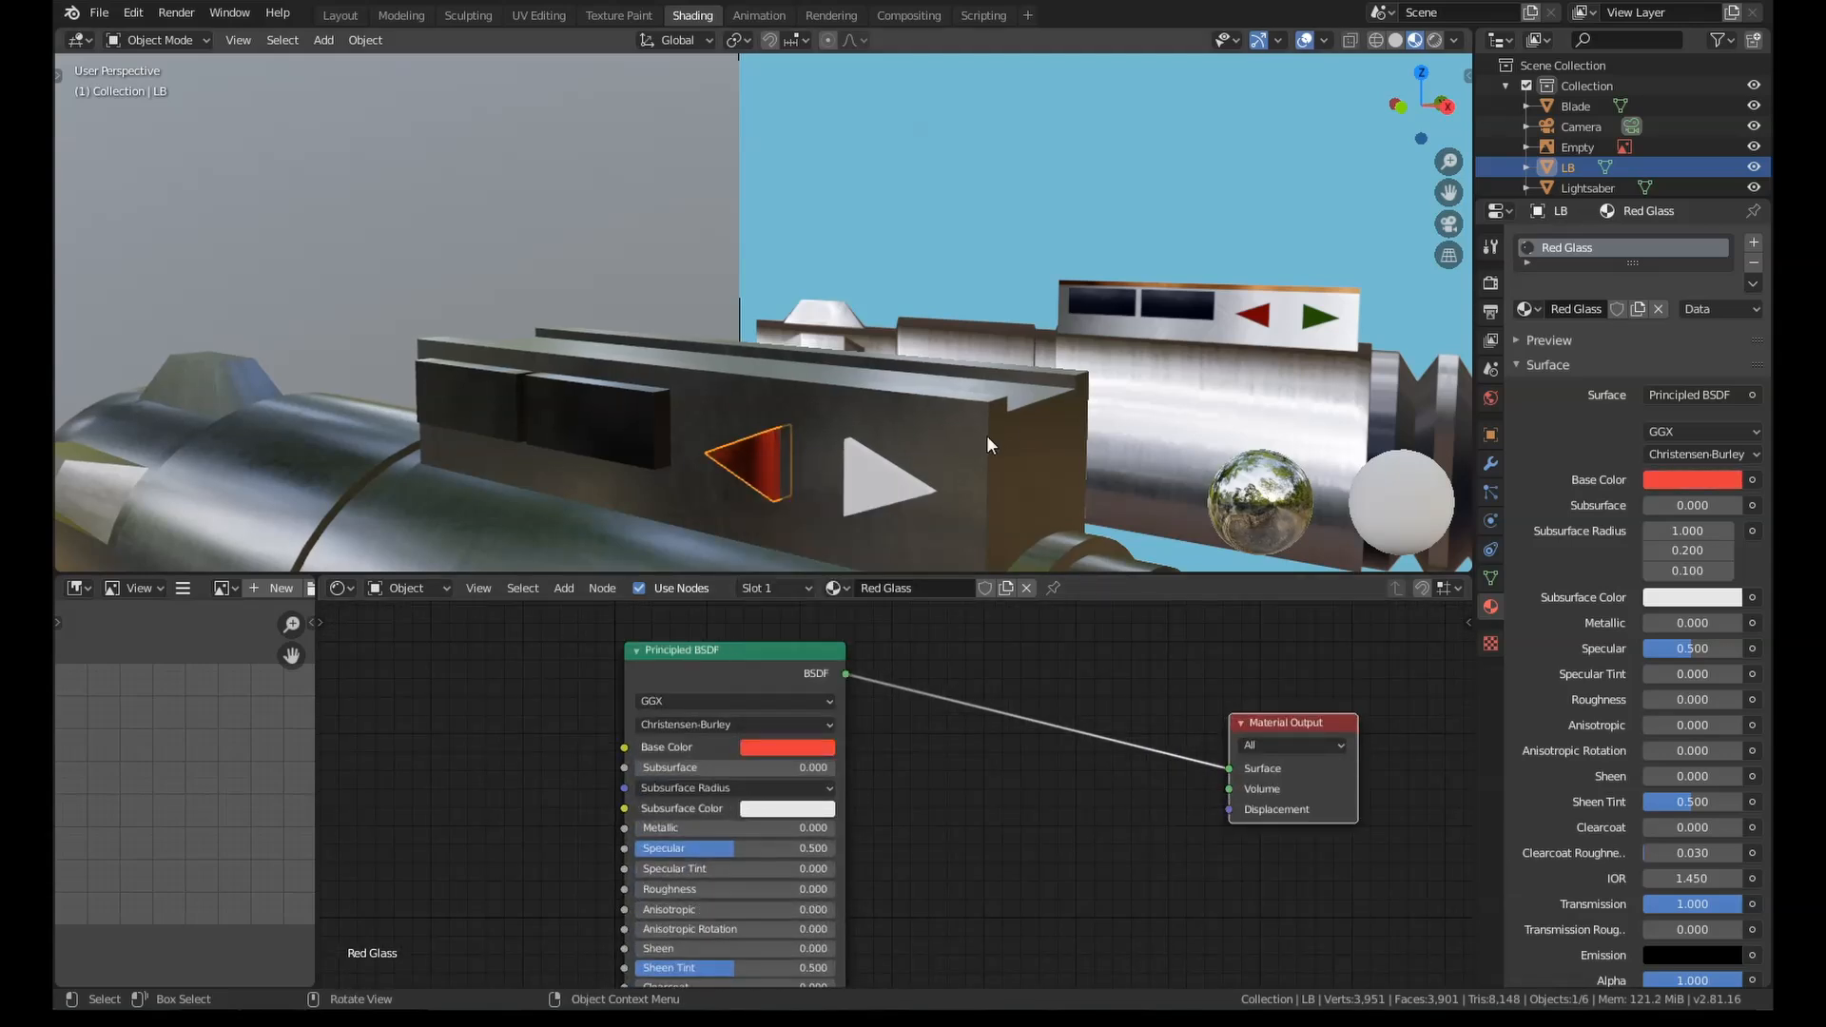
key(alt+a)
mouse_move(873, 455)
middle_down()
mouse_move(888, 476)
mouse_move(862, 478)
middle_up()
scroll(1017, 712, up, 1)
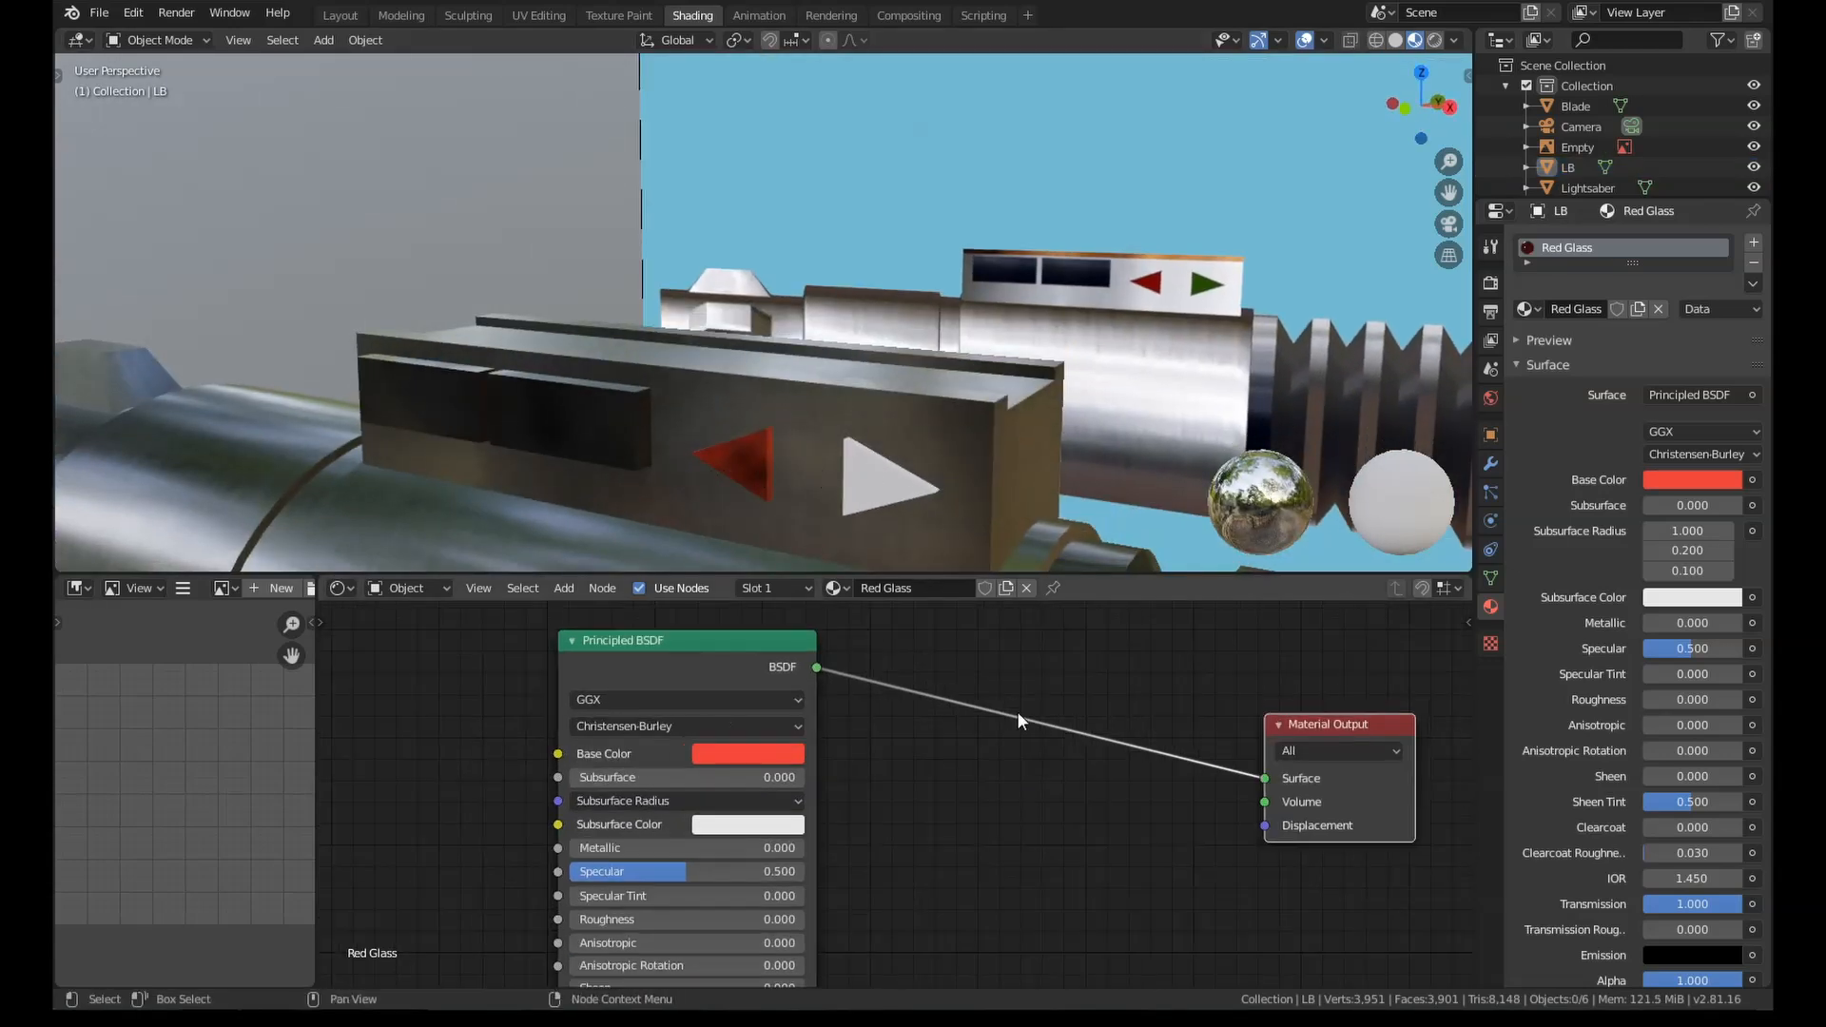
Step: Add an Emission shader node below the link between the Principled BSDF and the Material Output
middle_drag(1018, 711, 909, 688)
key(shift+a)
click(910, 692)
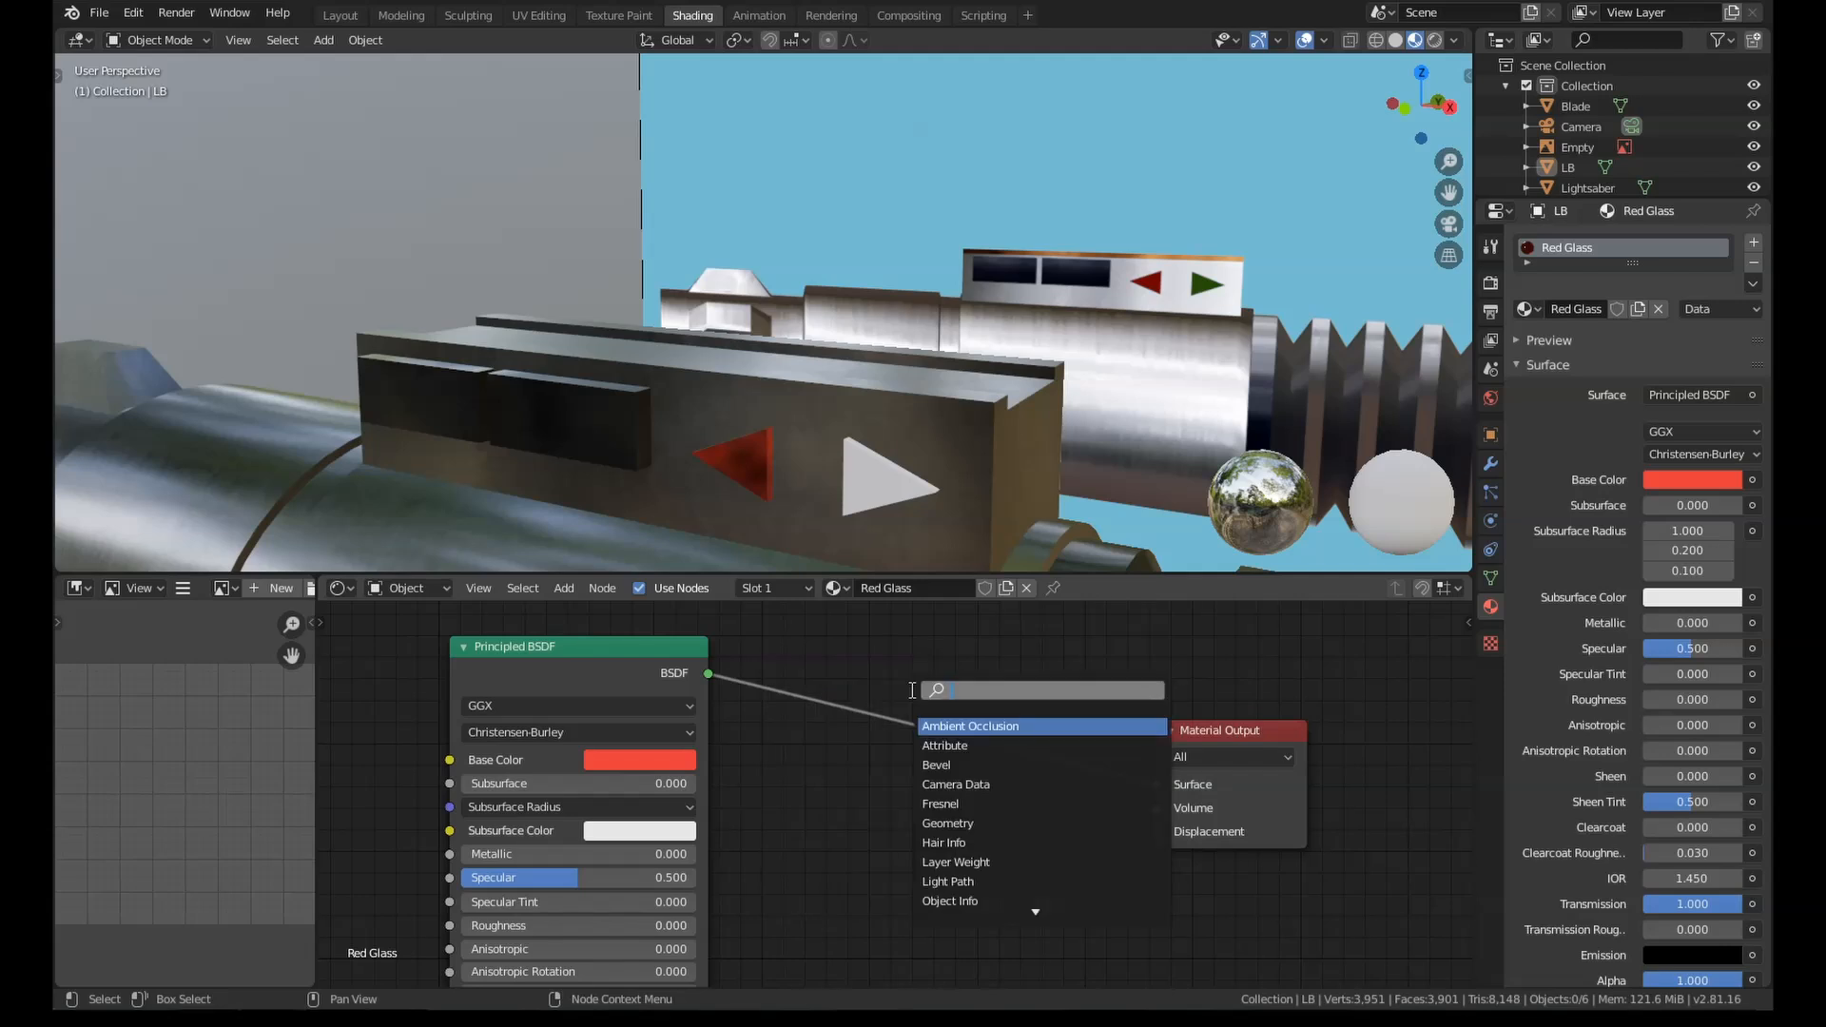
text(emi)
key(Return)
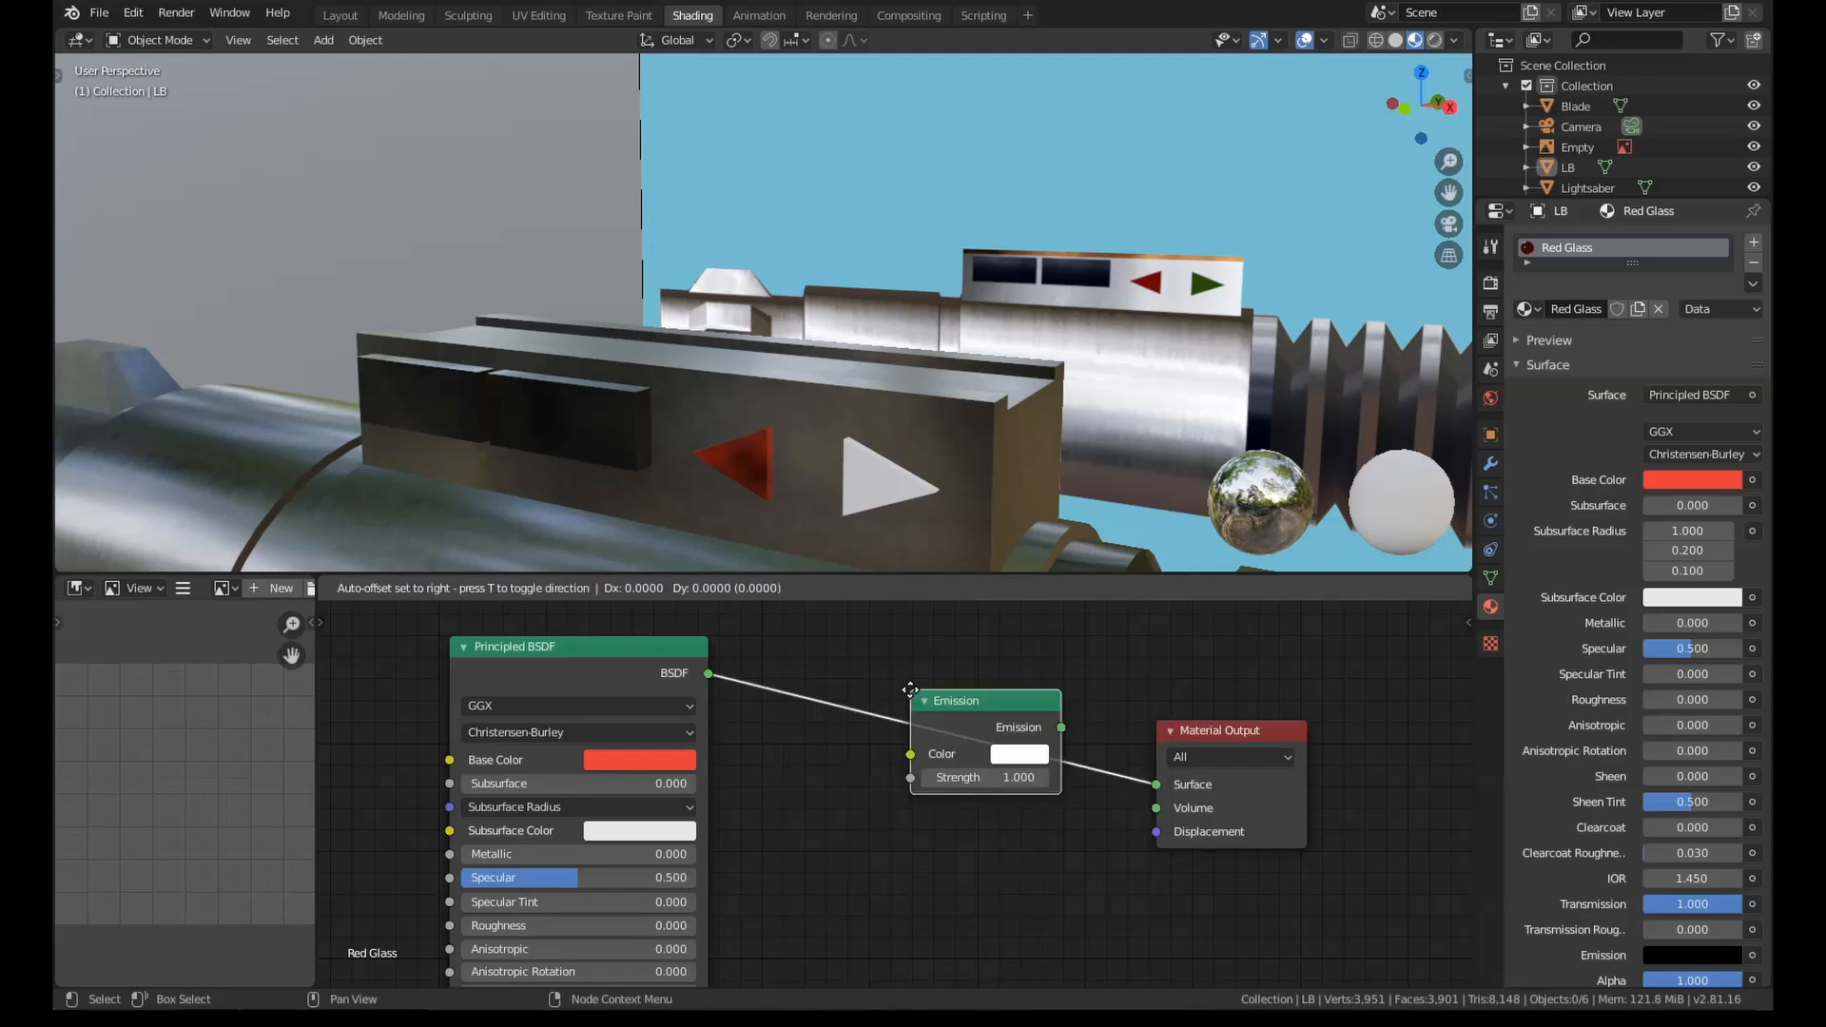
click(918, 848)
middle_drag(980, 793, 1036, 703)
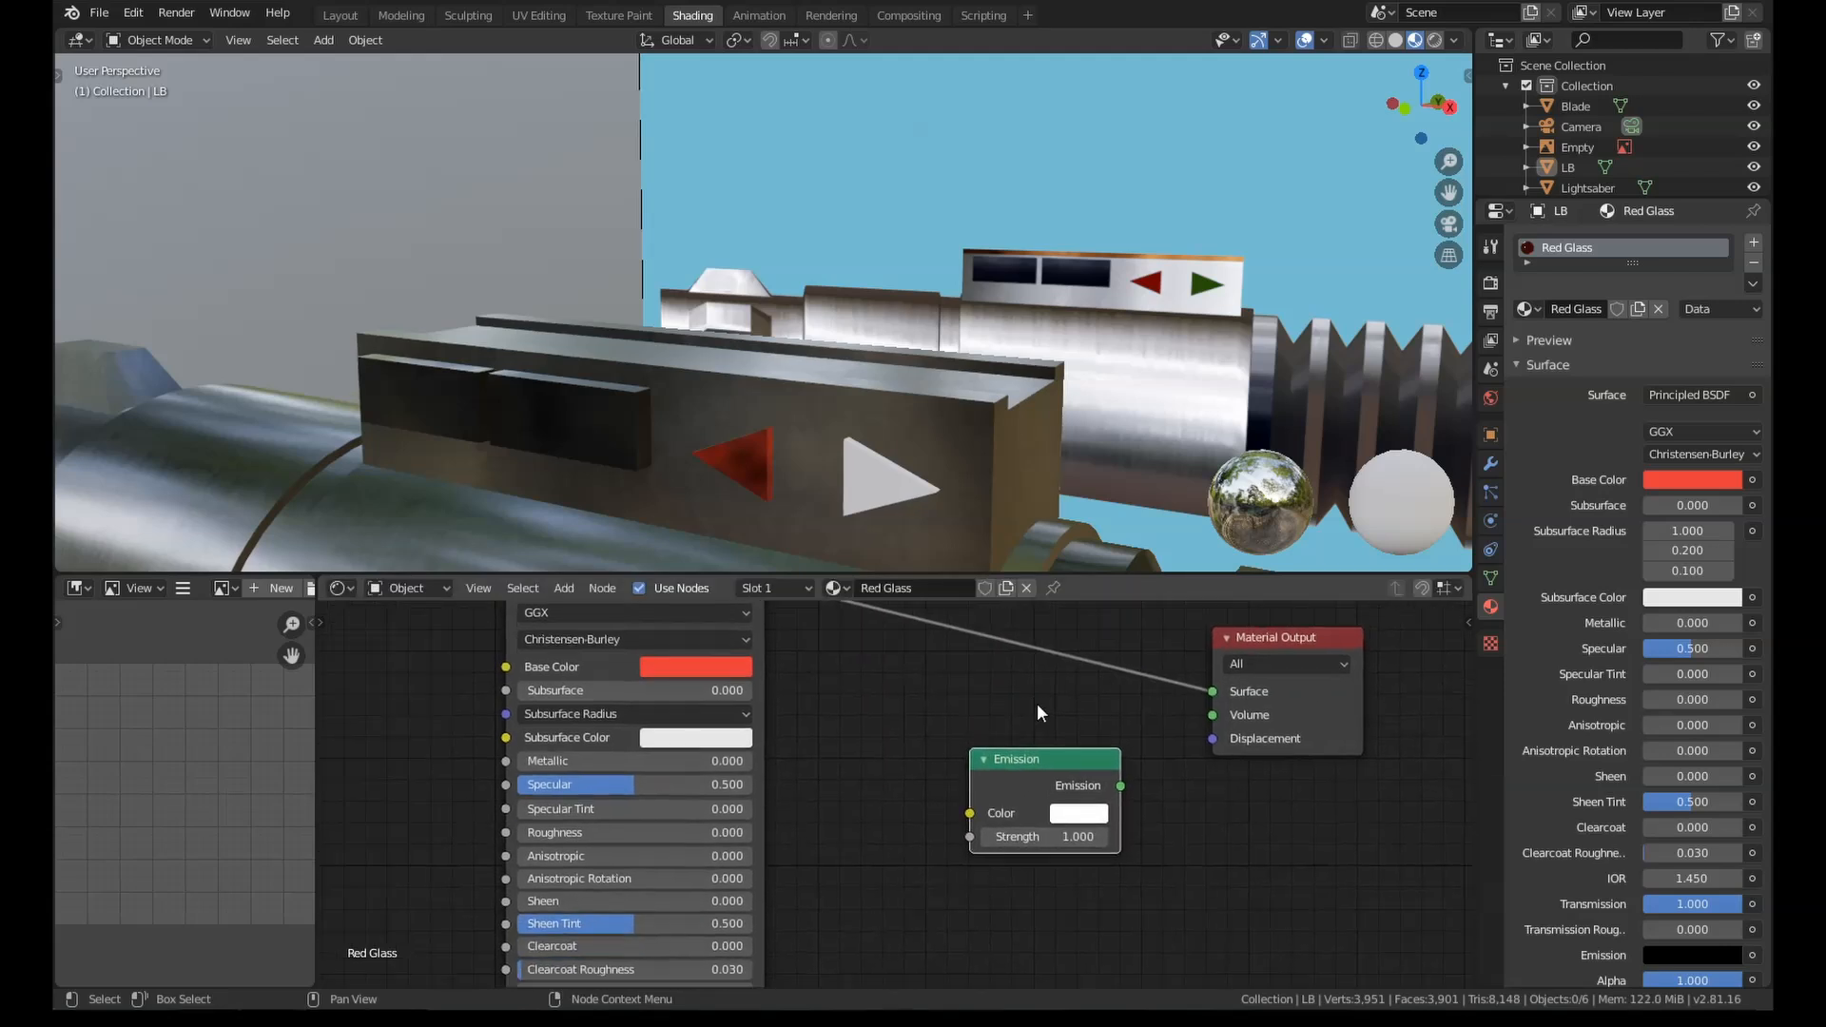
Step: Insert a Mix Shader between the Principled BSDF and Material Output, and connect the Emission shader to its second Shader input
key(shift+a)
click(989, 704)
text(mix)
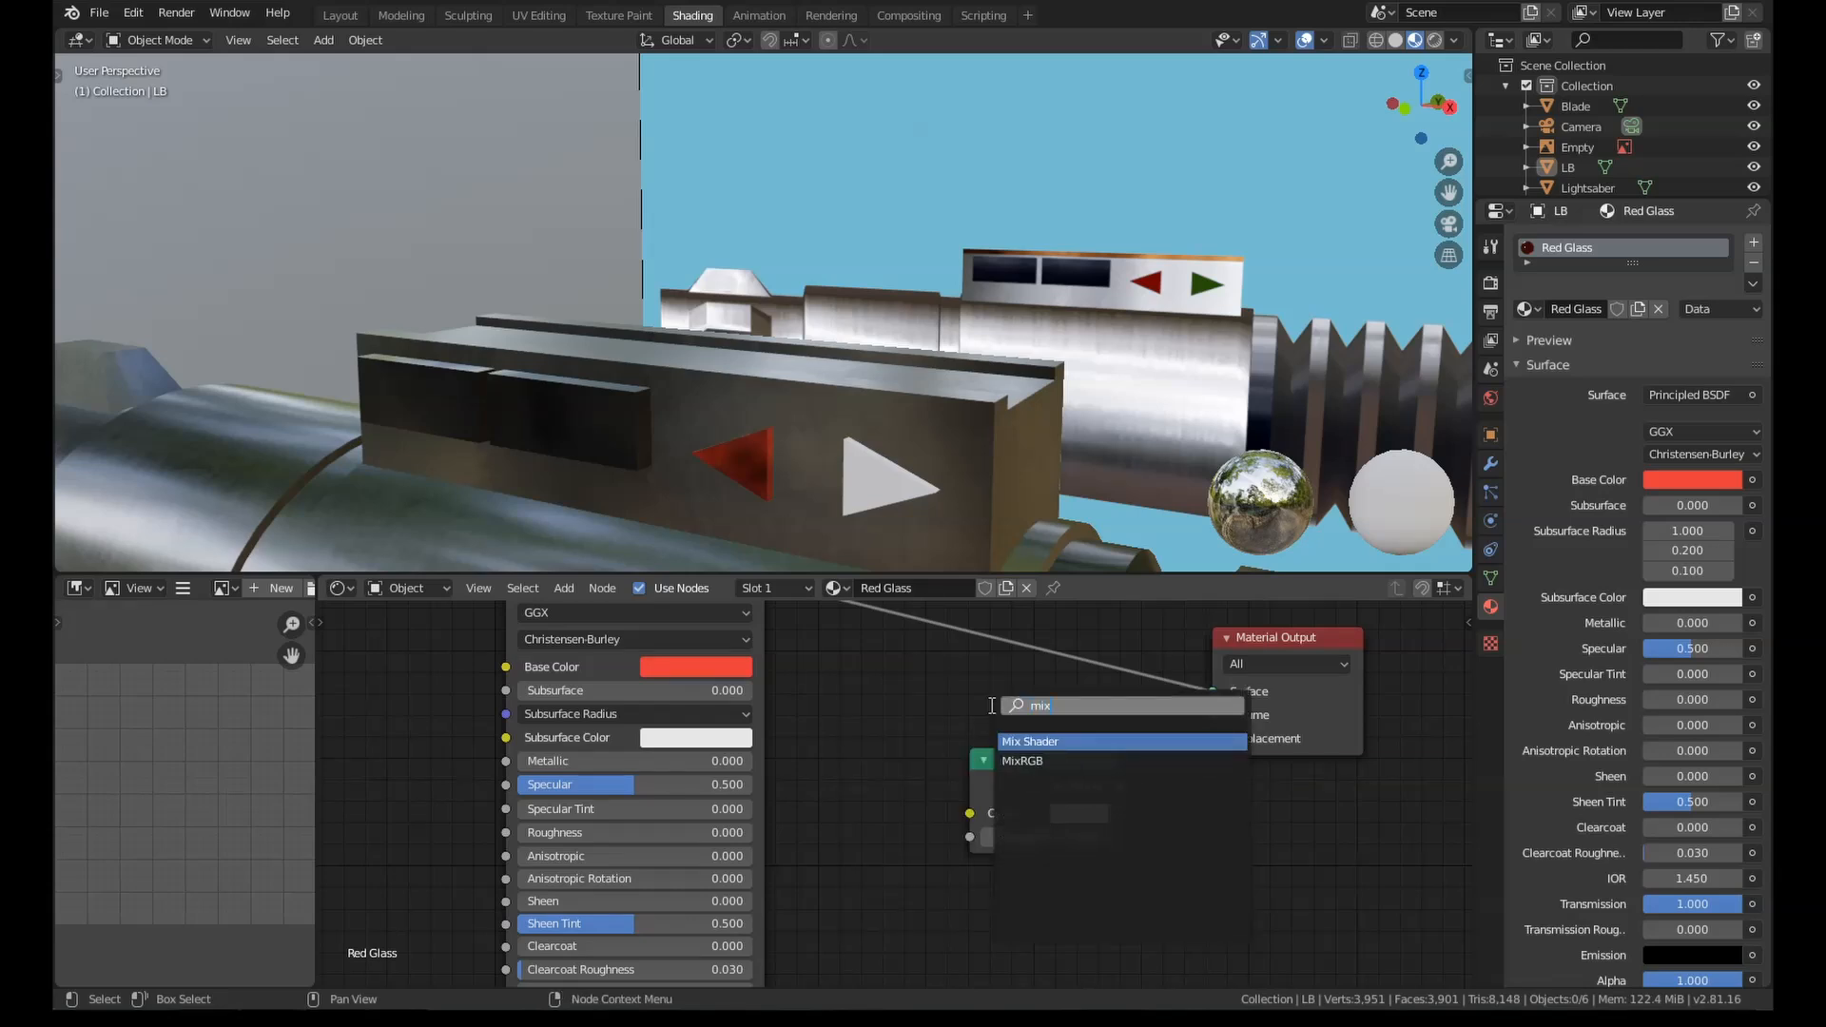
key(Return)
click(1073, 633)
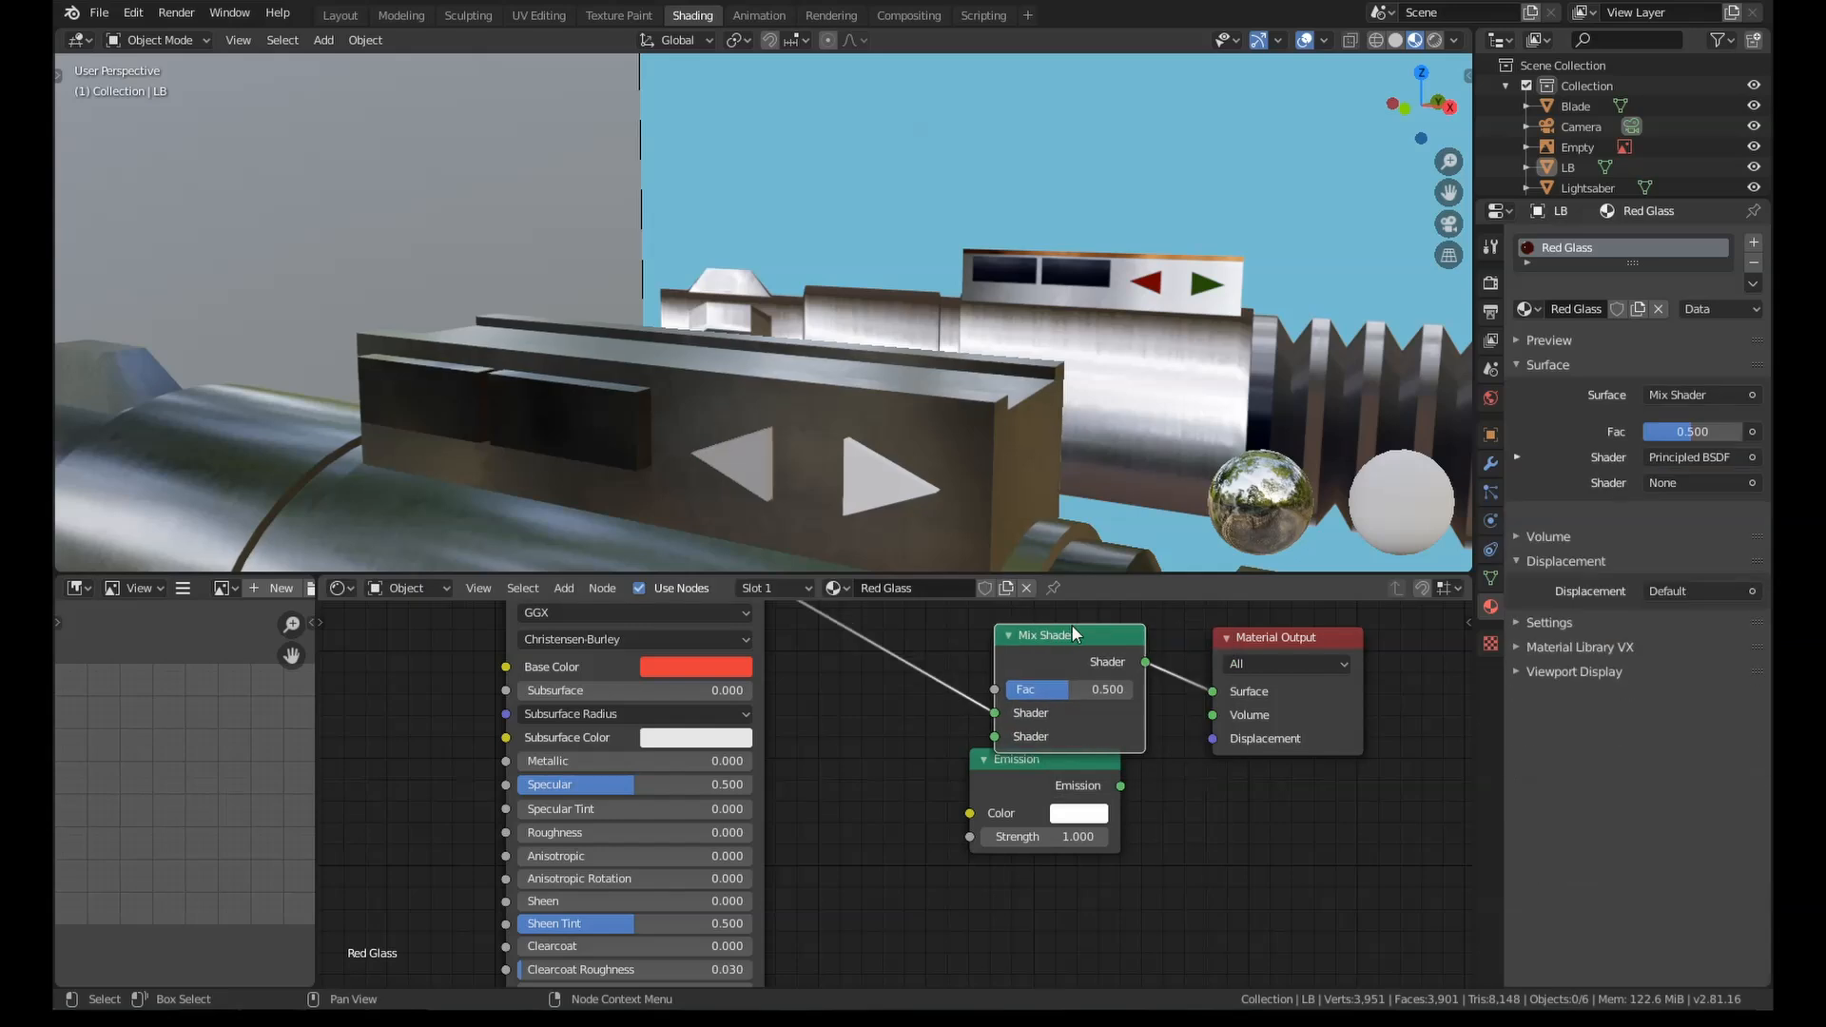
drag(1042, 782, 974, 740)
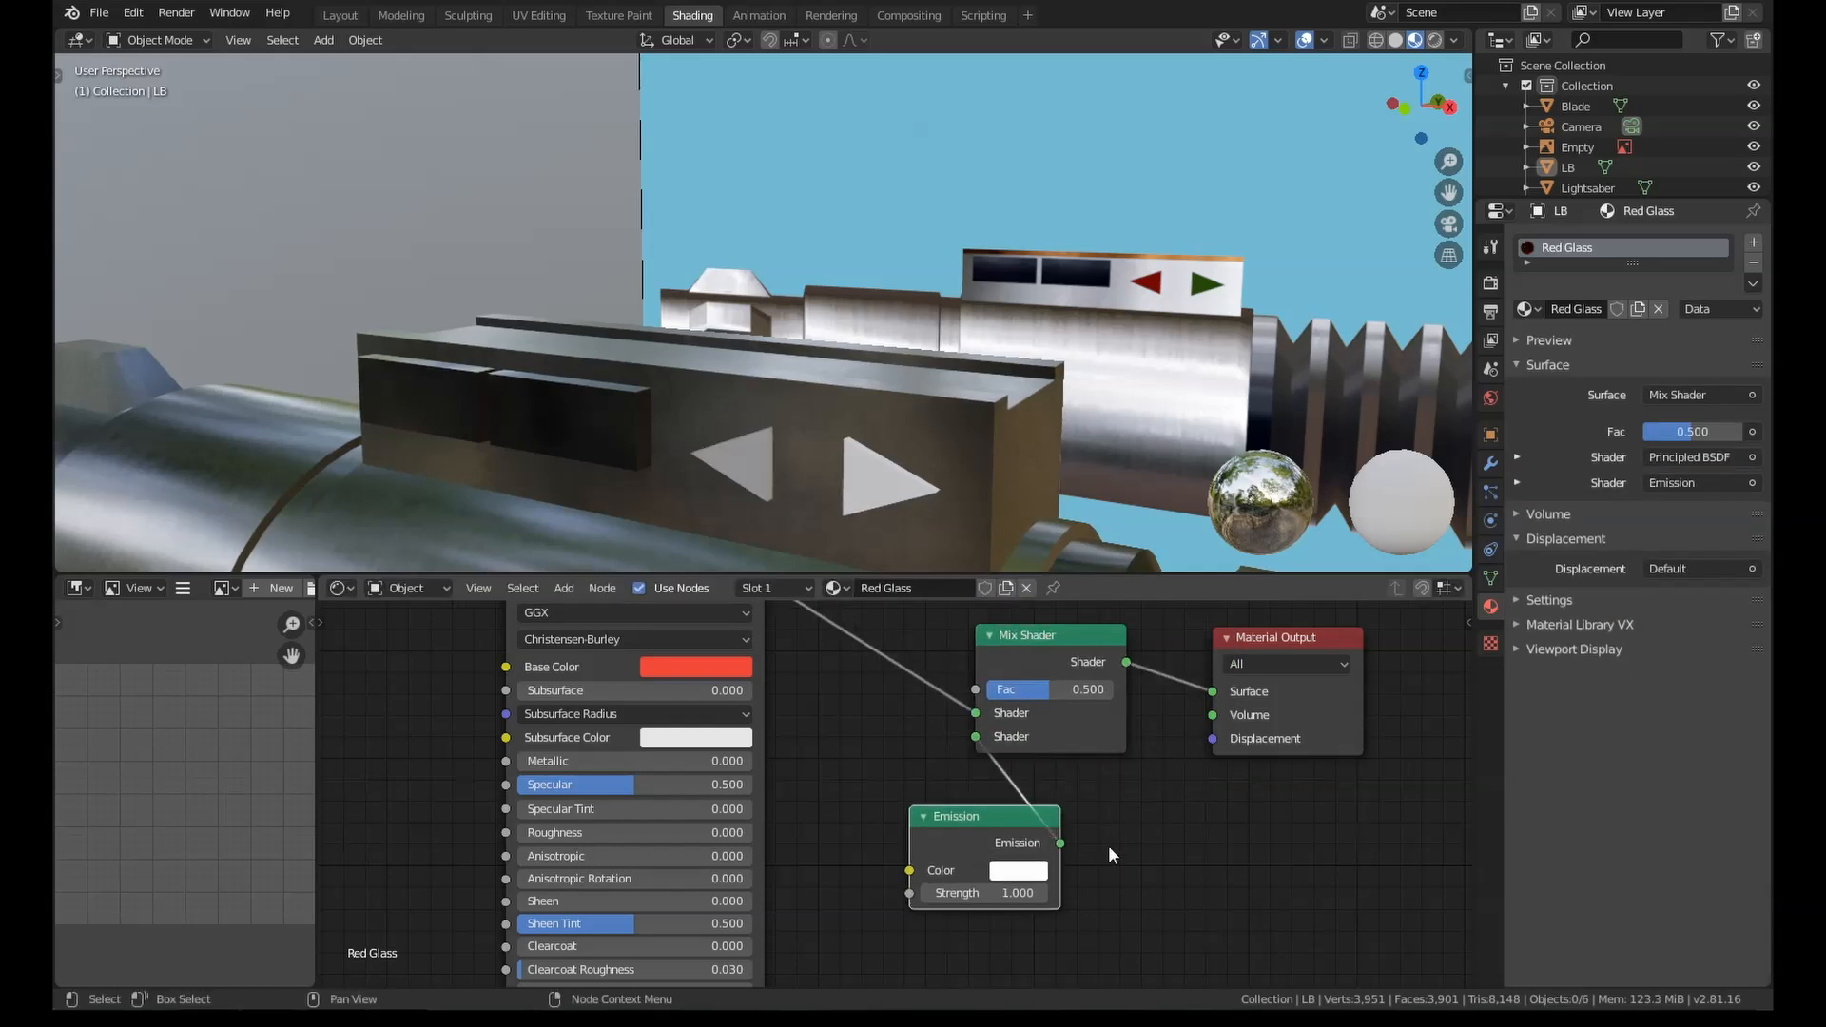
Step: Move the Principled BSDF farther from the Mix Shader to make room, and open the search for adding a node
middle_drag(867, 741, 972, 798)
scroll(971, 797, down, 1)
drag(823, 626, 511, 628)
key(shift+a)
click(814, 654)
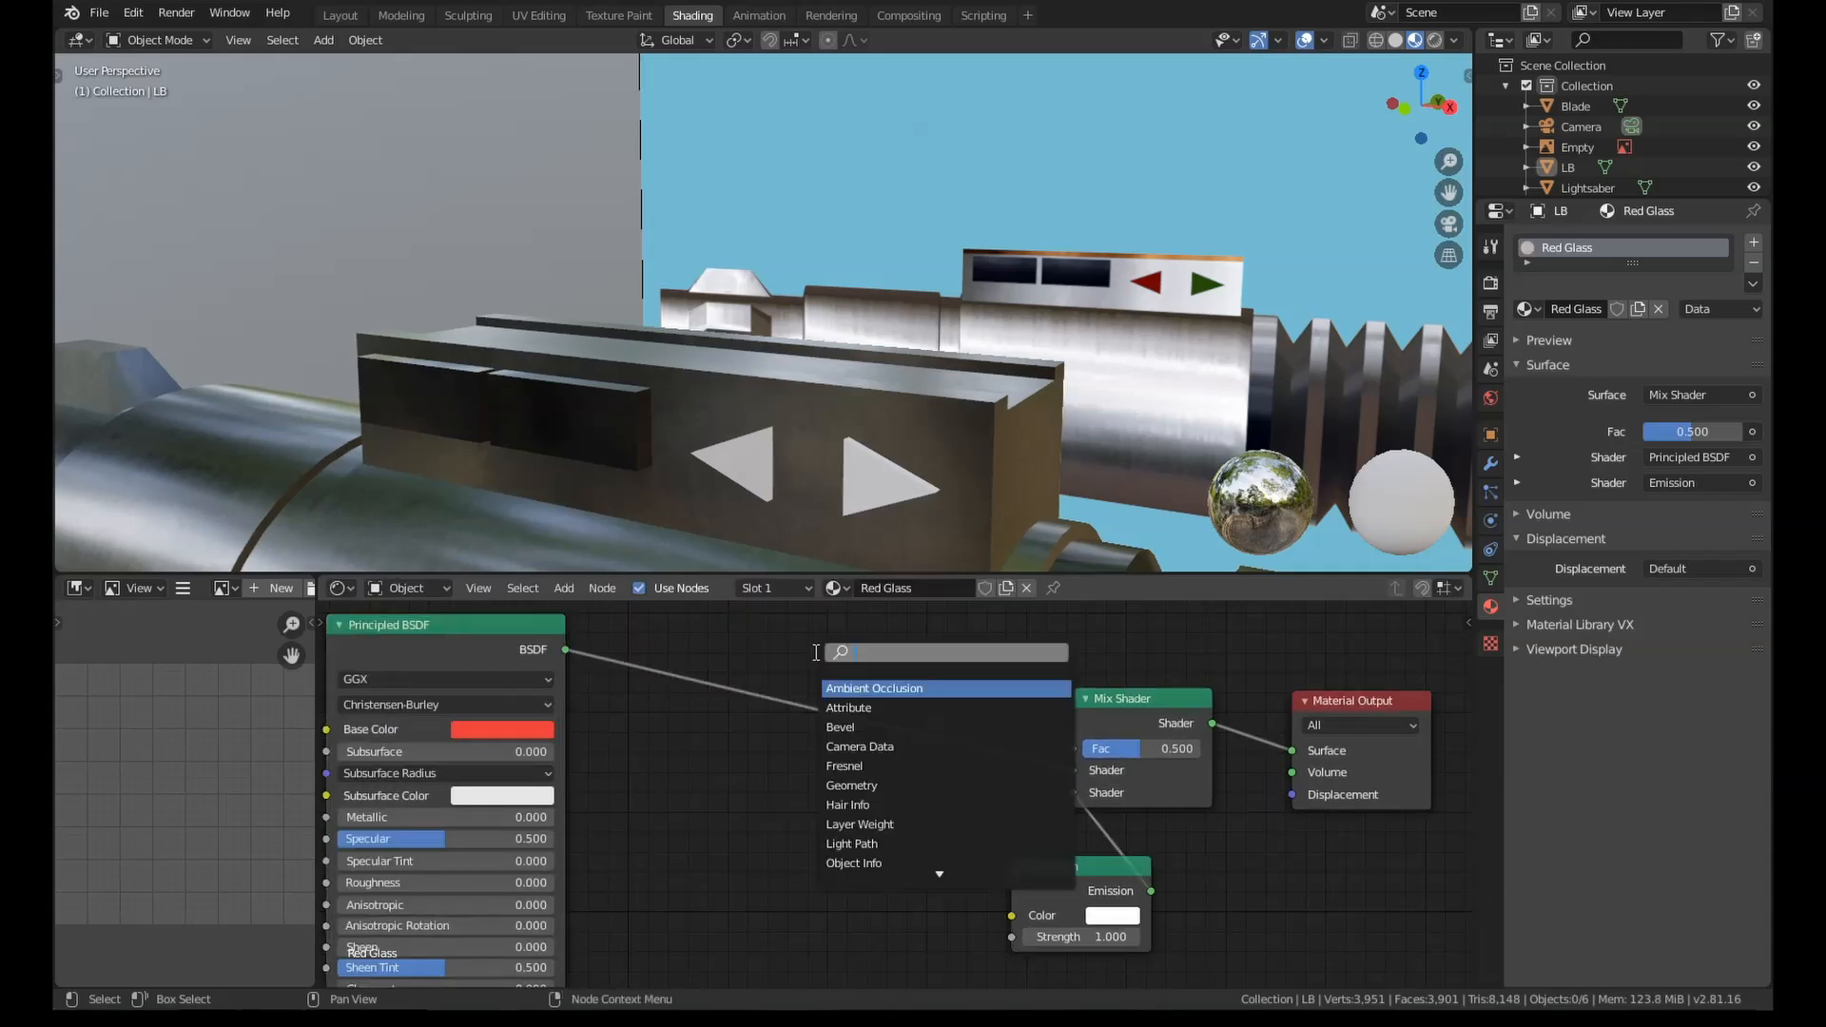